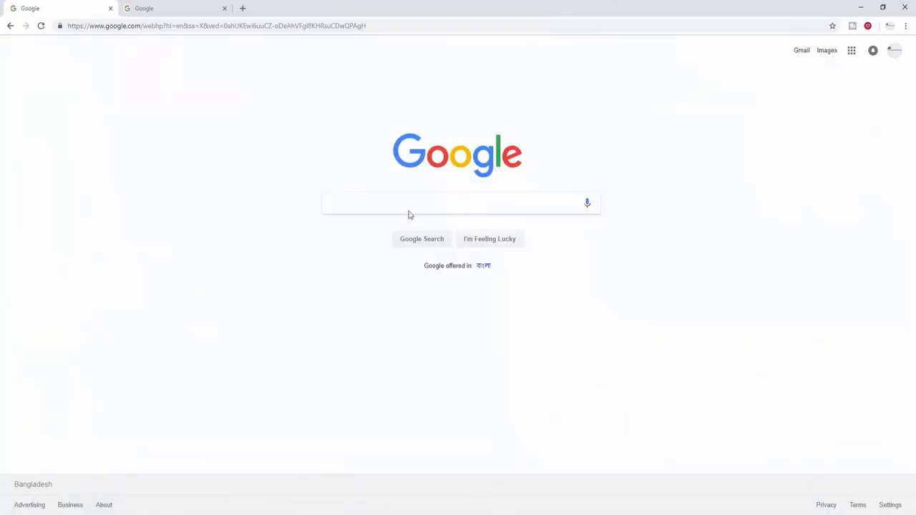
Step: Search Google for "brochure" and show the image results
{"action": "left_click", "coordinate": [373, 202]}
{"action": "type", "text": "br"}
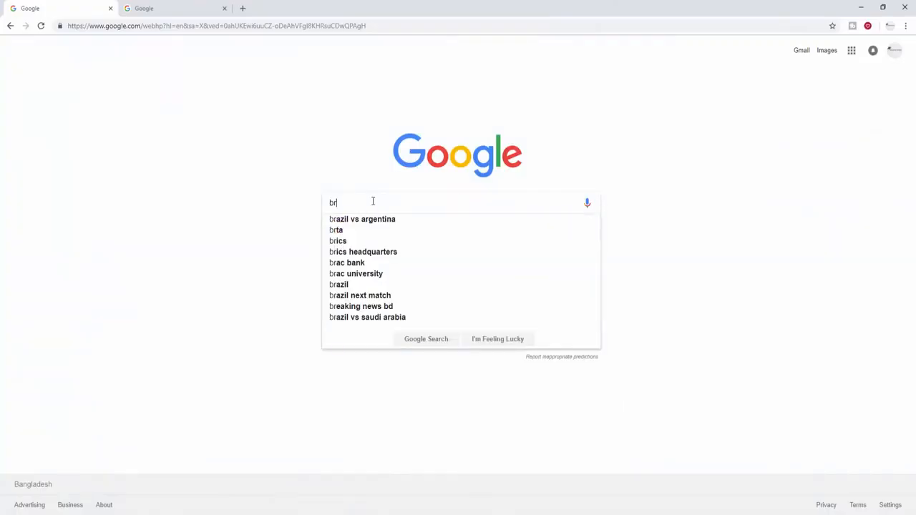
{"action": "type", "text": "ochure"}
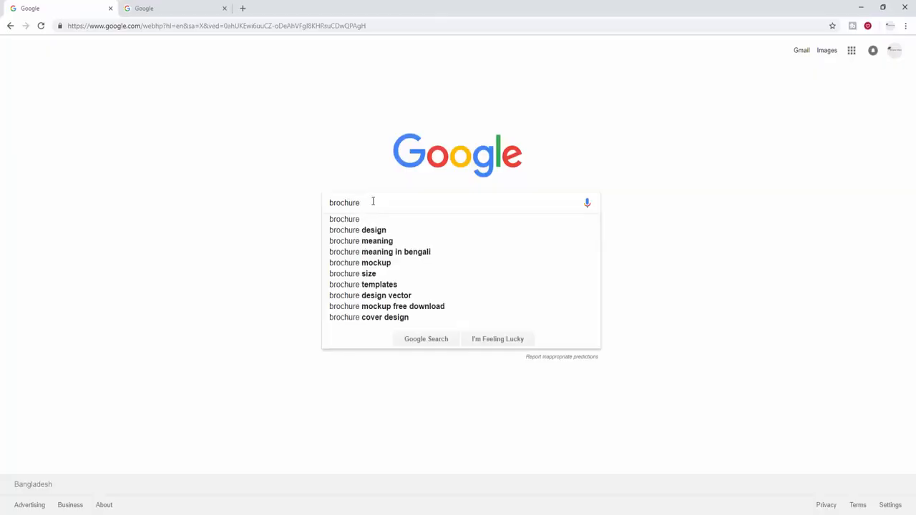
{"action": "key", "text": "Return"}
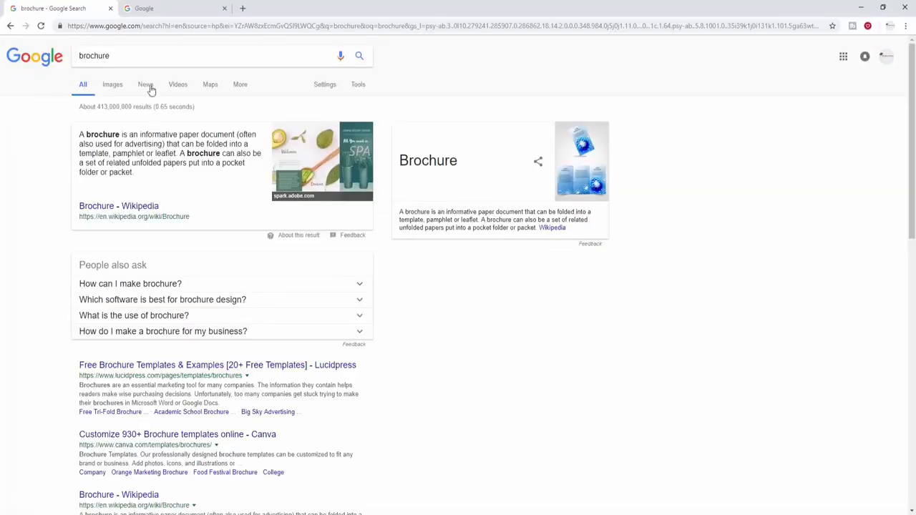
{"action": "left_click", "coordinate": [117, 86]}
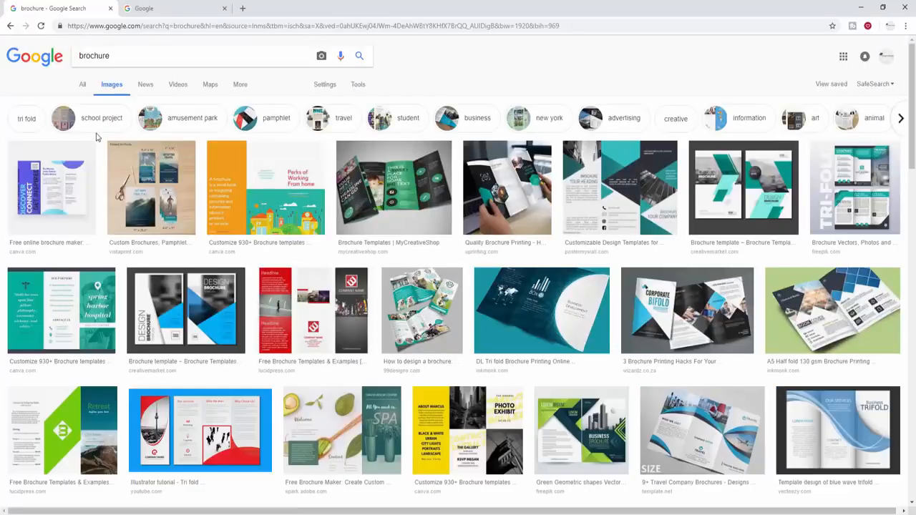
Step: Look through the related category filters and the first rows of brochure image results
{"action": "left_click", "coordinate": [906, 125]}
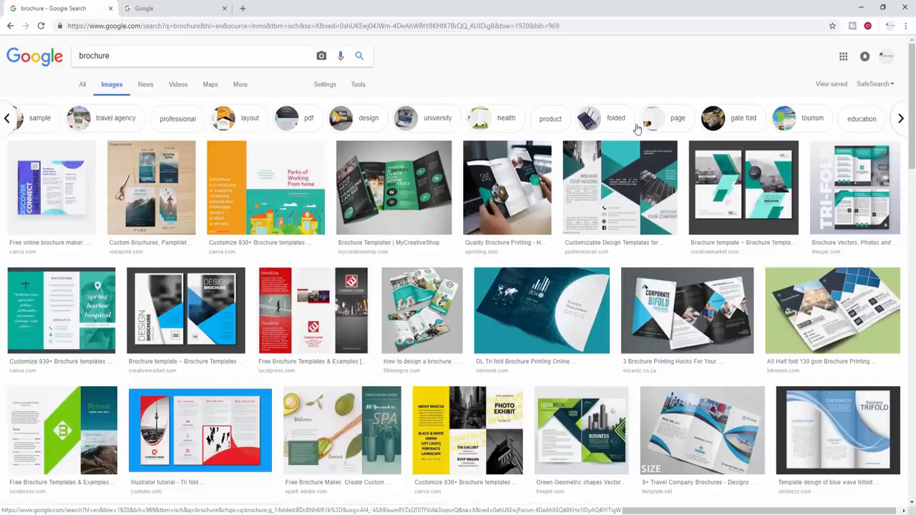
{"action": "left_click", "coordinate": [900, 118]}
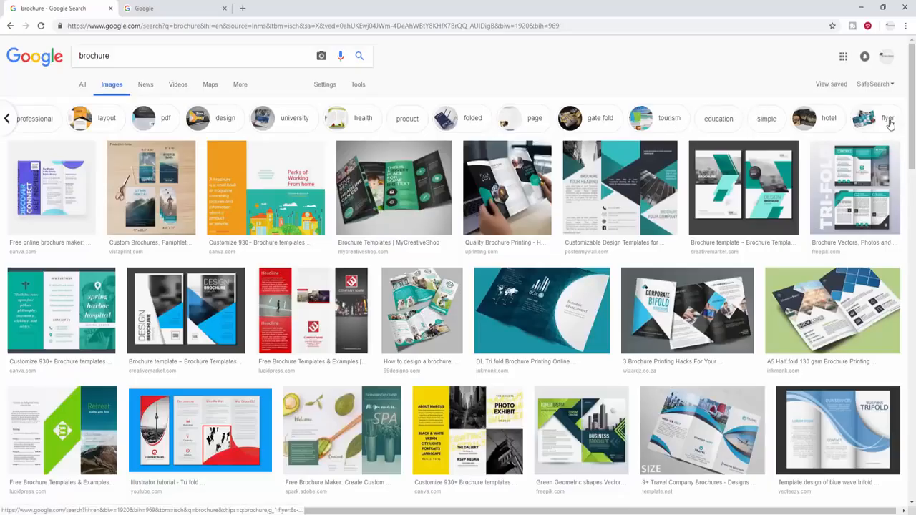
{"action": "scroll", "coordinate": [286, 118], "scroll_direction": "right", "scroll_amount": 10}
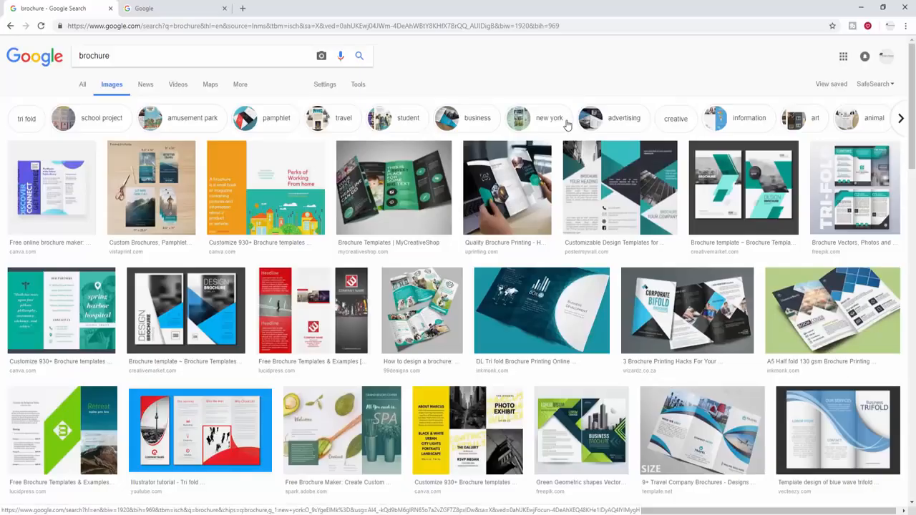
{"action": "scroll", "coordinate": [373, 311], "scroll_direction": "down", "scroll_amount": 5}
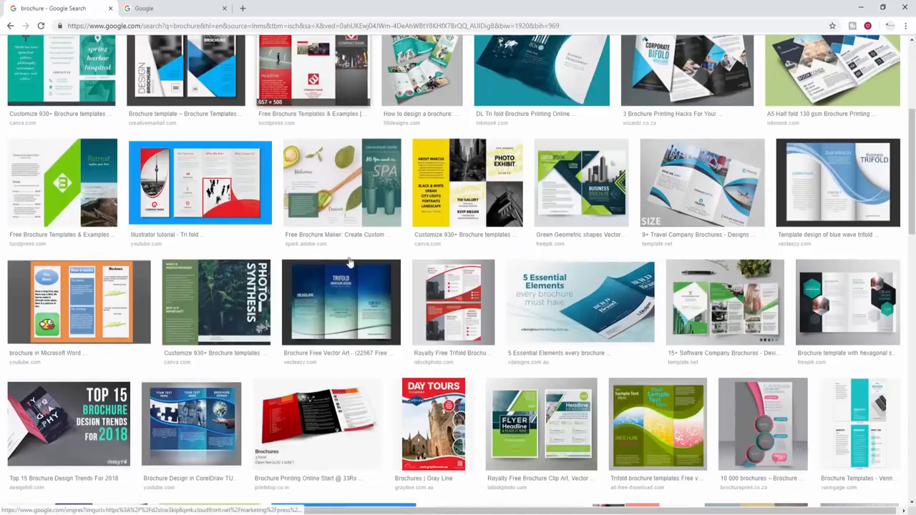
{"action": "scroll", "coordinate": [374, 311], "scroll_direction": "up", "scroll_amount": 5}
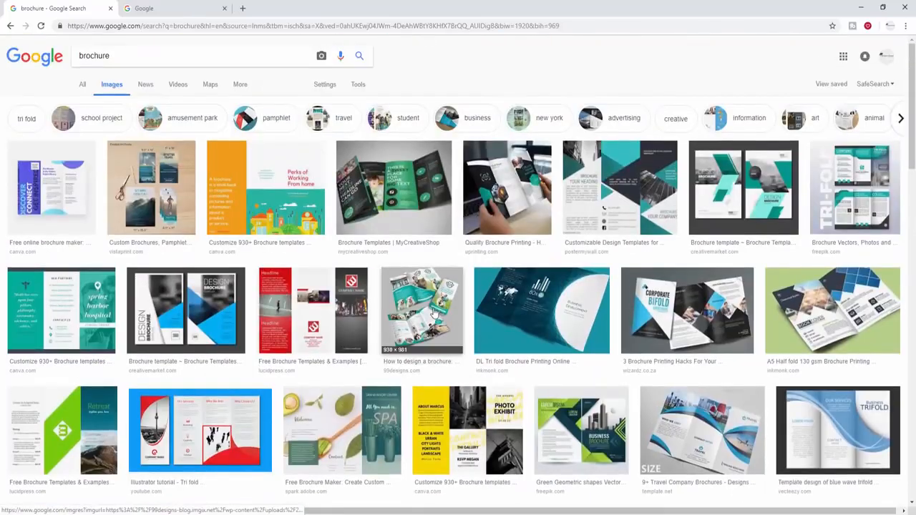
Step: Preview the 99designs brochure guide, A5 half-fold and travel company brochure images, and browse further down the results
{"action": "left_click", "coordinate": [434, 314]}
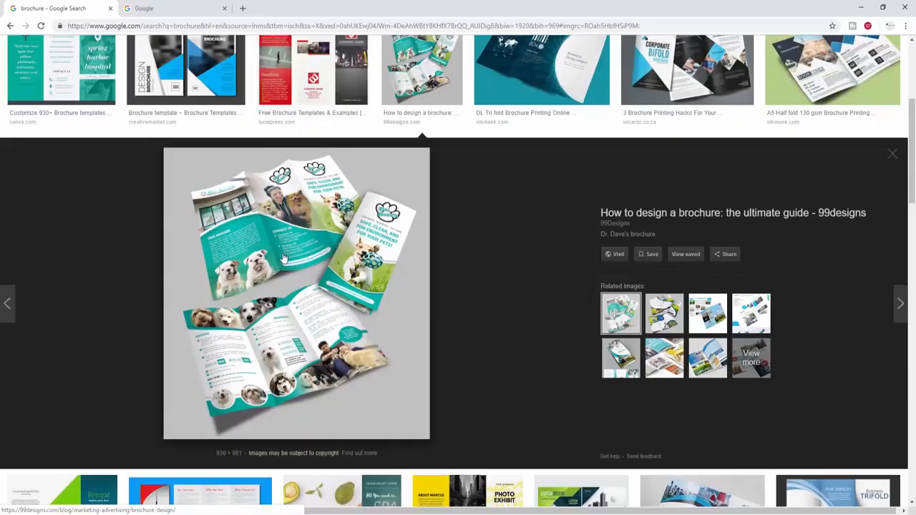
{"action": "scroll", "coordinate": [794, 186], "scroll_direction": "up", "scroll_amount": 2}
{"action": "left_click", "coordinate": [830, 211]}
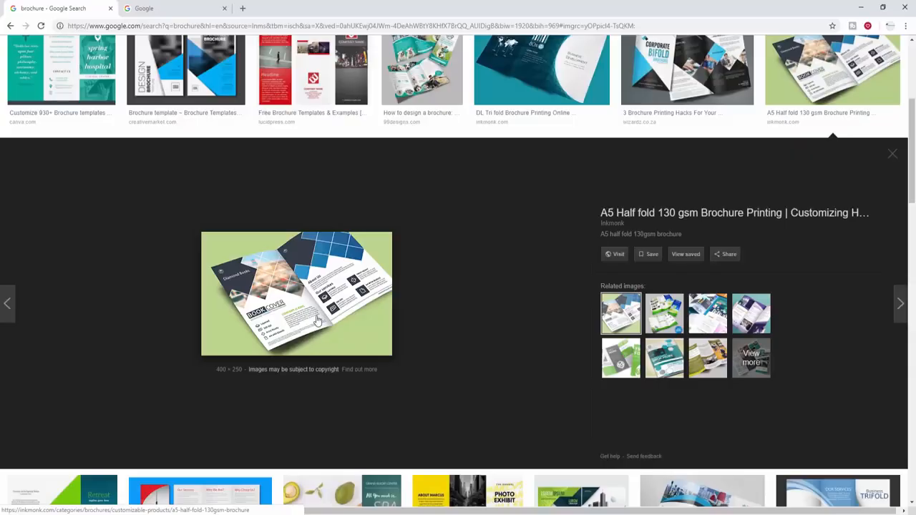
{"action": "scroll", "coordinate": [463, 328], "scroll_direction": "down", "scroll_amount": 3}
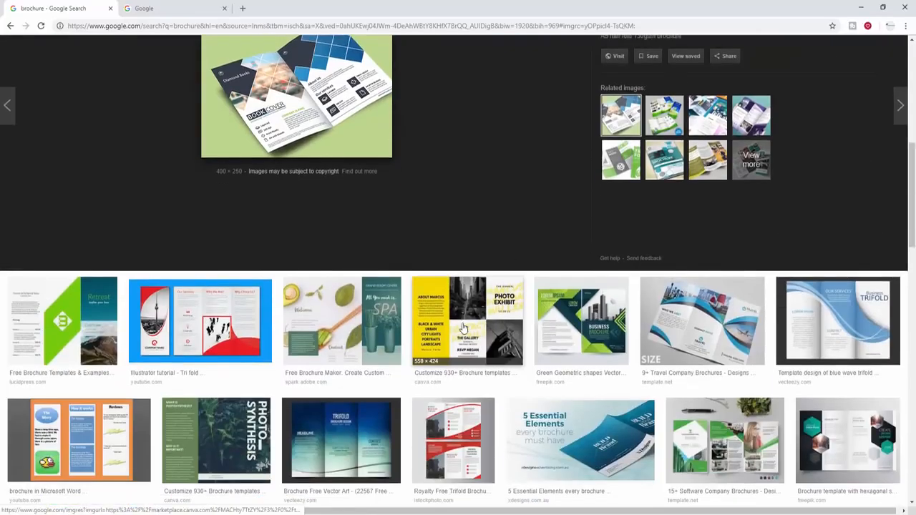
{"action": "left_click", "coordinate": [718, 320]}
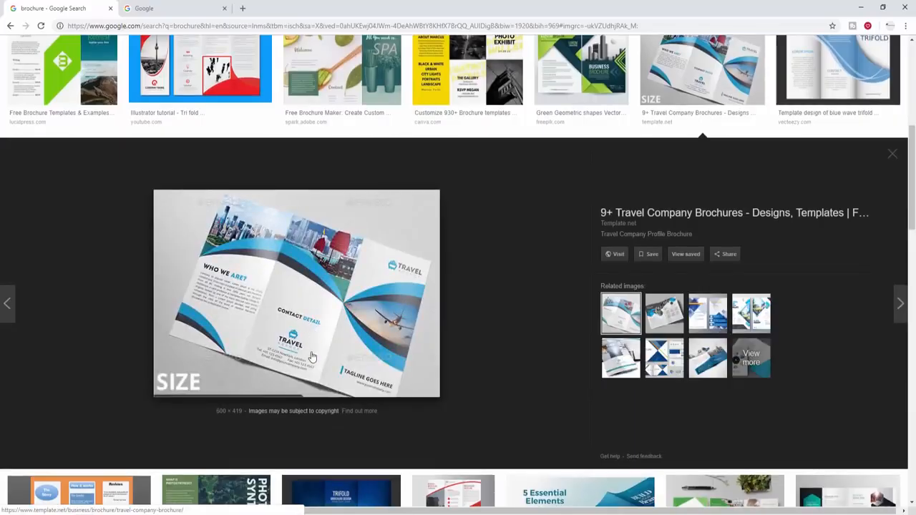
{"action": "scroll", "coordinate": [317, 329], "scroll_direction": "up", "scroll_amount": 6}
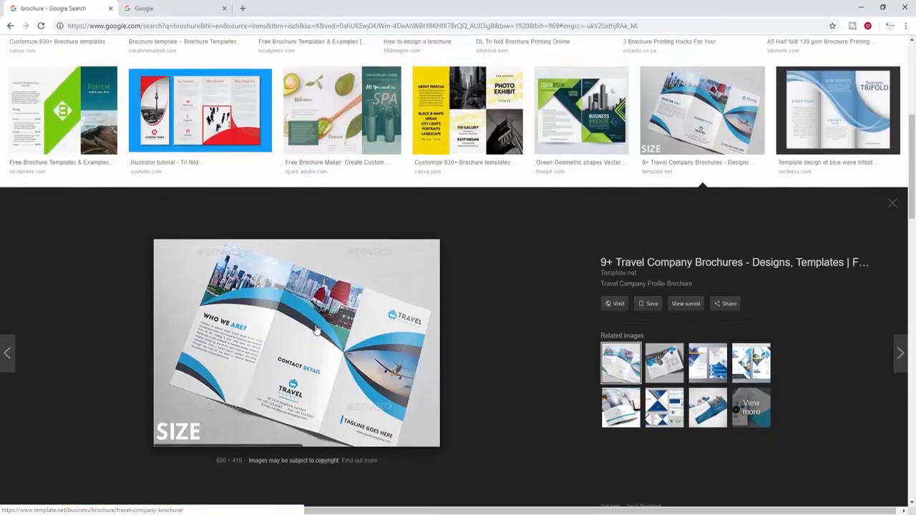
{"action": "scroll", "coordinate": [326, 323], "scroll_direction": "up", "scroll_amount": 2}
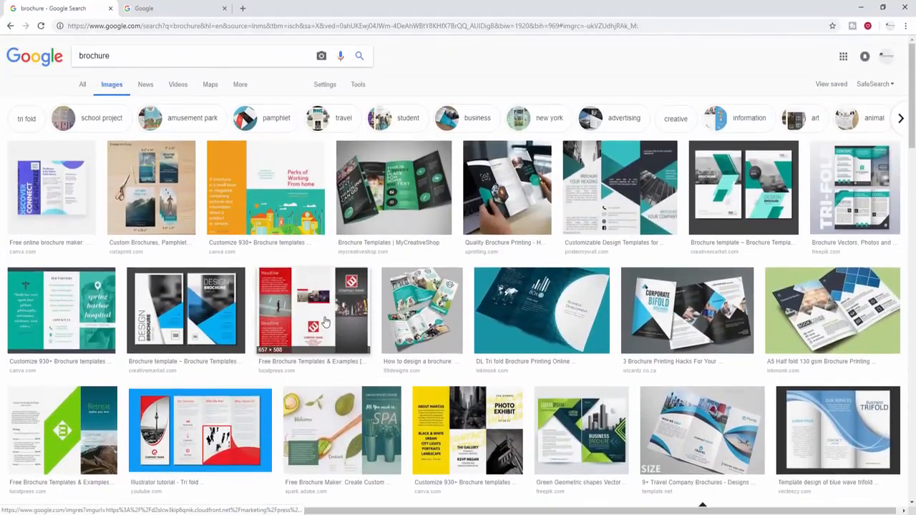
{"action": "scroll", "coordinate": [325, 329], "scroll_direction": "down", "scroll_amount": 5}
{"action": "scroll", "coordinate": [326, 331], "scroll_direction": "down", "scroll_amount": 10}
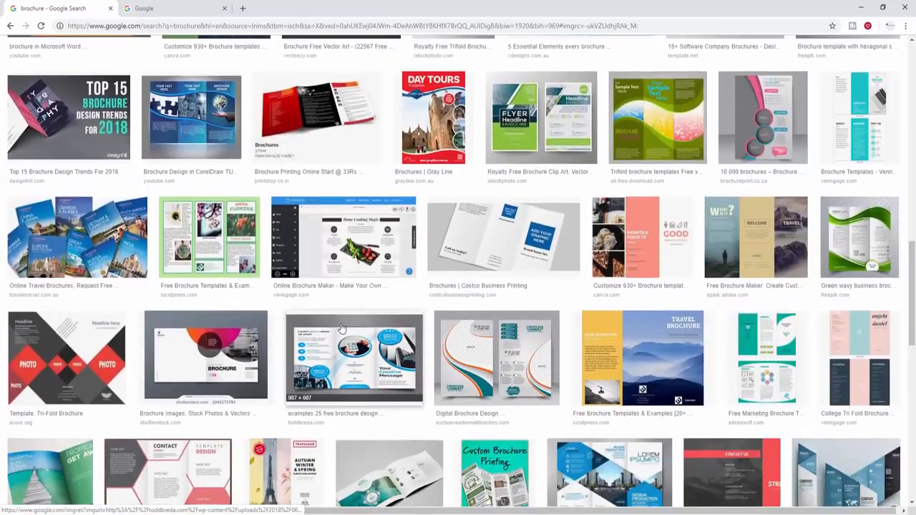
{"action": "scroll", "coordinate": [327, 330], "scroll_direction": "up", "scroll_amount": 12}
{"action": "scroll", "coordinate": [340, 328], "scroll_direction": "up", "scroll_amount": 1}
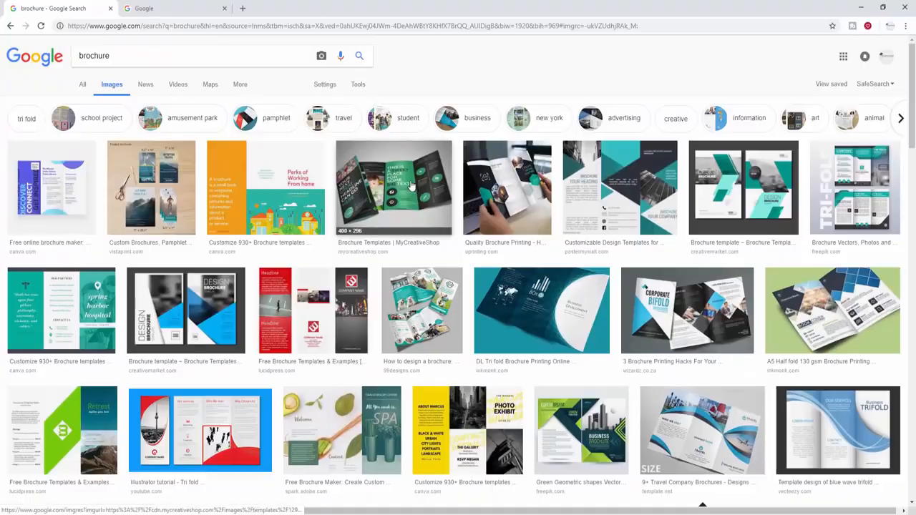
Step: Change the image search to "brochure type"
{"action": "left_click", "coordinate": [196, 56]}
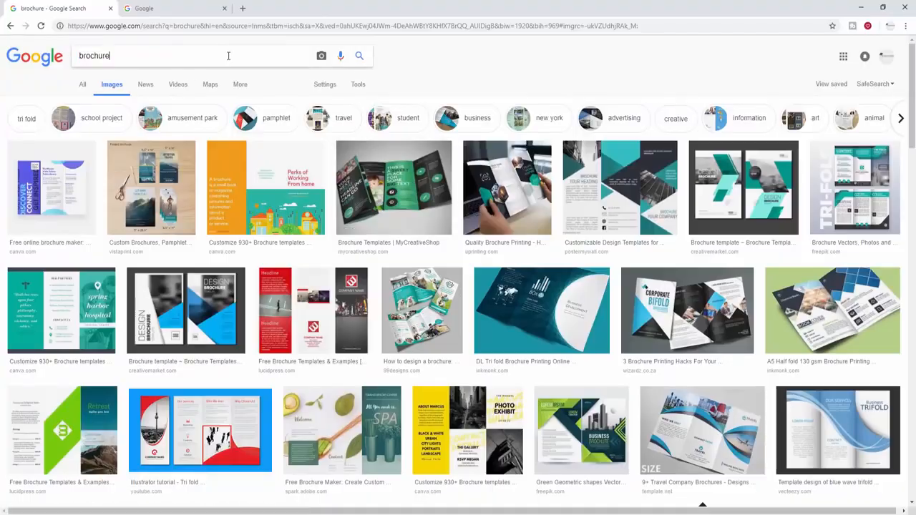
{"action": "left_click", "coordinate": [228, 56]}
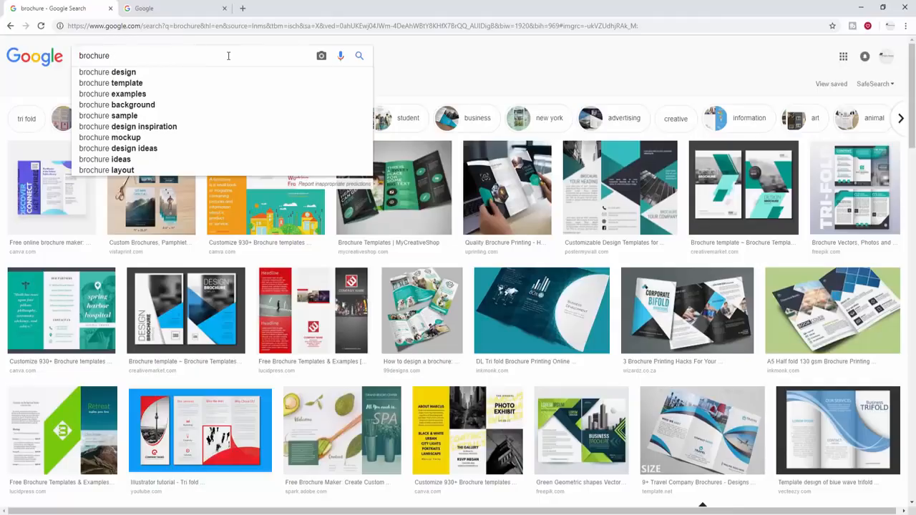
{"action": "type", "text": "type"}
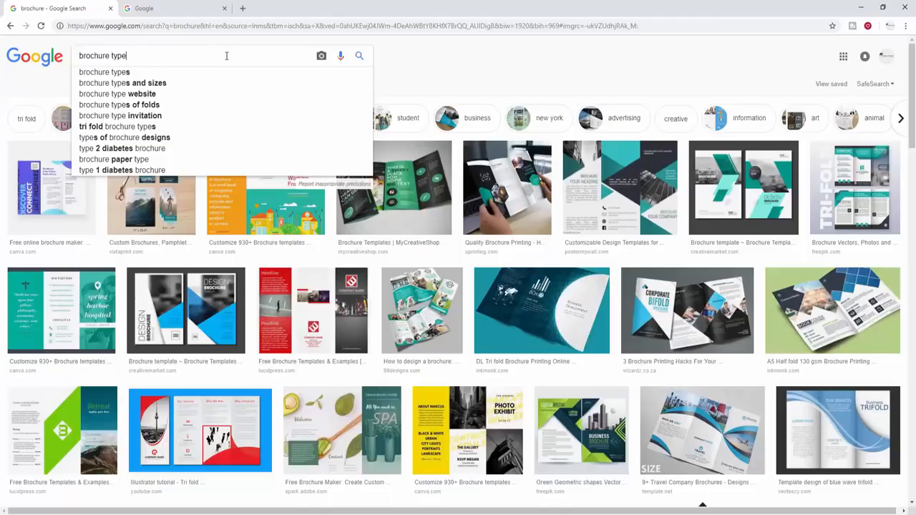
{"action": "key", "text": "Return"}
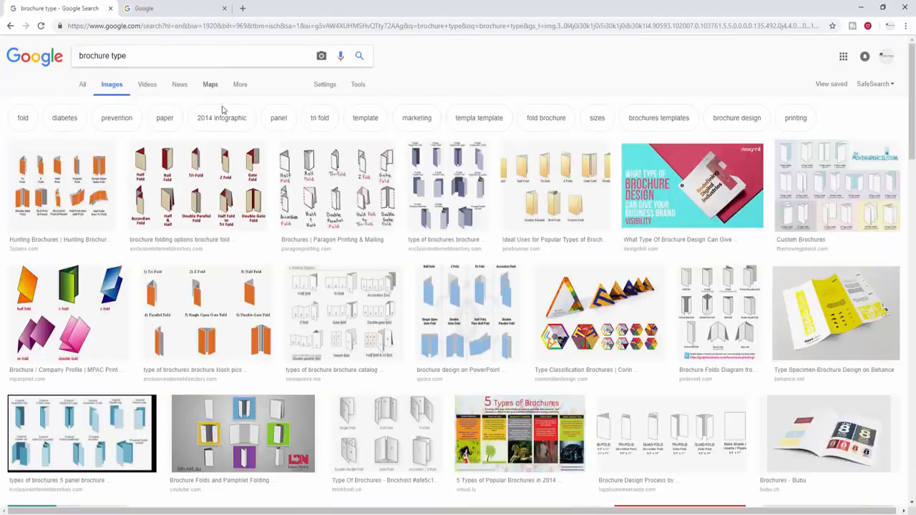
Step: Open the preview of the brochure folding options image to examine the different fold types
{"action": "scroll", "coordinate": [447, 215], "scroll_direction": "down", "scroll_amount": 2}
{"action": "scroll", "coordinate": [450, 221], "scroll_direction": "up", "scroll_amount": 2}
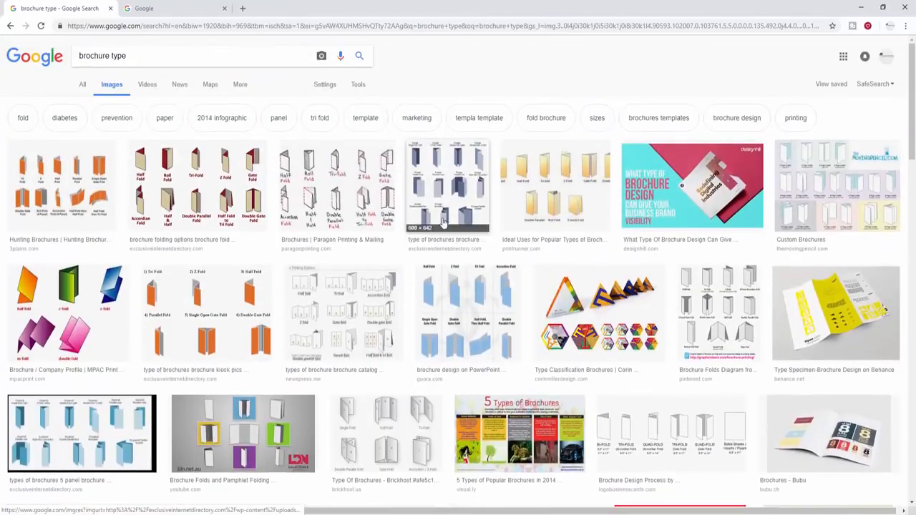
{"action": "left_click", "coordinate": [184, 176]}
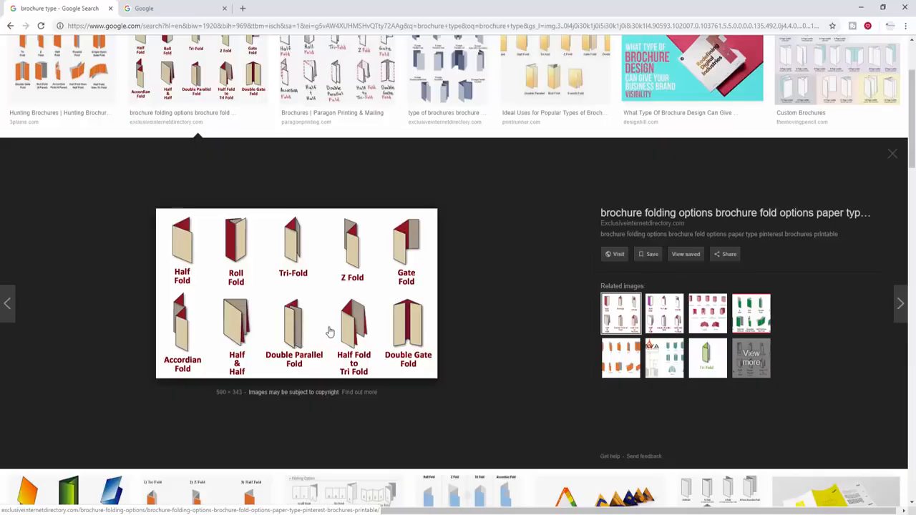
{"action": "scroll", "coordinate": [329, 331], "scroll_direction": "up", "scroll_amount": 3}
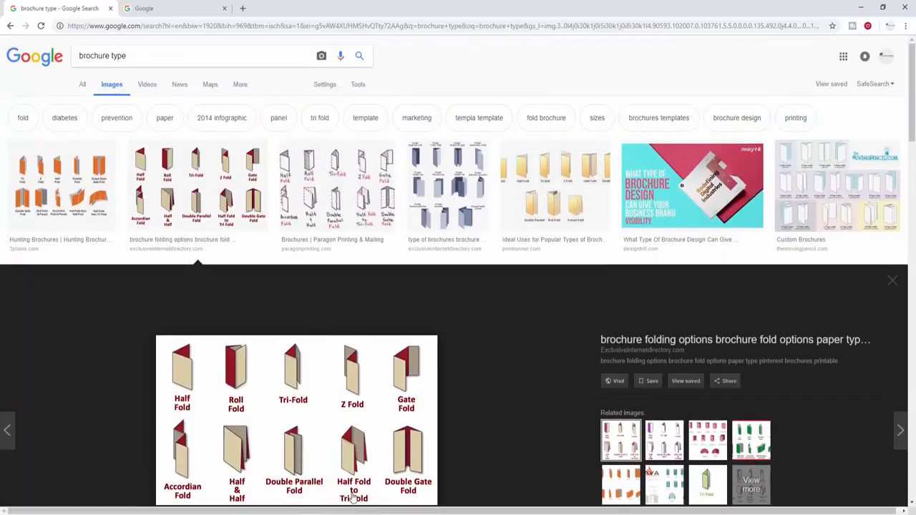
Step: Switch to Adobe Illustrator and start a new document with 2 artboards
{"action": "left_click", "coordinate": [342, 511]}
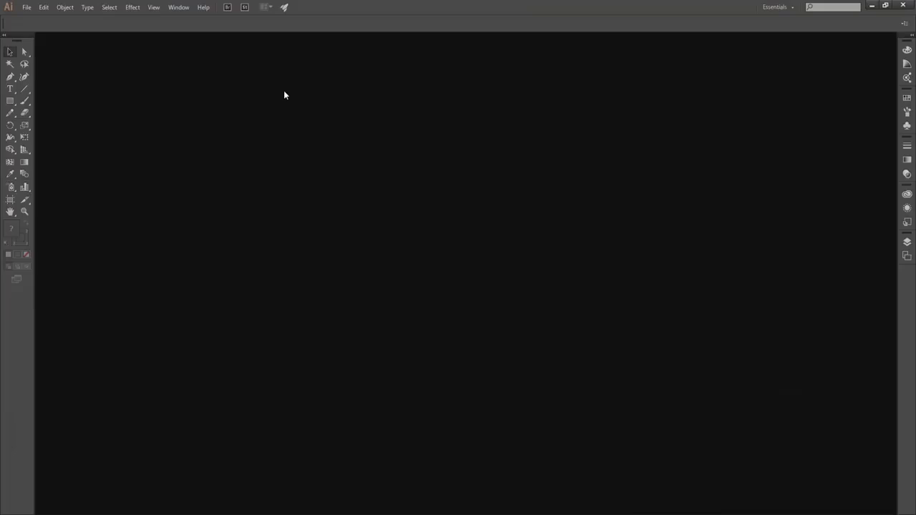
{"action": "left_click", "coordinate": [30, 10]}
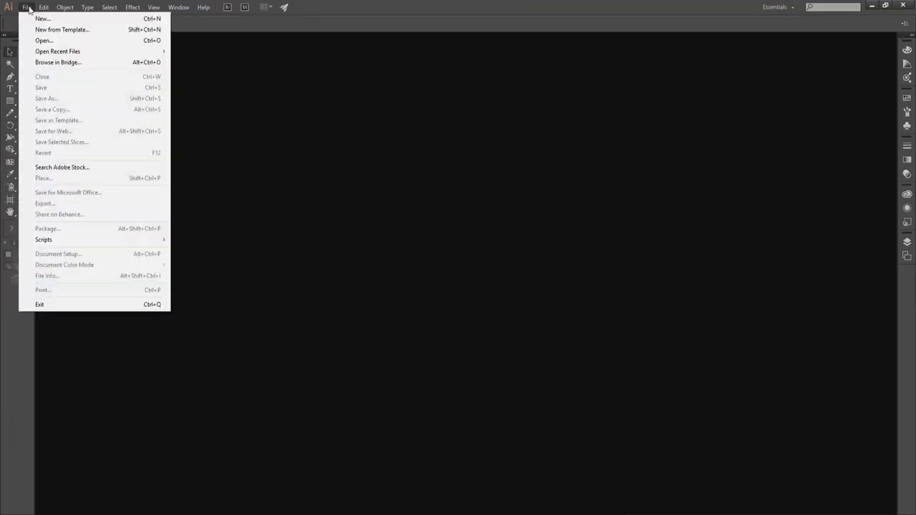
{"action": "left_click", "coordinate": [30, 10]}
{"action": "left_click", "coordinate": [29, 9]}
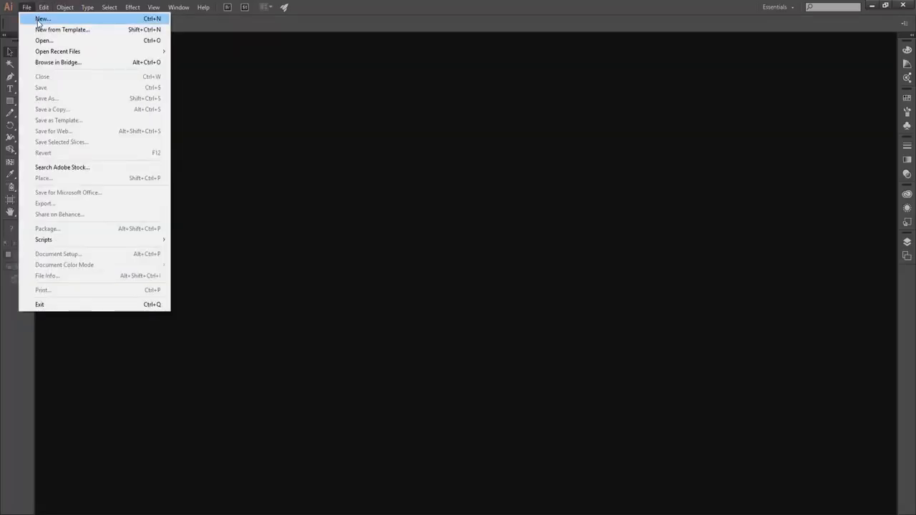
{"action": "left_click", "coordinate": [38, 22]}
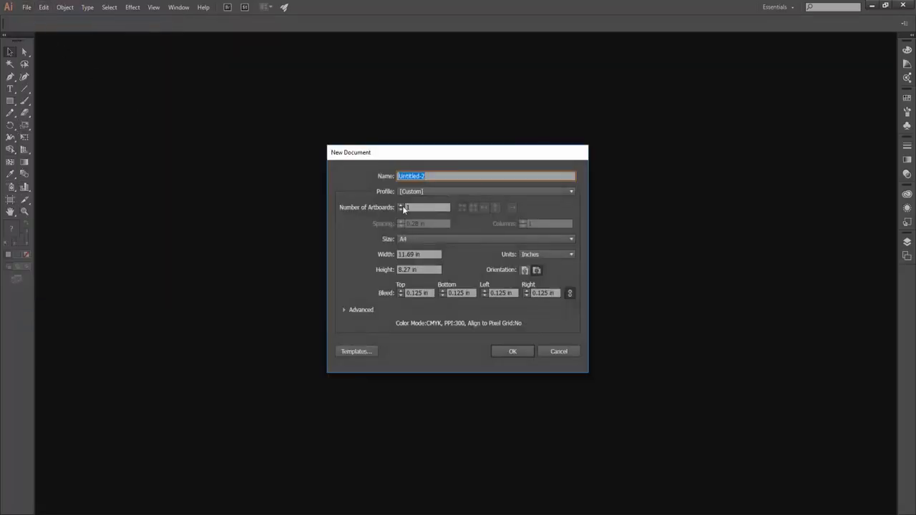
{"action": "left_click", "coordinate": [401, 205]}
{"action": "left_click", "coordinate": [402, 210]}
{"action": "left_click", "coordinate": [401, 205]}
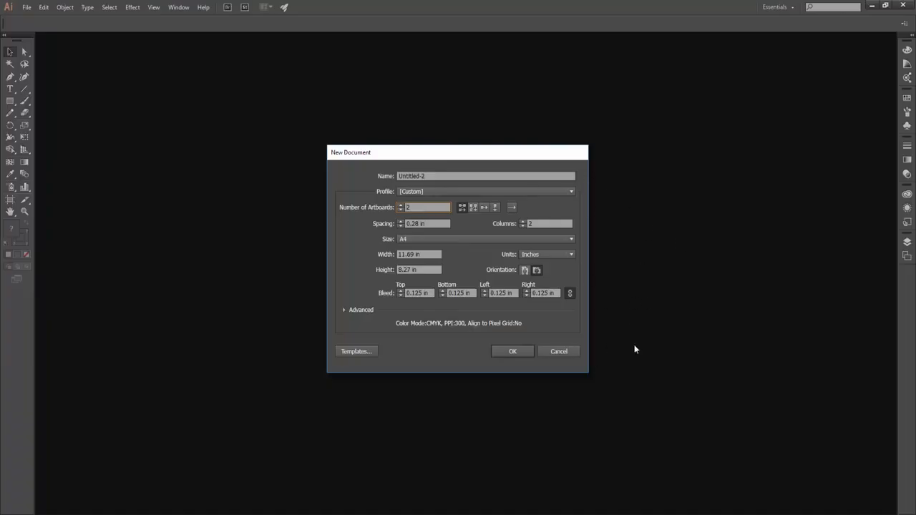
Step: Choose the A4 page size for the new document and set its orientation to portrait
{"action": "left_click", "coordinate": [536, 223]}
{"action": "left_click", "coordinate": [420, 240]}
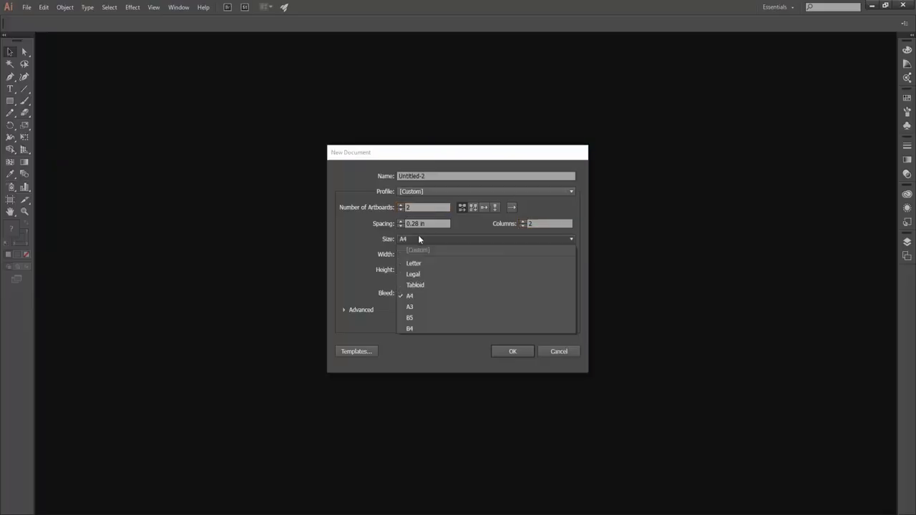
{"action": "left_click", "coordinate": [411, 301]}
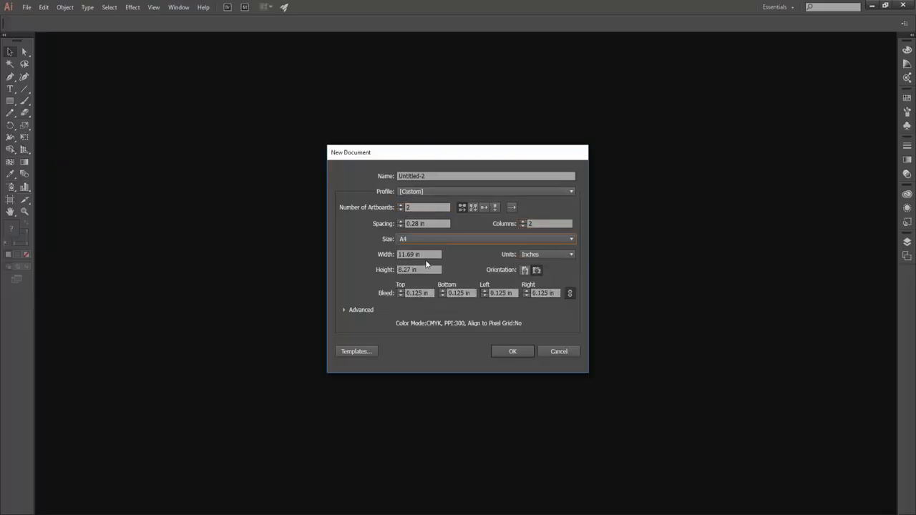
{"action": "left_click", "coordinate": [527, 271]}
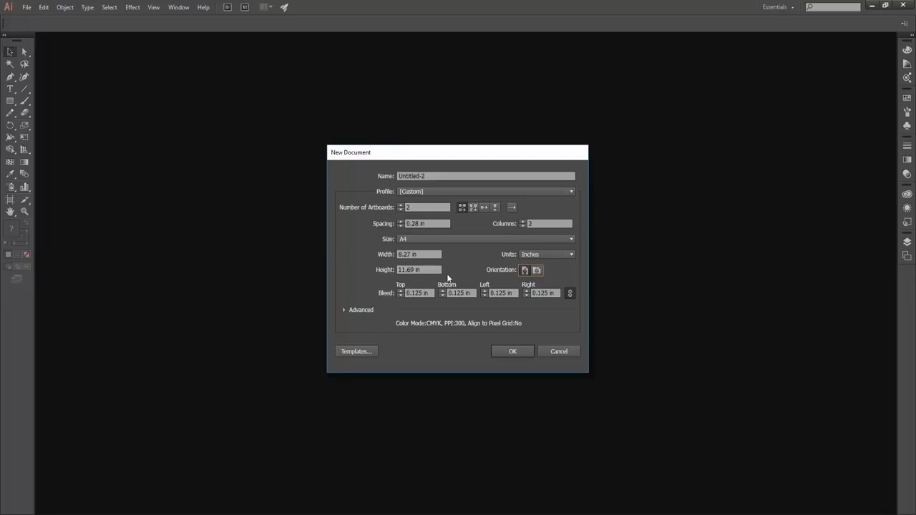
Step: Check the new document's width and height, and change its page size to A3
{"action": "left_click_drag", "start_coordinate": [398, 255], "coordinate": [448, 254]}
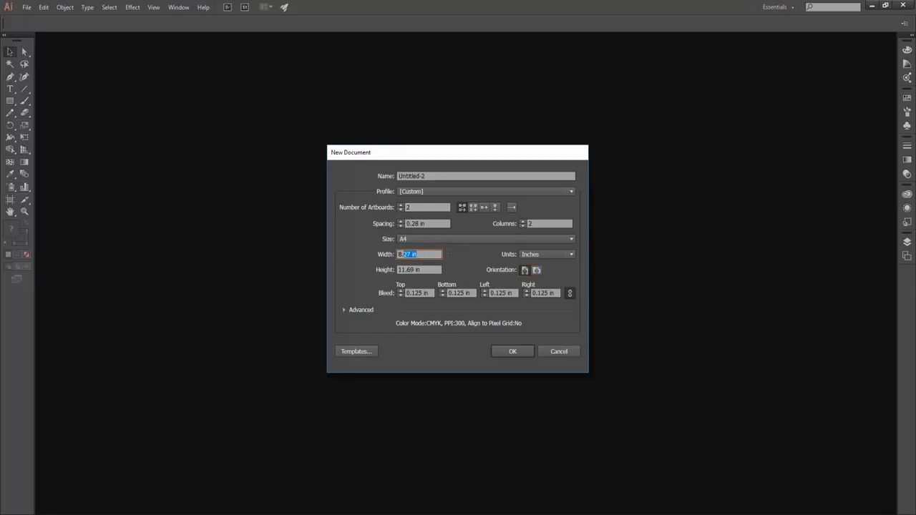
{"action": "left_click_drag", "start_coordinate": [399, 271], "coordinate": [418, 272]}
{"action": "left_click", "coordinate": [418, 272]}
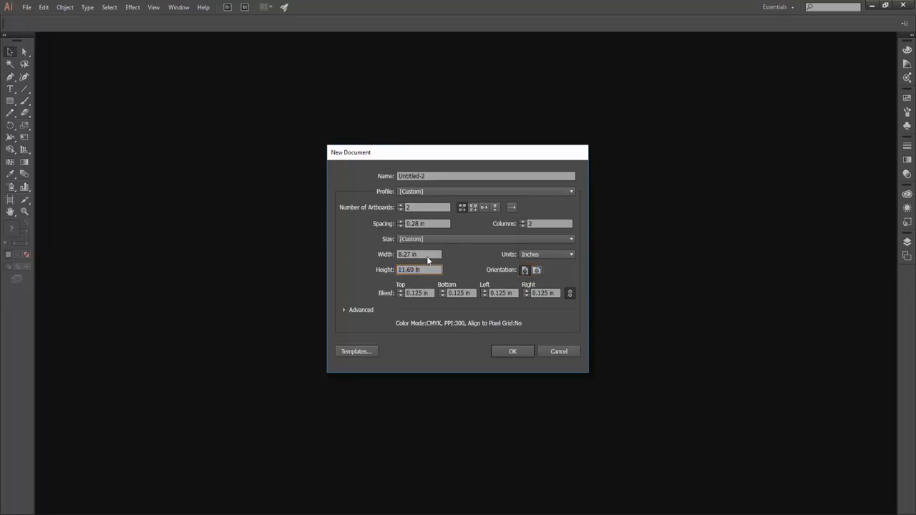
{"action": "left_click", "coordinate": [425, 237]}
{"action": "left_click", "coordinate": [409, 306]}
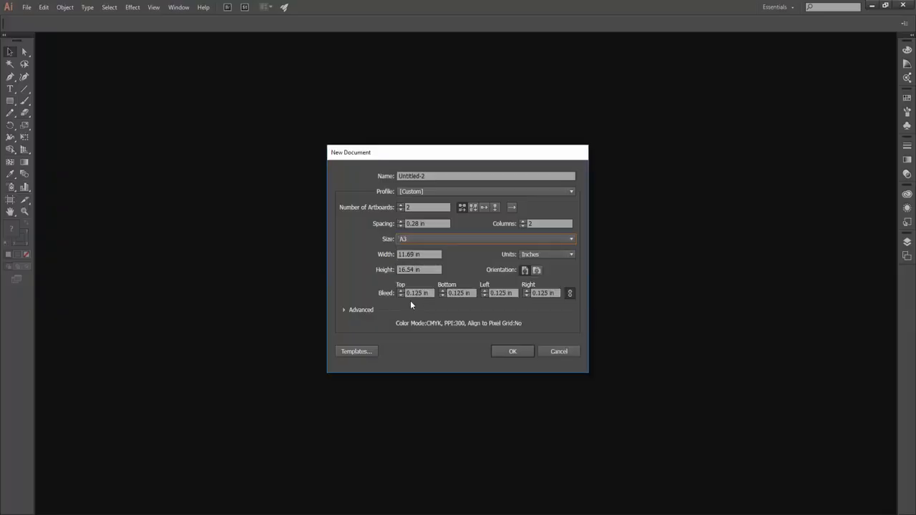
Step: Change the new document's page size to A4 and set its orientation to landscape
{"action": "left_click", "coordinate": [416, 239]}
{"action": "left_click", "coordinate": [409, 293]}
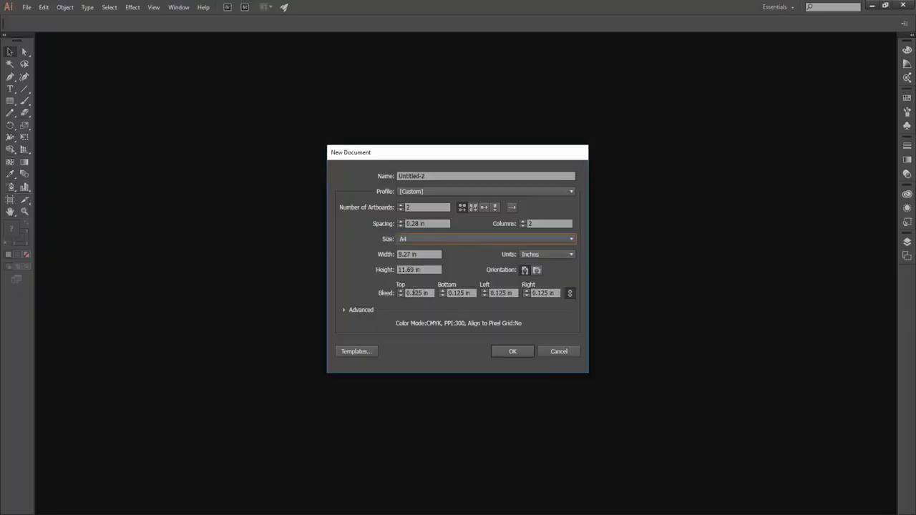
{"action": "left_click", "coordinate": [426, 256]}
{"action": "left_click_drag", "start_coordinate": [416, 270], "coordinate": [429, 269]}
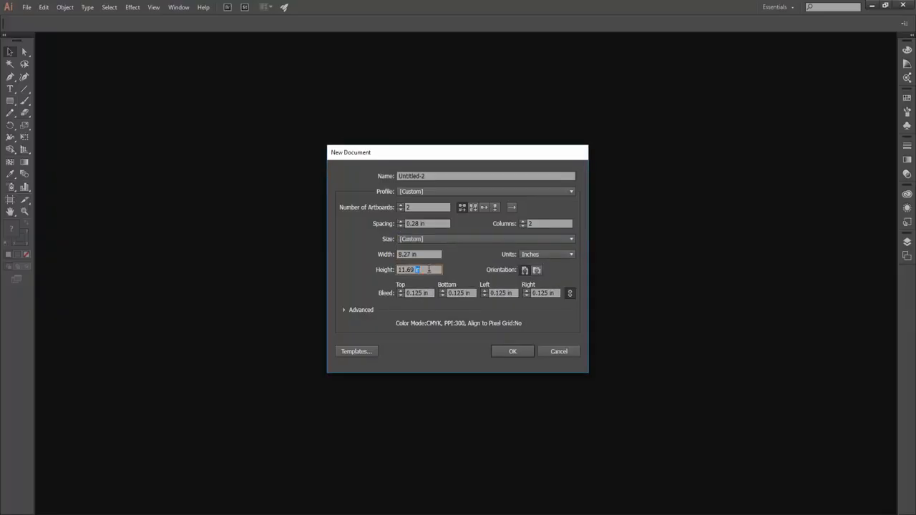
{"action": "left_click", "coordinate": [537, 270]}
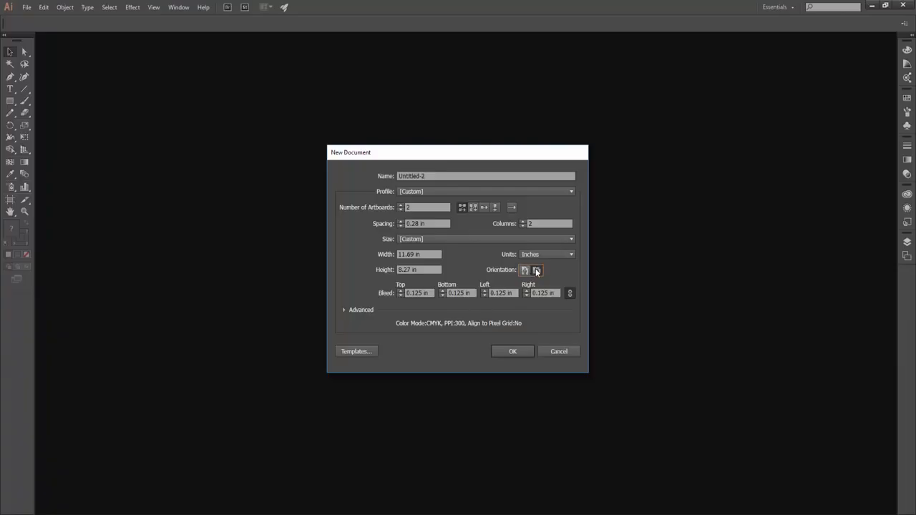
Step: Review the bleed and advanced settings, and create the document with both landscape artboards
{"action": "left_click", "coordinate": [424, 293]}
{"action": "left_click", "coordinate": [344, 309]}
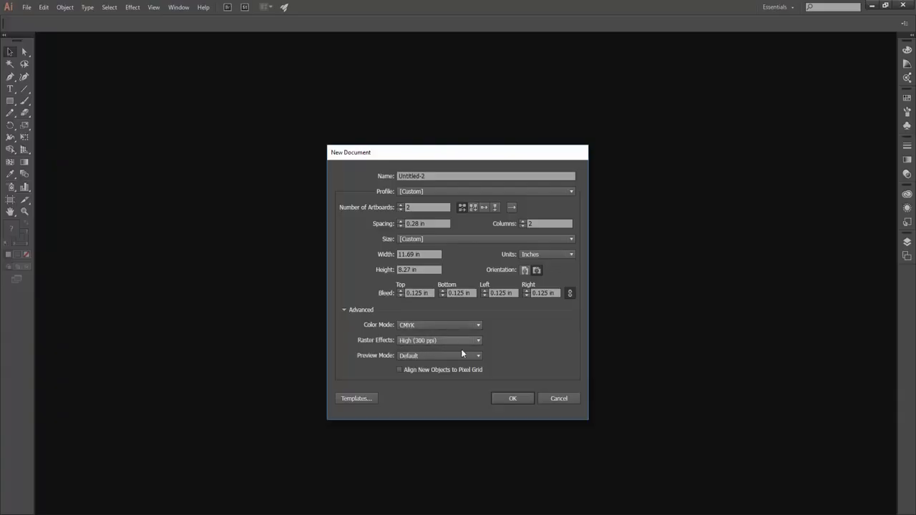
{"action": "left_click", "coordinate": [509, 398]}
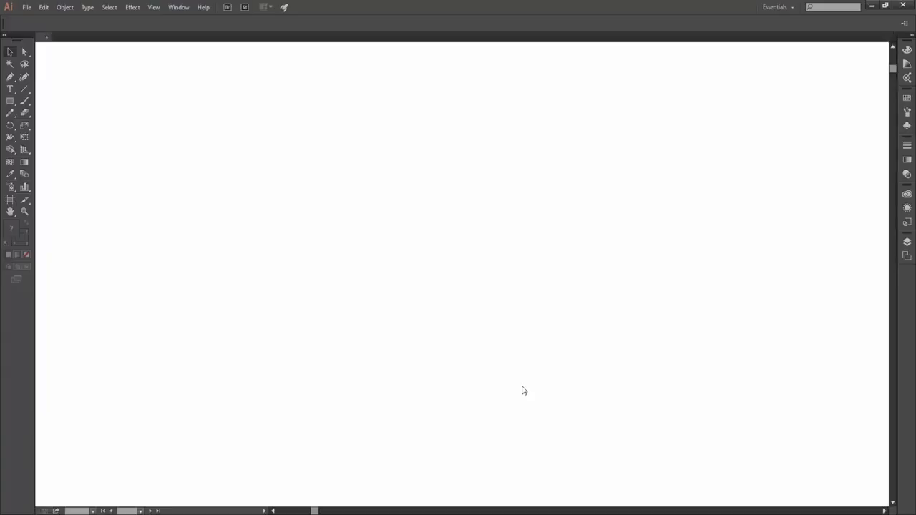
{"action": "scroll", "coordinate": [141, 243], "scroll_direction": "up", "scroll_amount": 1}
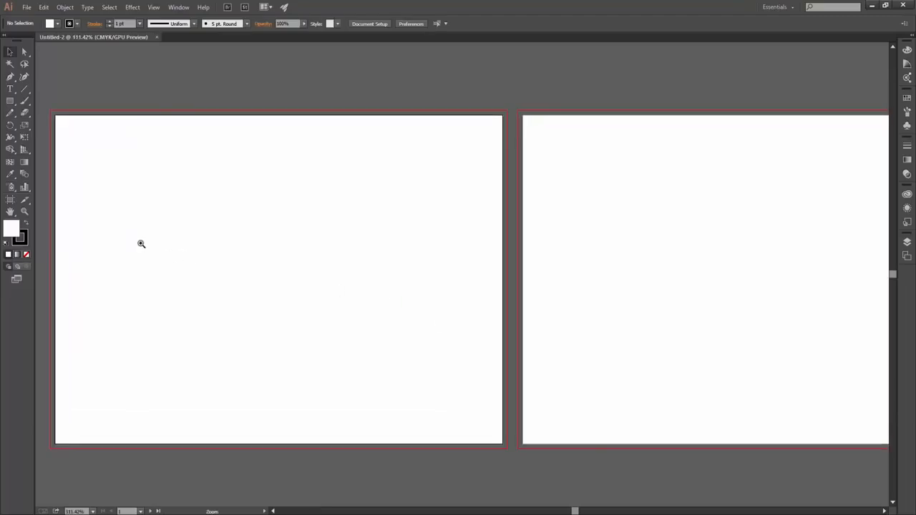
{"action": "left_click_drag", "start_coordinate": [141, 244], "coordinate": [312, 269]}
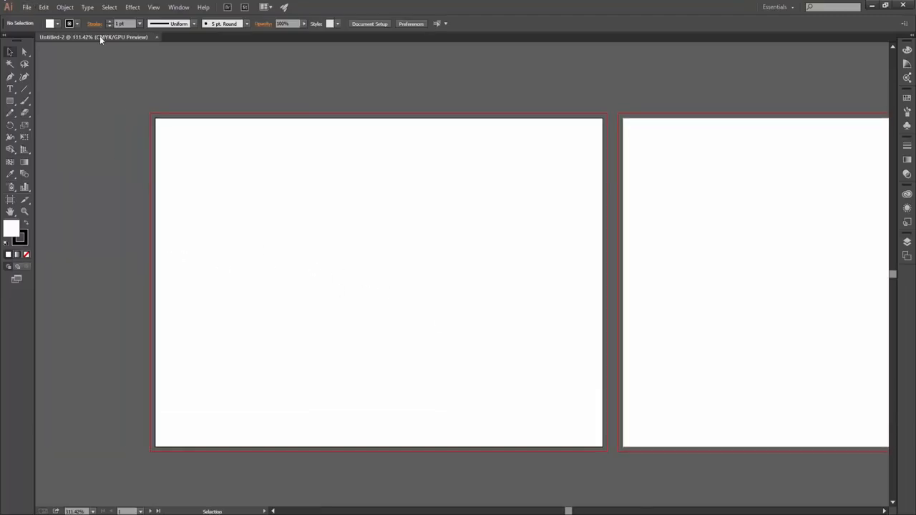
{"action": "left_click_drag", "start_coordinate": [159, 126], "coordinate": [321, 365]}
{"action": "left_click_drag", "start_coordinate": [348, 126], "coordinate": [442, 352]}
{"action": "left_click_drag", "start_coordinate": [460, 119], "coordinate": [597, 381]}
Step: Draw a rectangle covering the whole first artboard and remove its stroke
{"action": "left_click_drag", "start_coordinate": [10, 101], "coordinate": [41, 98]}
{"action": "left_click_drag", "start_coordinate": [157, 120], "coordinate": [604, 446]}
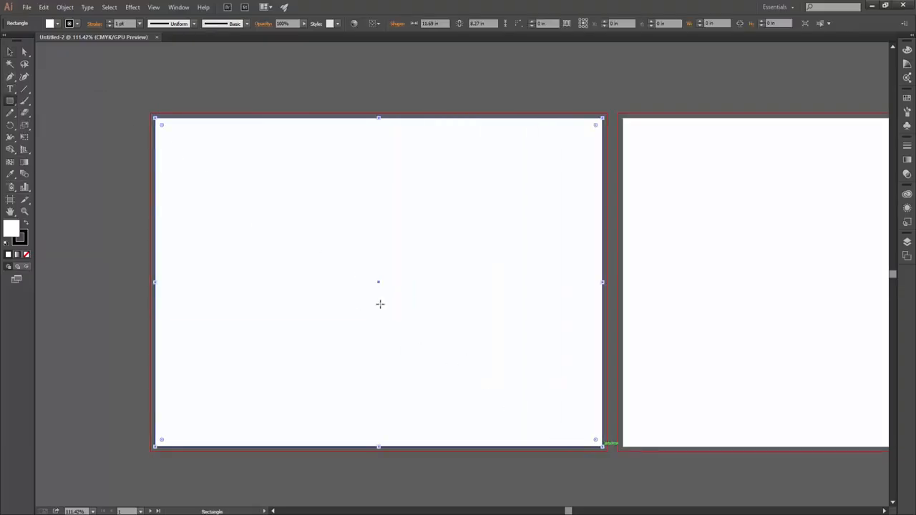
{"action": "left_click", "coordinate": [57, 24]}
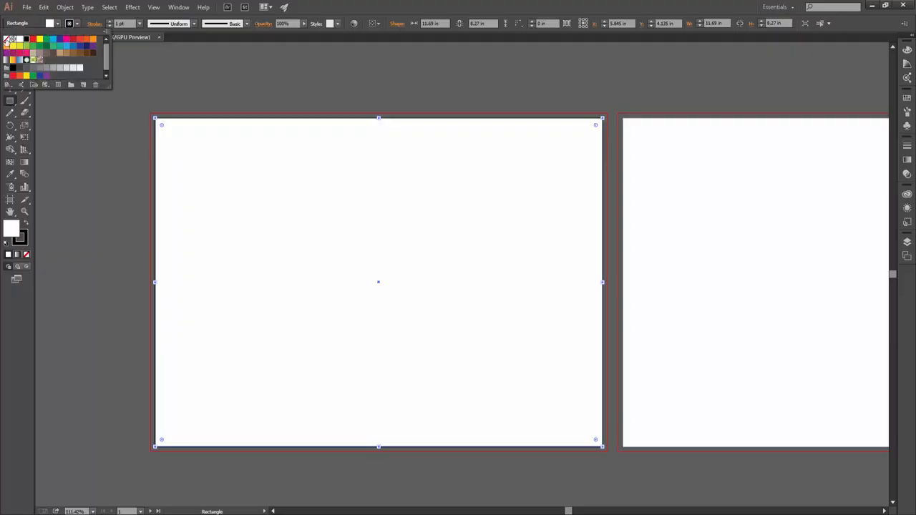
{"action": "left_click", "coordinate": [8, 40]}
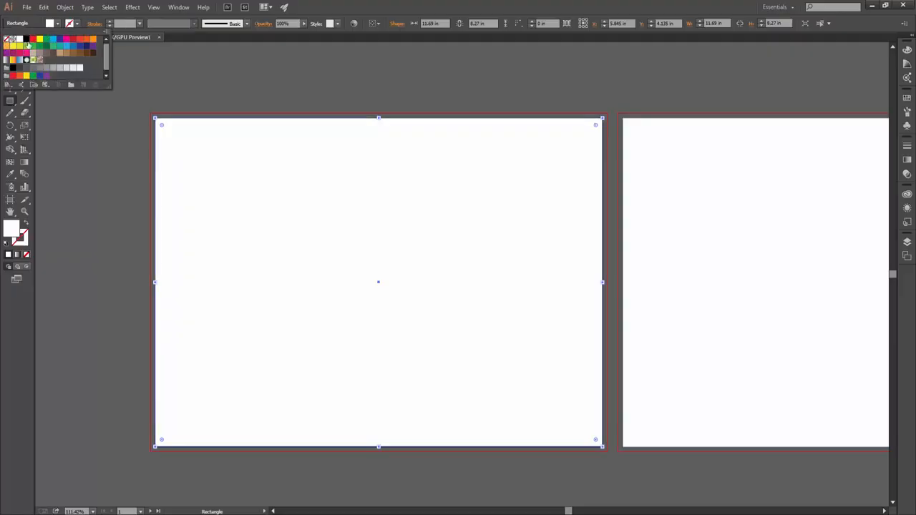
Step: Try a black fill on the artboard-sized rectangle, set its fill to white and deselect it
{"action": "left_click", "coordinate": [57, 24]}
{"action": "left_click", "coordinate": [57, 24]}
{"action": "left_click", "coordinate": [25, 41]}
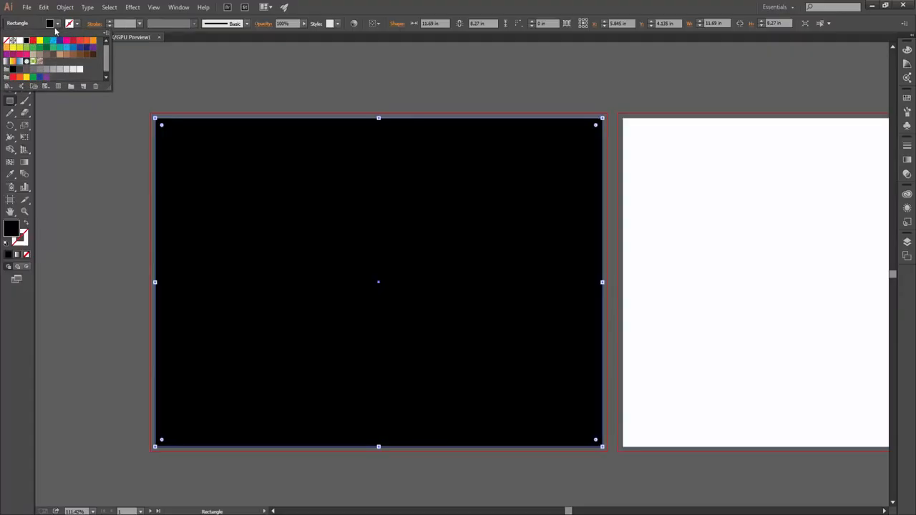
{"action": "left_click", "coordinate": [19, 41]}
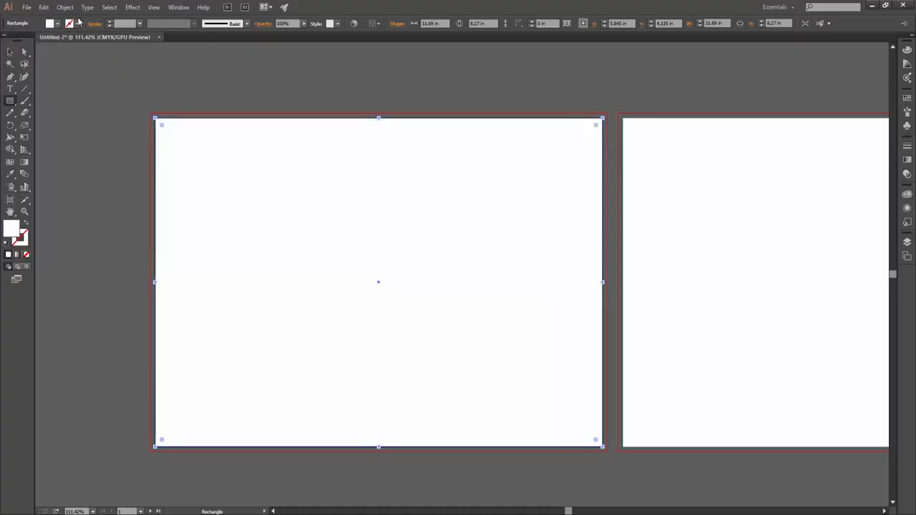
{"action": "key", "text": "ctrl+shift+a"}
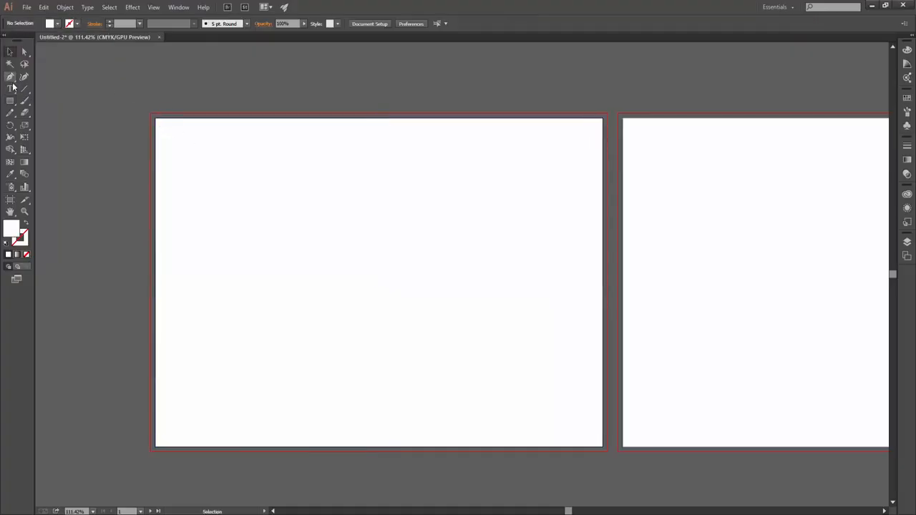
Step: Draw an artboard-sized rectangle on the first artboard and create an offset path of -0.125 in from it
{"action": "mouse_move", "coordinate": [156, 117]}
{"action": "left_mouse_down"}
{"action": "mouse_move", "coordinate": [225, 178]}
{"action": "mouse_move", "coordinate": [548, 384]}
{"action": "mouse_move", "coordinate": [603, 446]}
{"action": "left_mouse_up"}
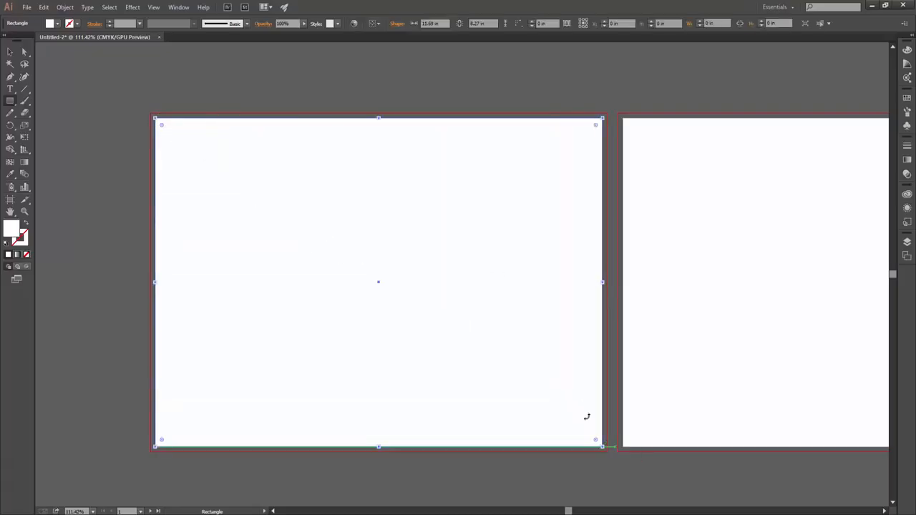
{"action": "left_click", "coordinate": [65, 7]}
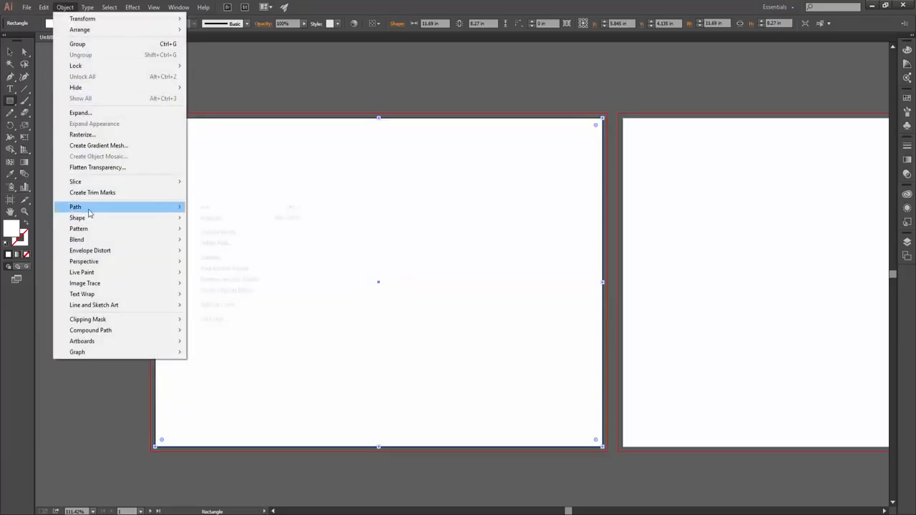
{"action": "left_click", "coordinate": [215, 244]}
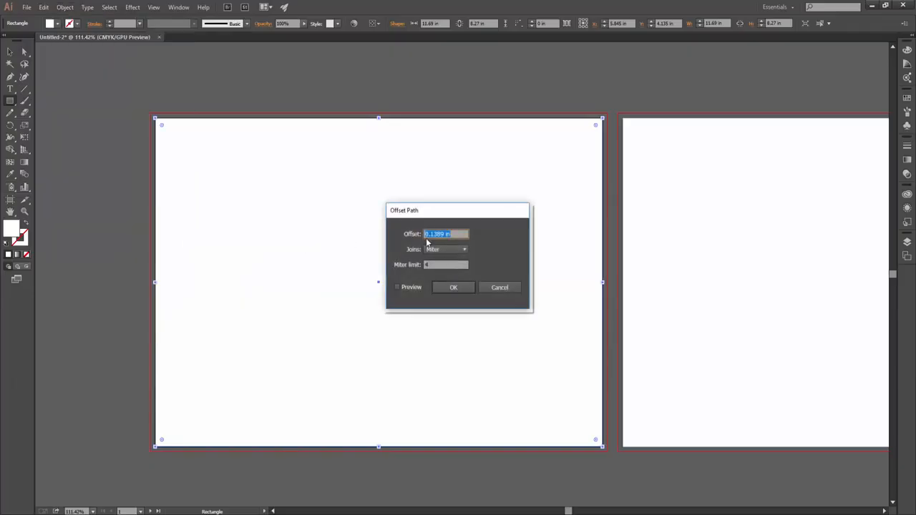
{"action": "left_click", "coordinate": [425, 234]}
{"action": "type", "text": "-"}
{"action": "left_click_drag", "start_coordinate": [428, 234], "coordinate": [437, 234]}
{"action": "type", "text": "125"}
{"action": "left_click", "coordinate": [398, 287]}
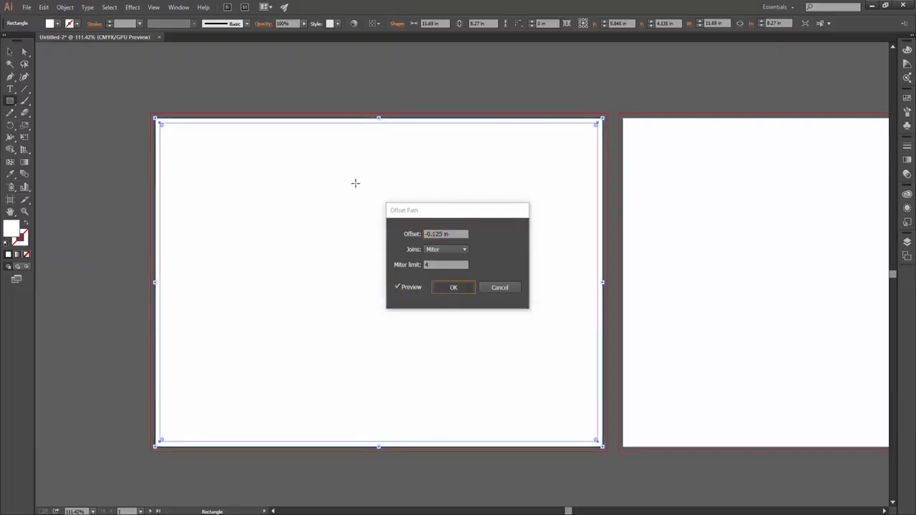
{"action": "left_click", "coordinate": [453, 287]}
Step: Convert the inset rectangle into guides and lock them
{"action": "right_click", "coordinate": [309, 124]}
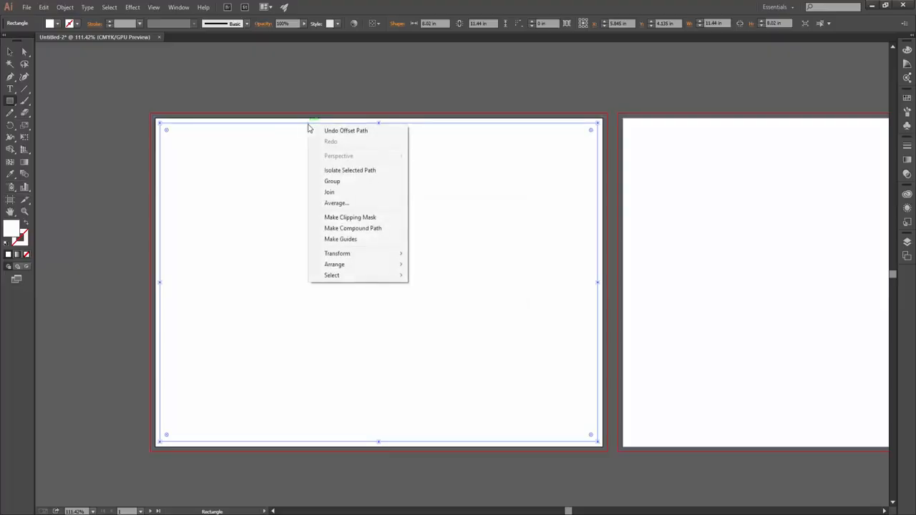
{"action": "left_click", "coordinate": [349, 240]}
{"action": "right_click", "coordinate": [203, 123]}
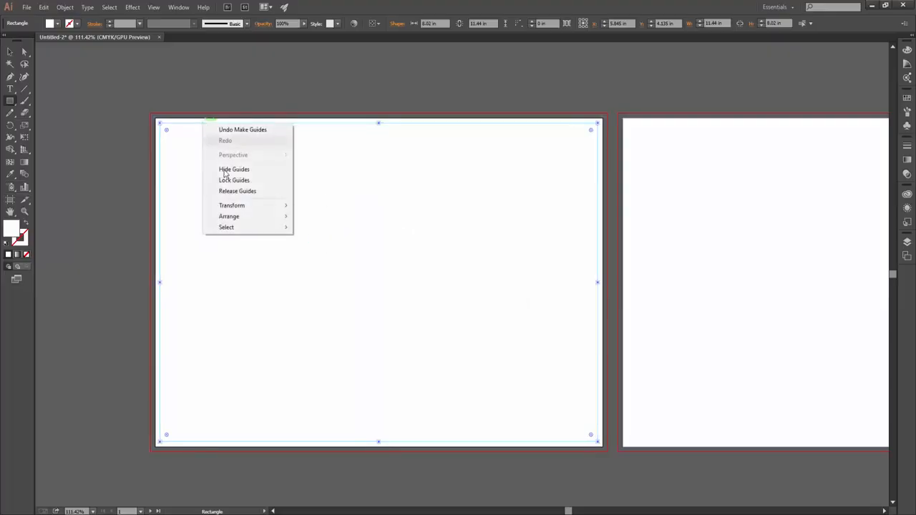
{"action": "left_click", "coordinate": [238, 192]}
{"action": "key", "text": "v"}
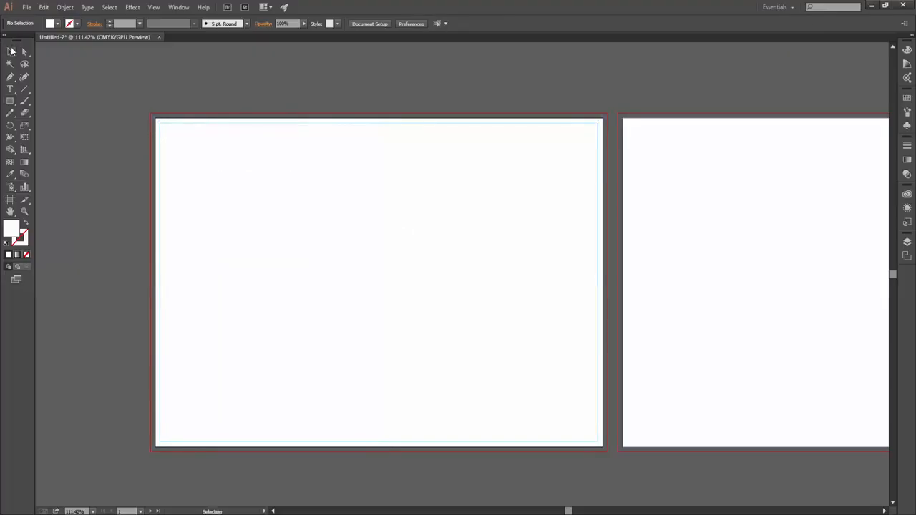
Step: Enlarge the white rectangle to the bleed edges on all sides, 11.94 by 8.52 in, and lock it
{"action": "left_click", "coordinate": [152, 127]}
{"action": "left_click_drag", "start_coordinate": [155, 118], "coordinate": [150, 113]}
{"action": "mouse_move", "coordinate": [602, 447]}
{"action": "left_mouse_down"}
{"action": "mouse_move", "coordinate": [614, 446]}
{"action": "mouse_move", "coordinate": [608, 451]}
{"action": "left_mouse_up"}
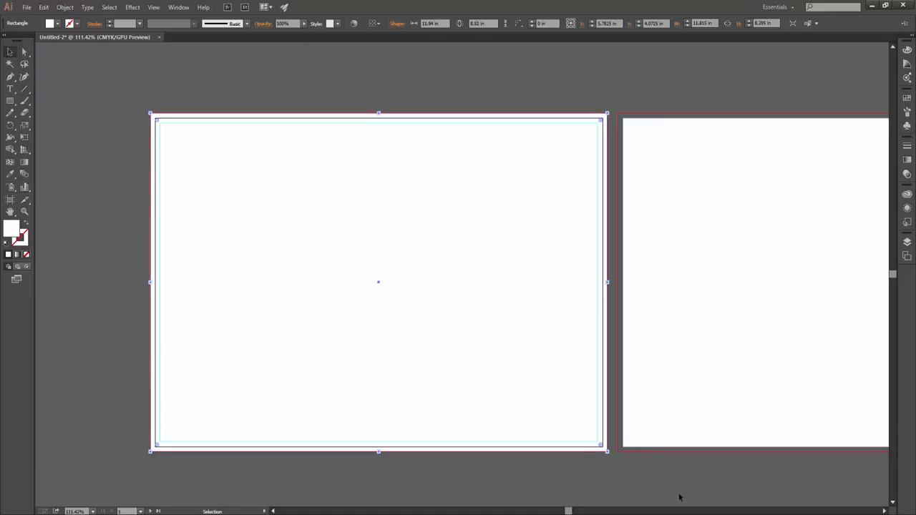
{"action": "left_click", "coordinate": [65, 7]}
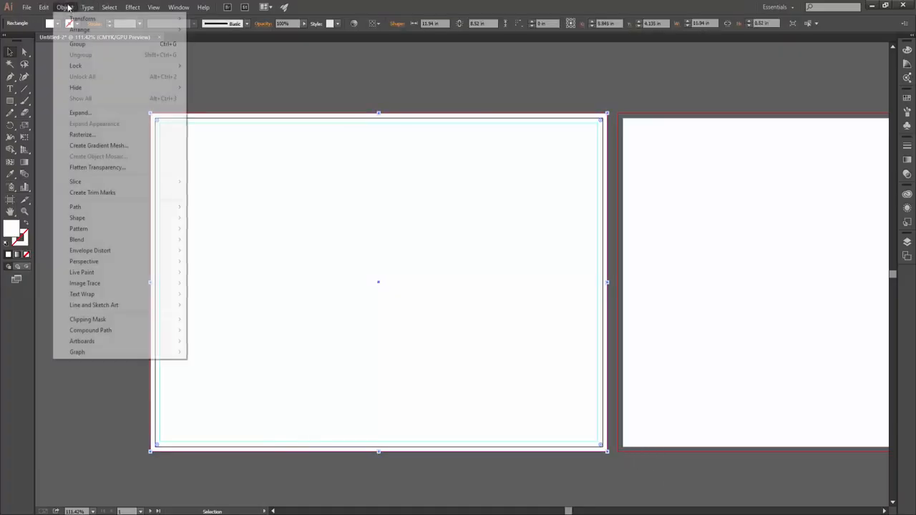
{"action": "mouse_move", "coordinate": [82, 68]}
{"action": "left_click", "coordinate": [209, 66]}
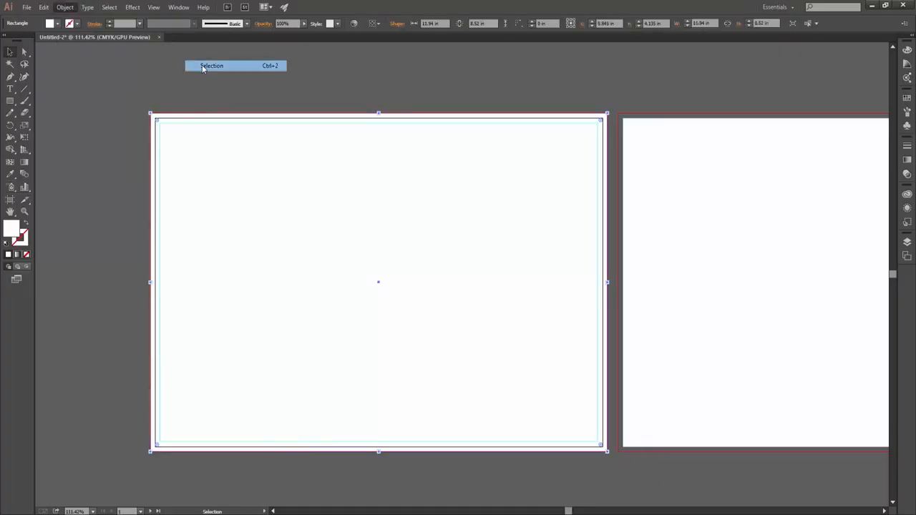
Step: Draw a rectangle about 2.82 by 2.5 in at the first artboard's upper-left corner and fill it with yellow
{"action": "scroll", "coordinate": [166, 134], "scroll_direction": "up", "scroll_amount": 2}
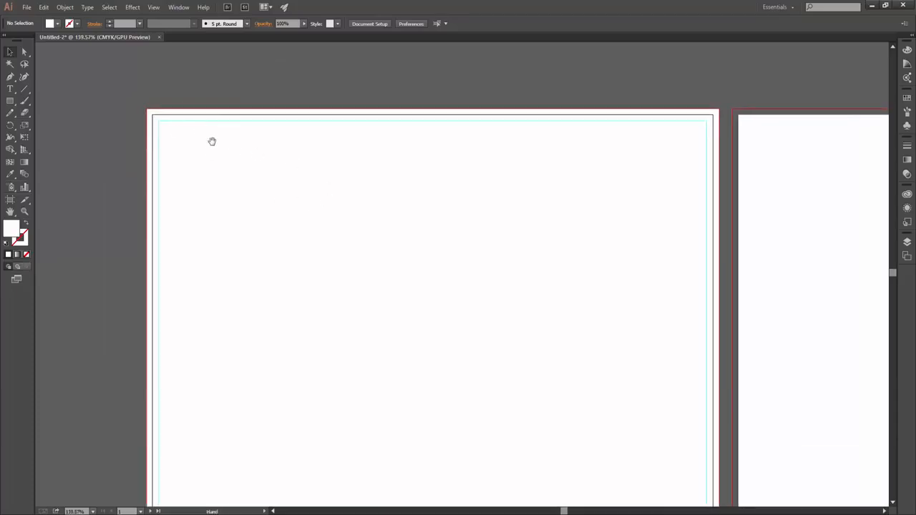
{"action": "scroll", "coordinate": [342, 198], "scroll_direction": "down", "scroll_amount": 1}
{"action": "scroll", "coordinate": [342, 199], "scroll_direction": "right", "scroll_amount": 1}
{"action": "left_click", "coordinate": [10, 101]}
{"action": "left_click_drag", "start_coordinate": [127, 101], "coordinate": [262, 226]}
{"action": "left_click", "coordinate": [58, 24]}
{"action": "left_click", "coordinate": [40, 41]}
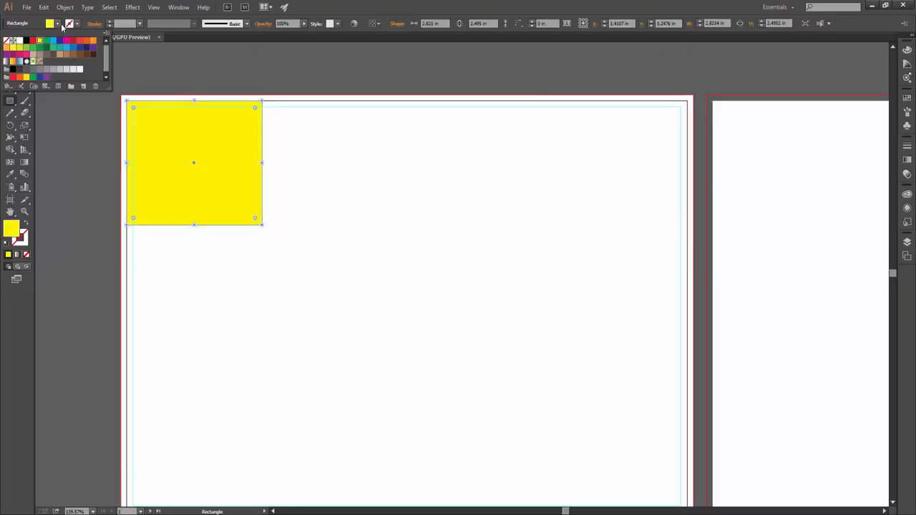
{"action": "left_click", "coordinate": [58, 25]}
Step: Duplicate the yellow rectangle flush against its right edge and fill the copy with magenta
{"action": "left_click", "coordinate": [10, 52]}
{"action": "left_click_drag", "start_coordinate": [173, 133], "coordinate": [319, 135]}
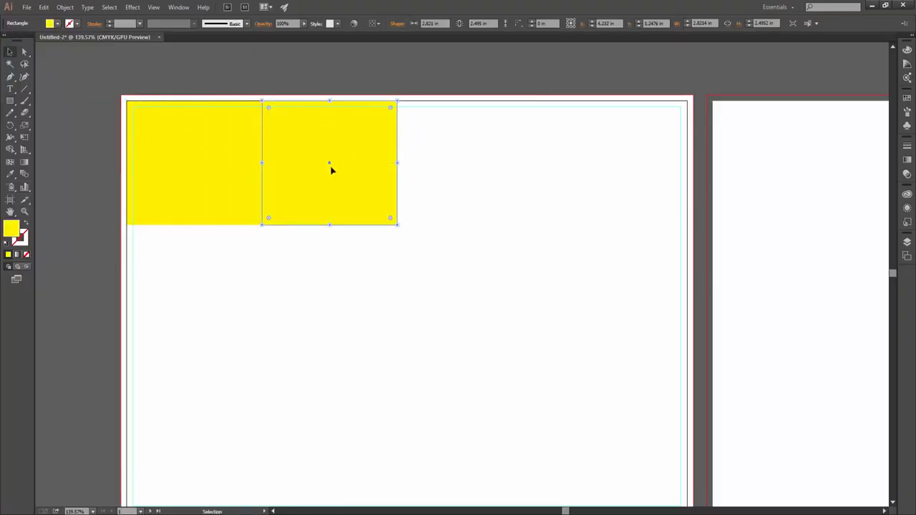
{"action": "scroll", "coordinate": [275, 153], "scroll_direction": "up", "scroll_amount": 2}
{"action": "left_click", "coordinate": [520, 178]}
{"action": "left_click", "coordinate": [376, 168]}
{"action": "scroll", "coordinate": [210, 171], "scroll_direction": "up", "scroll_amount": 8}
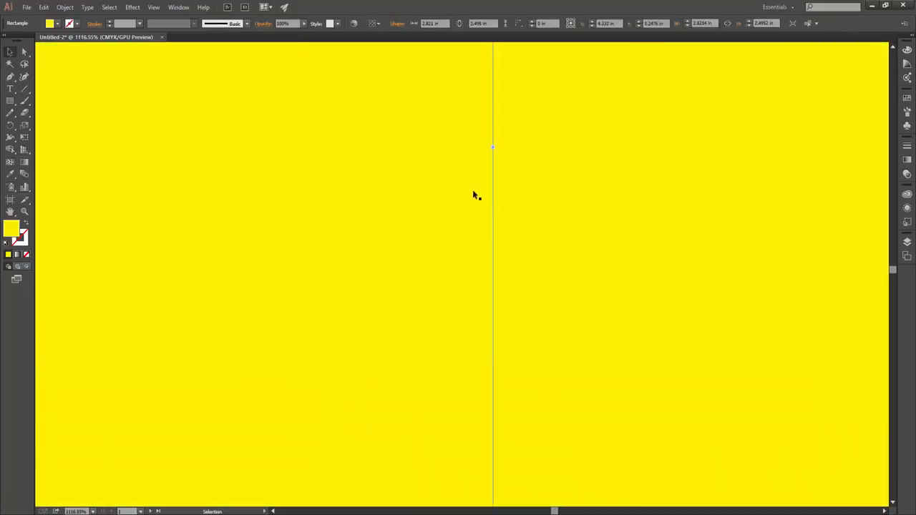
{"action": "scroll", "coordinate": [454, 198], "scroll_direction": "down", "scroll_amount": 10}
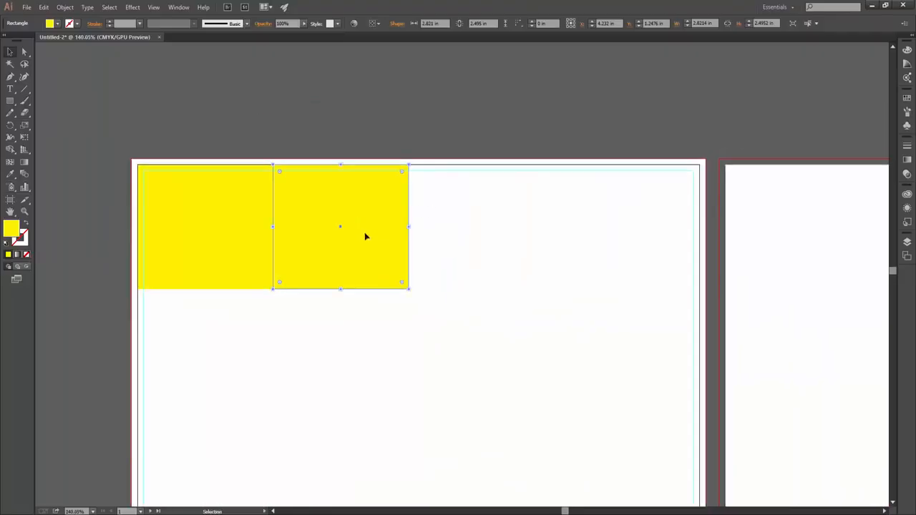
{"action": "left_click", "coordinate": [58, 24]}
{"action": "left_click", "coordinate": [66, 40]}
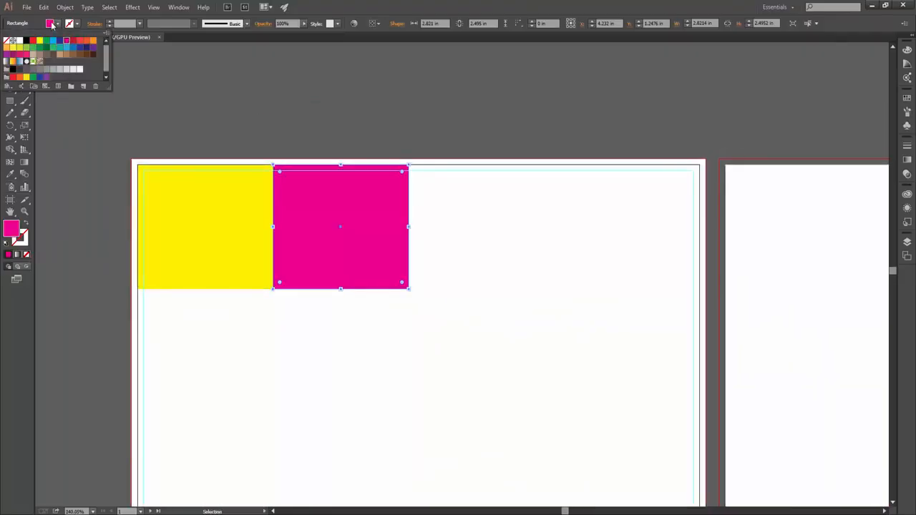
Step: Duplicate the magenta rectangle flush against its right edge and fill the copy with red
{"action": "left_click_drag", "start_coordinate": [321, 244], "coordinate": [458, 243]}
{"action": "left_click", "coordinate": [452, 322]}
{"action": "scroll", "coordinate": [418, 226], "scroll_direction": "up", "scroll_amount": 3}
{"action": "scroll", "coordinate": [418, 227], "scroll_direction": "down", "scroll_amount": 3}
{"action": "left_click", "coordinate": [465, 222]}
{"action": "left_click", "coordinate": [57, 24]}
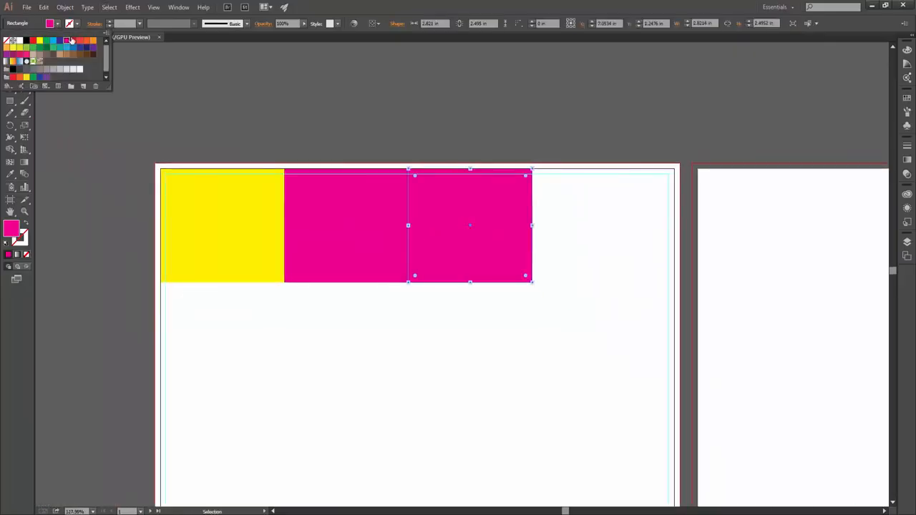
{"action": "left_click", "coordinate": [68, 40]}
Step: Select all three coloured rectangles and stretch them together to the artboard's lower-right corner as equal panels
{"action": "scroll", "coordinate": [527, 247], "scroll_direction": "down", "scroll_amount": 2}
{"action": "left_click", "coordinate": [354, 172], "text": "shift"}
{"action": "left_click", "coordinate": [279, 172], "text": "shift"}
{"action": "left_click", "coordinate": [279, 172], "text": "shift"}
{"action": "left_click_drag", "start_coordinate": [489, 204], "coordinate": [592, 395]}
{"action": "key", "text": "ctrl+shift+a"}
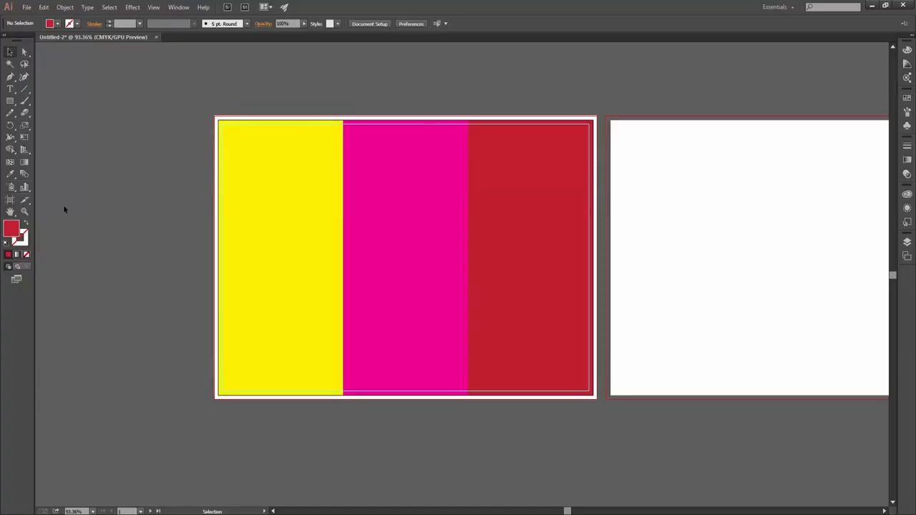
Step: Show the rulers and place a vertical guide on the boundary between the yellow and magenta panels
{"action": "key", "text": "ctrl+r"}
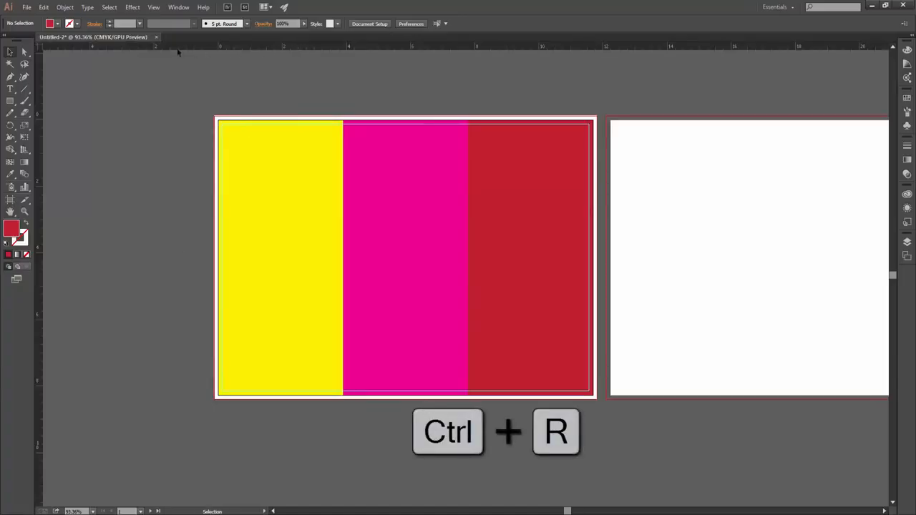
{"action": "scroll", "coordinate": [364, 249], "scroll_direction": "up", "scroll_amount": 3}
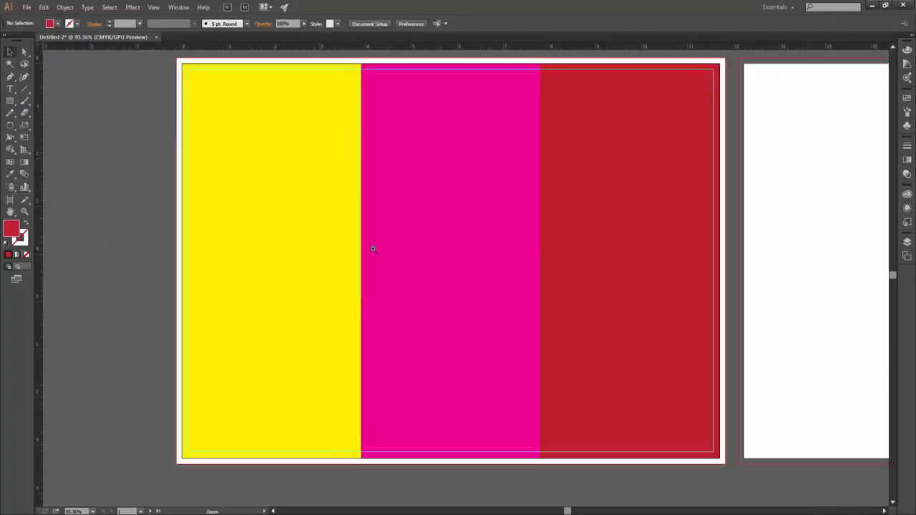
{"action": "left_click_drag", "start_coordinate": [422, 252], "coordinate": [255, 265]}
{"action": "scroll", "coordinate": [321, 259], "scroll_direction": "up", "scroll_amount": 2}
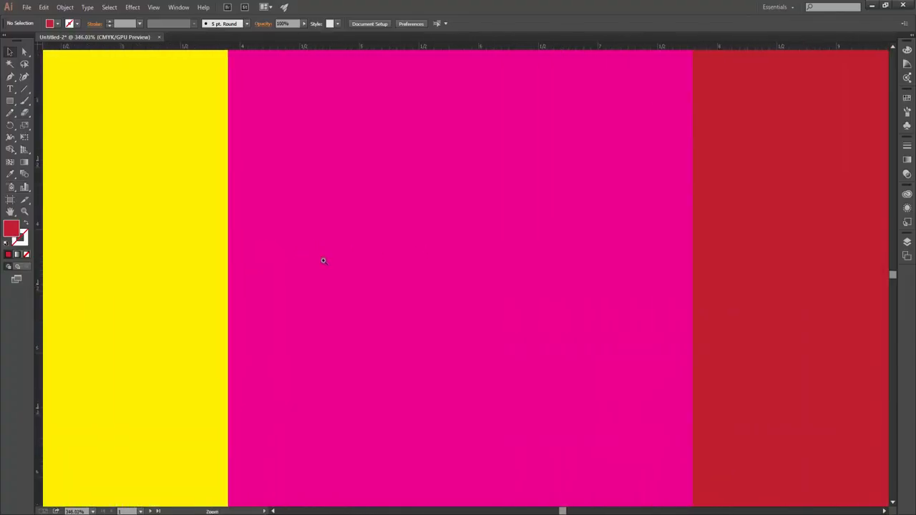
{"action": "left_click_drag", "start_coordinate": [75, 253], "coordinate": [229, 207]}
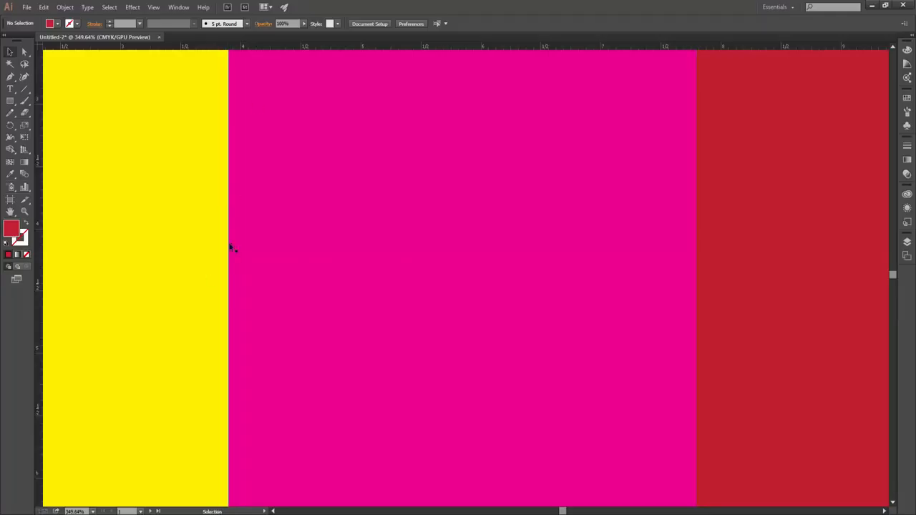
Step: Place a vertical guide on the boundary between the magenta and red panels
{"action": "scroll", "coordinate": [364, 323], "scroll_direction": "right", "scroll_amount": 5}
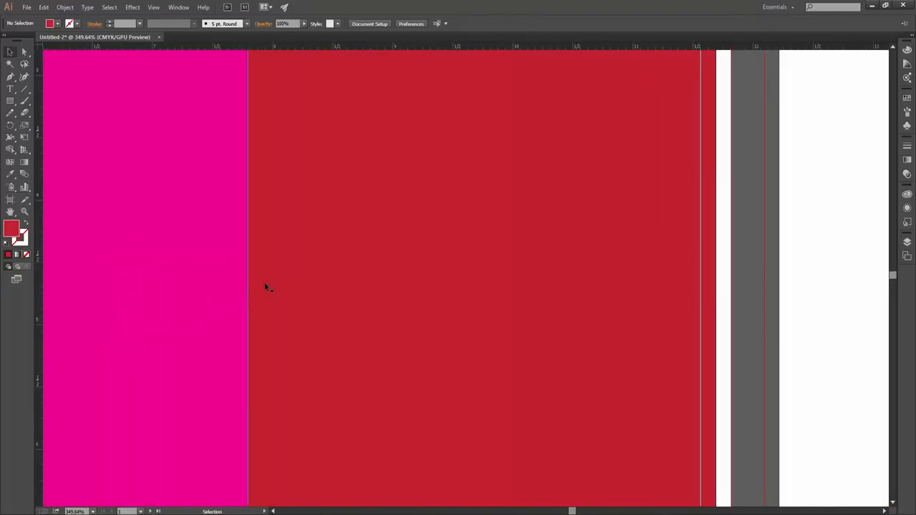
{"action": "left_click_drag", "start_coordinate": [37, 293], "coordinate": [247, 295]}
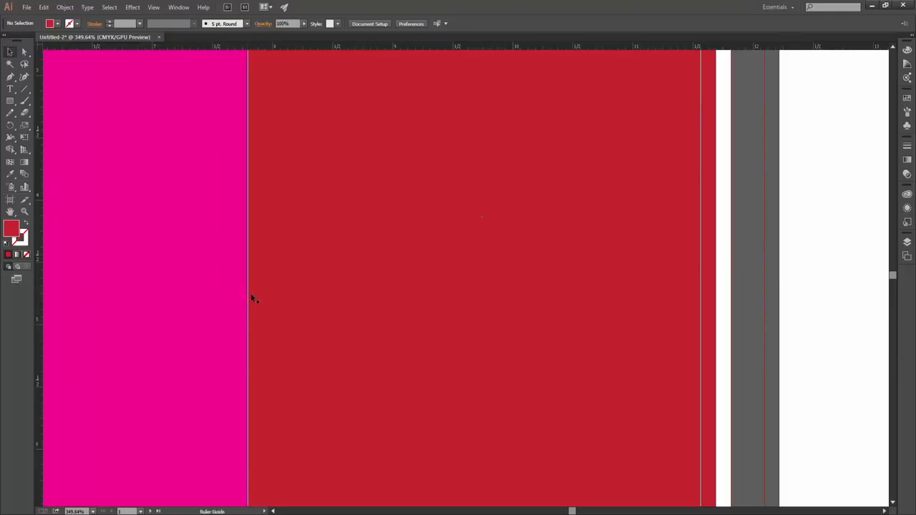
{"action": "key", "text": "ctrl+0"}
Step: Delete the red, magenta and yellow rectangles from the first artboard, keeping the guides
{"action": "left_click", "coordinate": [400, 226]}
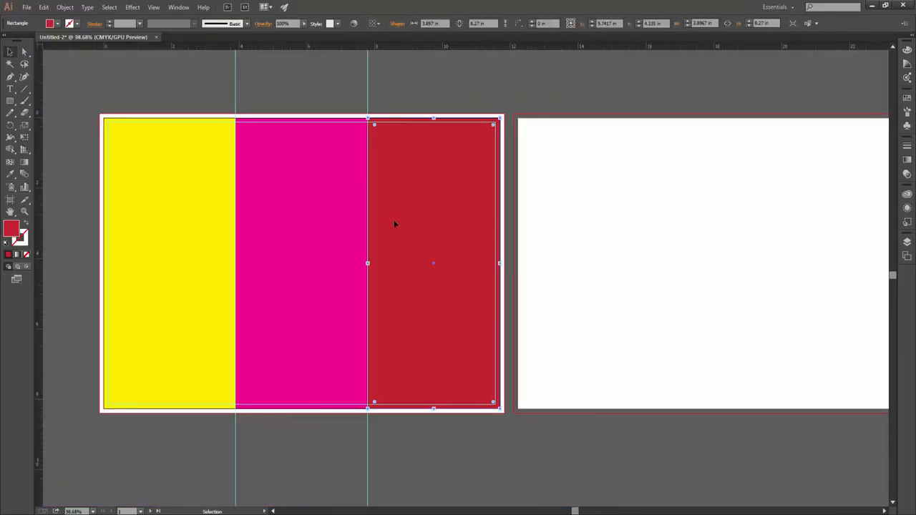
{"action": "key", "text": "Delete"}
{"action": "left_click", "coordinate": [320, 199]}
{"action": "key", "text": "Delete"}
{"action": "left_click", "coordinate": [180, 197]}
{"action": "key", "text": "Delete"}
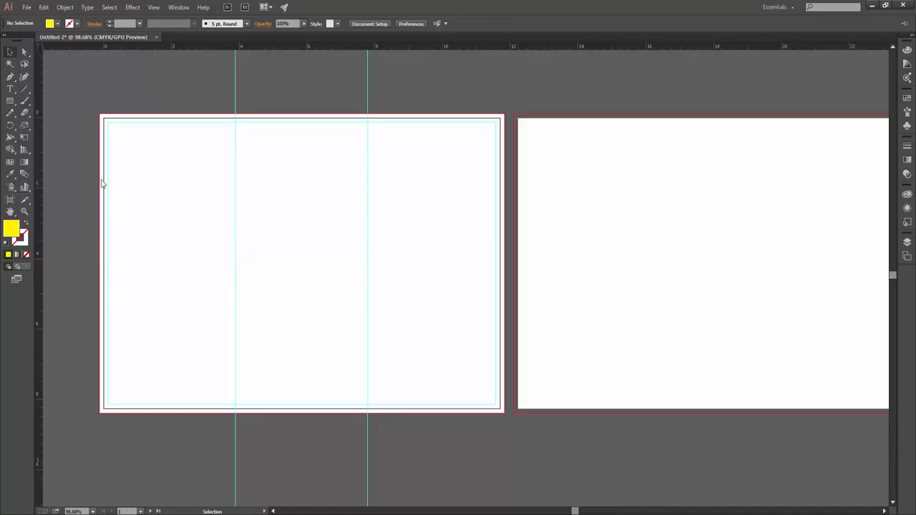
Step: Switch to the browser and look through brochure fold types and tri-fold brochure examples in the image results
{"action": "left_click_drag", "start_coordinate": [94, 141], "coordinate": [148, 137]}
{"action": "scroll", "coordinate": [306, 180], "scroll_direction": "up", "scroll_amount": 1}
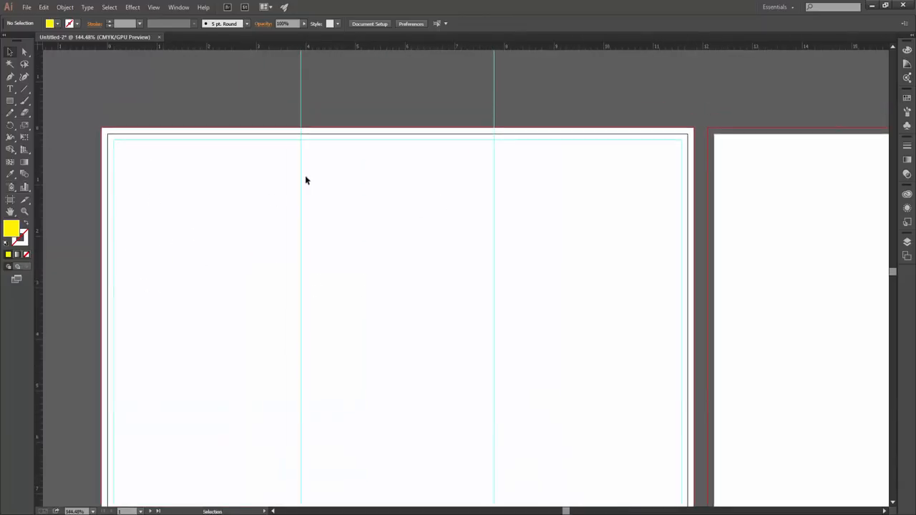
{"action": "key", "text": "alt+Tab"}
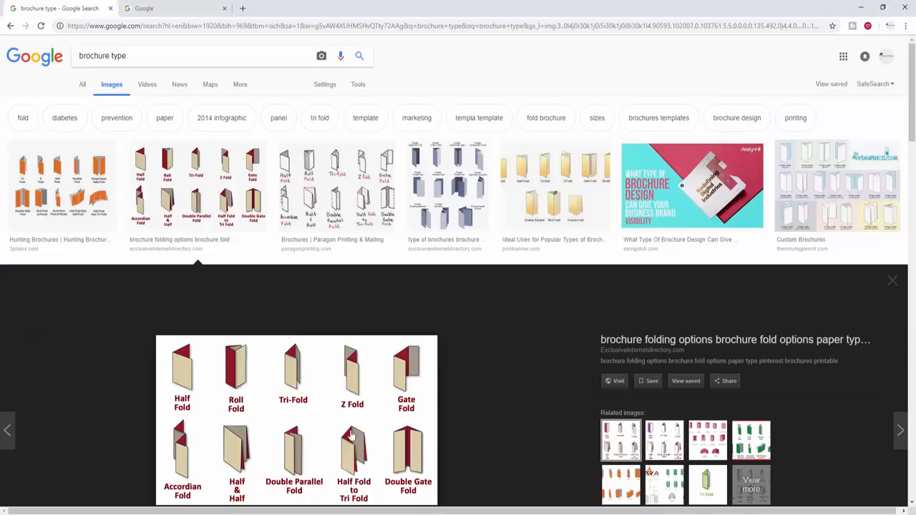
{"action": "scroll", "coordinate": [399, 278], "scroll_direction": "down", "scroll_amount": 2}
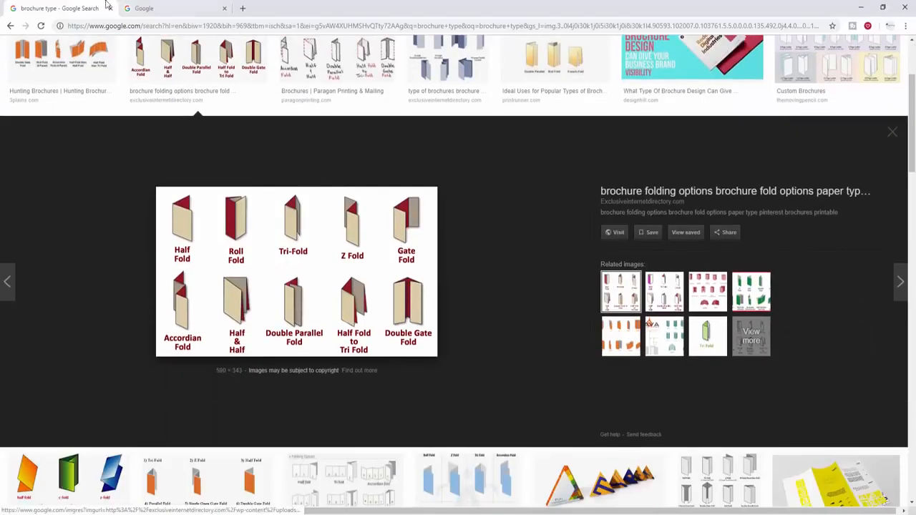
{"action": "key", "text": "alt+Left"}
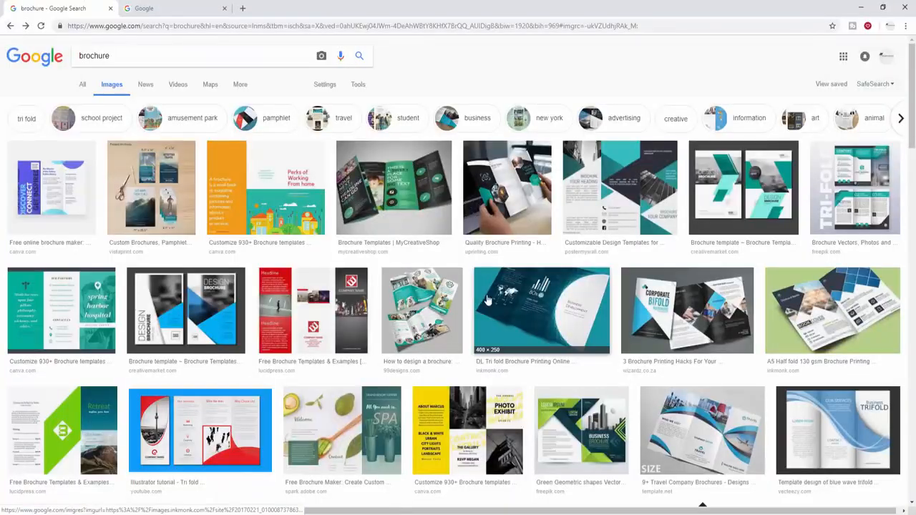
{"action": "left_click", "coordinate": [427, 177]}
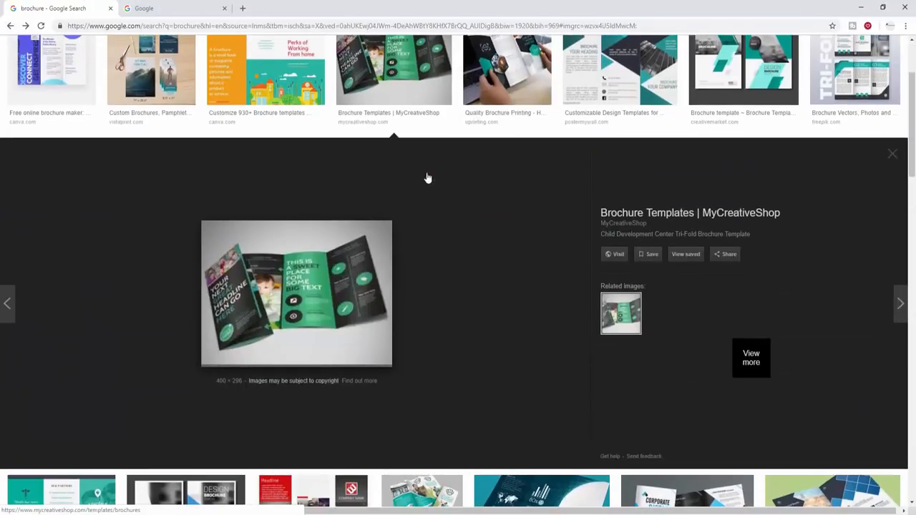
{"action": "scroll", "coordinate": [425, 178], "scroll_direction": "down", "scroll_amount": 3}
{"action": "scroll", "coordinate": [484, 395], "scroll_direction": "down", "scroll_amount": 2}
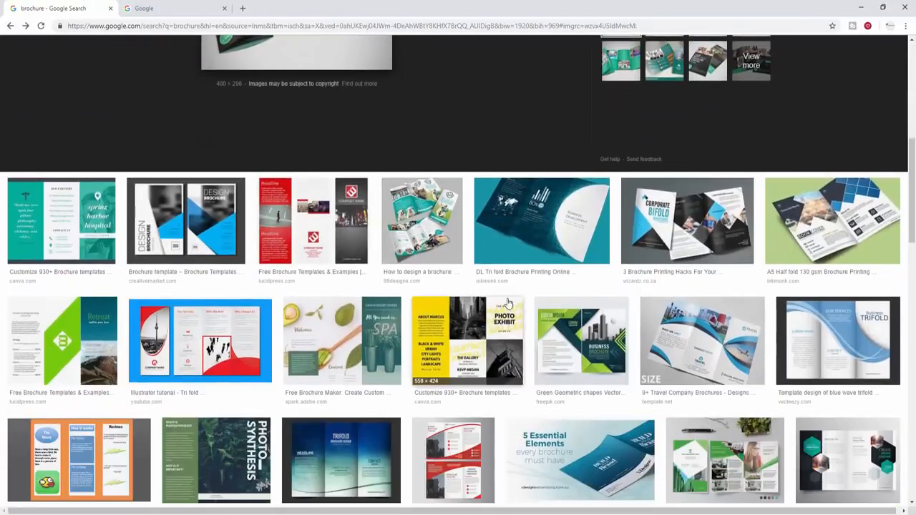
{"action": "left_click", "coordinate": [419, 222]}
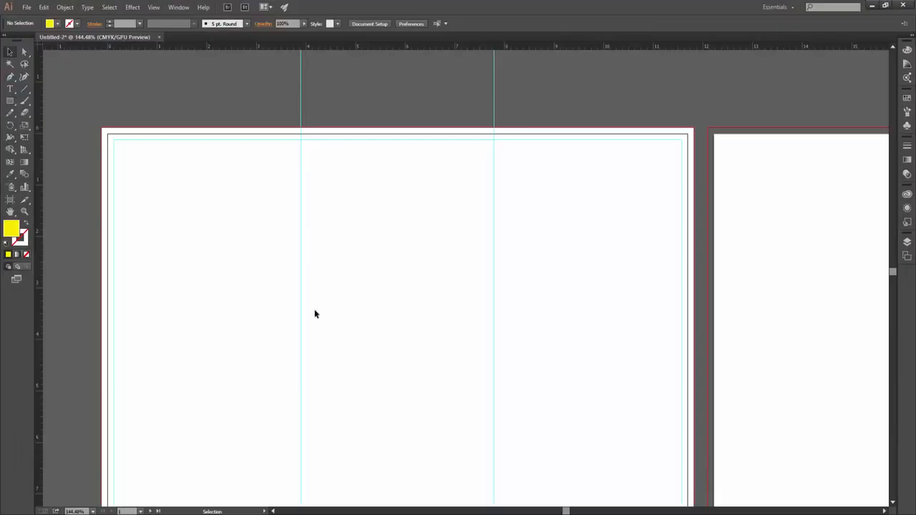
Step: Draw a rectangle about 0.25 by 0.35 in from the left bleed edge to the left margin guide and fill it green
{"action": "scroll", "coordinate": [167, 171], "scroll_direction": "up", "scroll_amount": 2}
{"action": "key", "text": "m"}
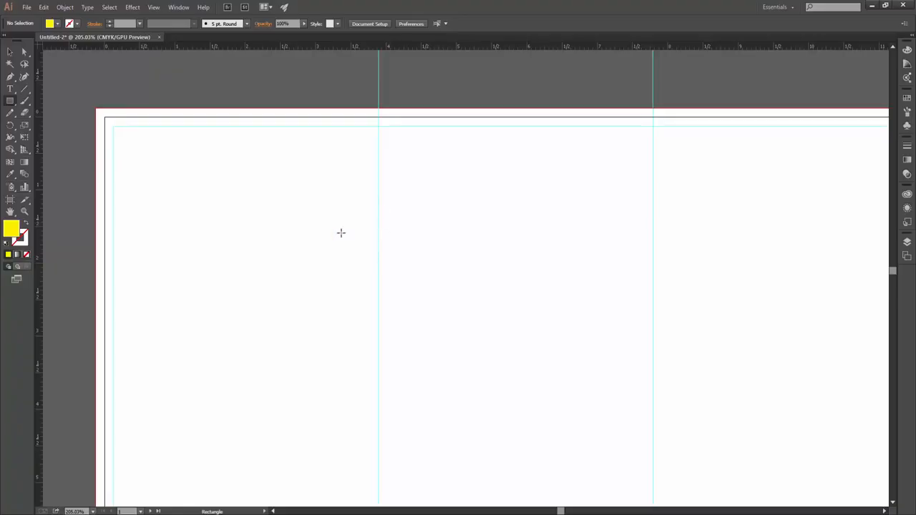
{"action": "left_click_drag", "start_coordinate": [104, 206], "coordinate": [113, 226]}
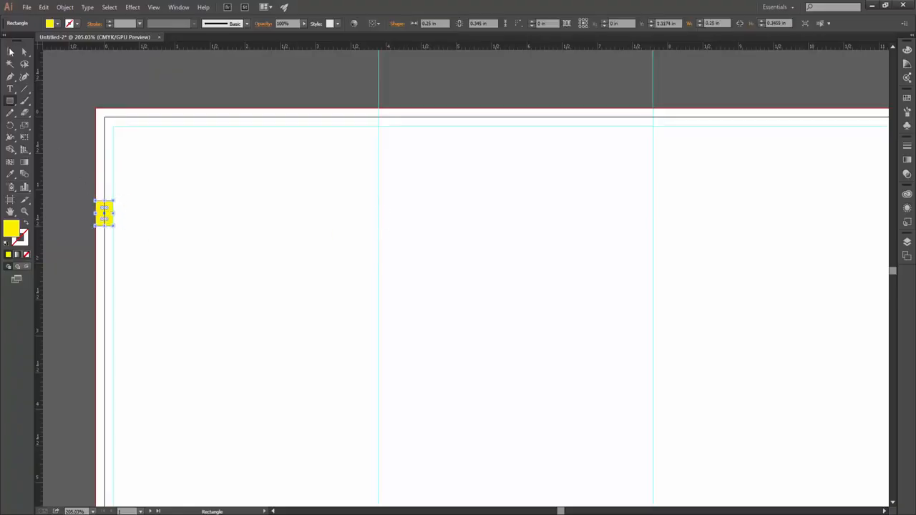
{"action": "left_click", "coordinate": [9, 50]}
{"action": "left_click", "coordinate": [57, 23]}
{"action": "left_click", "coordinate": [44, 45]}
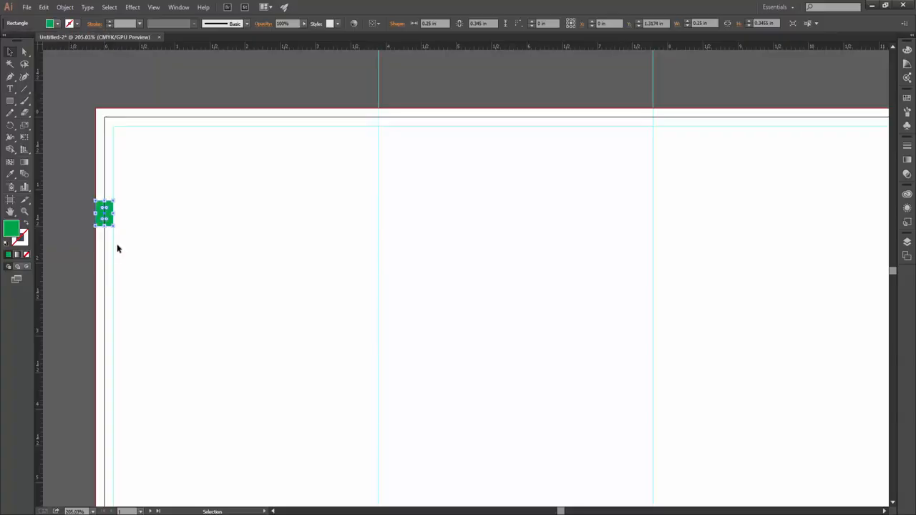
Step: Move the green rectangle so that it is centred on the first fold guide
{"action": "left_click", "coordinate": [153, 236]}
{"action": "left_click_drag", "start_coordinate": [108, 217], "coordinate": [617, 281]}
{"action": "left_click", "coordinate": [454, 322]}
{"action": "key", "text": "z"}
{"action": "key", "text": "ctrl+z"}
{"action": "left_click_drag", "start_coordinate": [261, 194], "coordinate": [357, 218]}
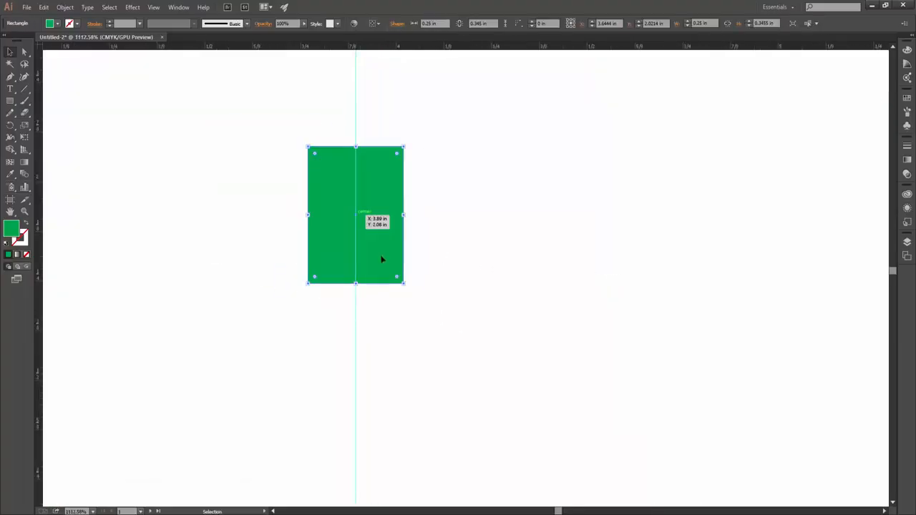
{"action": "left_click", "coordinate": [450, 310]}
{"action": "scroll", "coordinate": [373, 164], "scroll_direction": "up", "scroll_amount": 3}
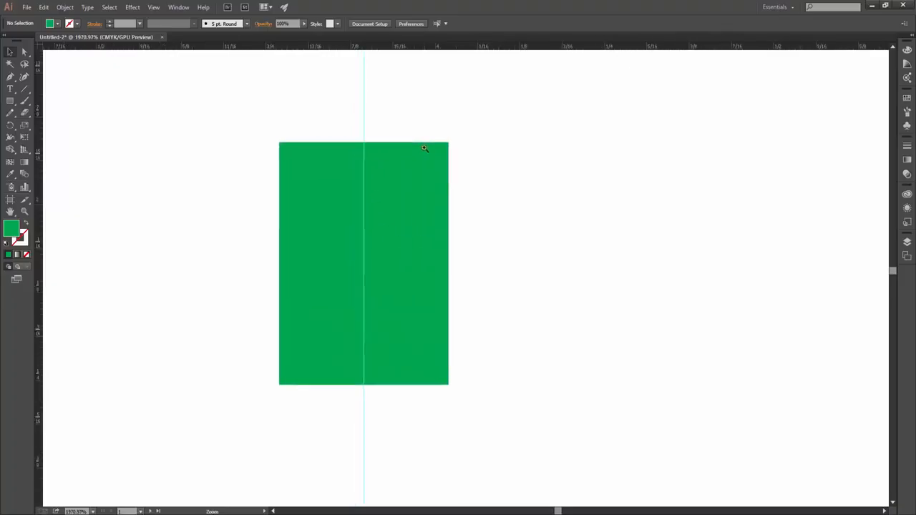
Step: Draw a second green rectangle about 0.25 by 0.29 in between the left bleed edge and the margin guide, and delete it
{"action": "left_click_drag", "start_coordinate": [582, 240], "coordinate": [401, 257]}
{"action": "left_click_drag", "start_coordinate": [145, 289], "coordinate": [495, 287]}
{"action": "key", "text": "m"}
{"action": "left_click_drag", "start_coordinate": [358, 194], "coordinate": [390, 231]}
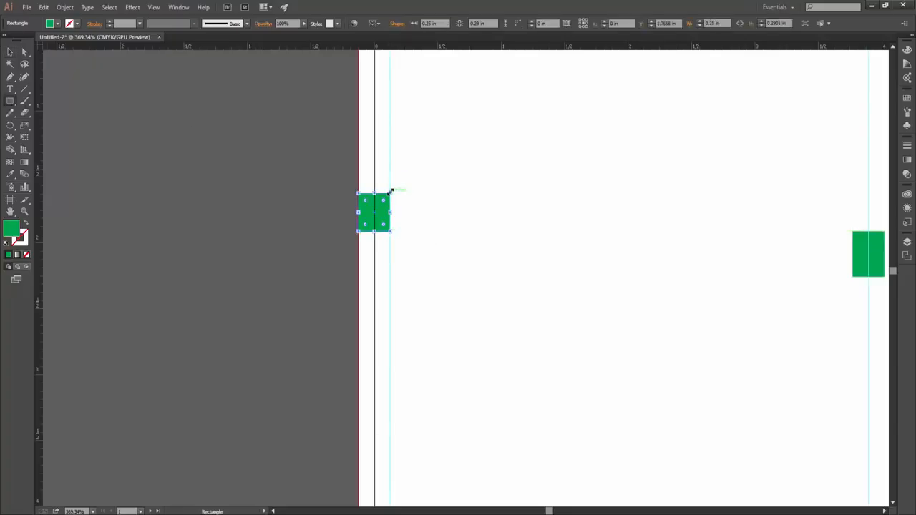
{"action": "left_click", "coordinate": [17, 51]}
{"action": "left_click", "coordinate": [399, 214]}
{"action": "left_click", "coordinate": [383, 203]}
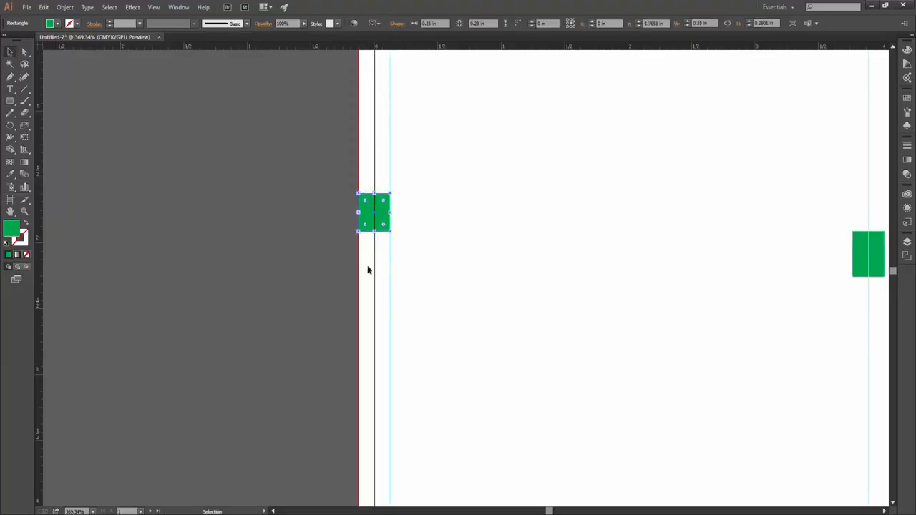
{"action": "key", "text": "Delete"}
Step: Place vertical guides along the left and right edges of the green rectangle at the first fold
{"action": "left_click_drag", "start_coordinate": [647, 324], "coordinate": [300, 289]}
{"action": "left_click_drag", "start_coordinate": [491, 268], "coordinate": [420, 239]}
{"action": "left_click_drag", "start_coordinate": [40, 219], "coordinate": [407, 248]}
{"action": "key", "text": "z"}
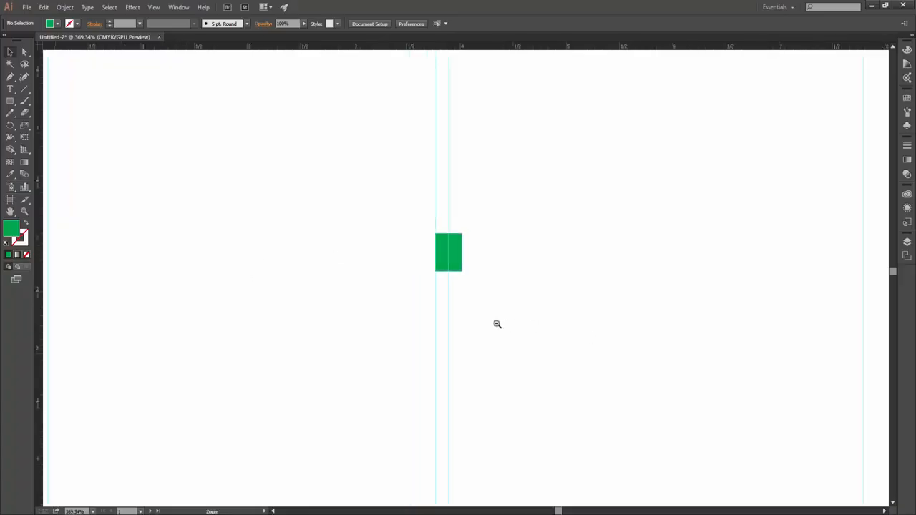
{"action": "left_click", "coordinate": [509, 326], "text": "alt"}
{"action": "left_click_drag", "start_coordinate": [548, 336], "coordinate": [347, 186]}
{"action": "left_click_drag", "start_coordinate": [40, 228], "coordinate": [323, 210]}
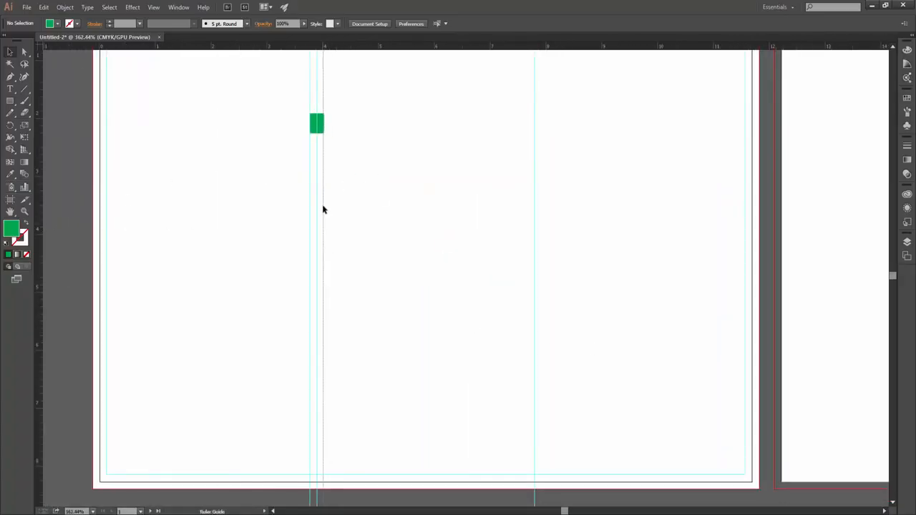
Step: Unlock the guides and align the right-hand one exactly with the green rectangle's right edge
{"action": "left_click_drag", "start_coordinate": [322, 127], "coordinate": [609, 133]}
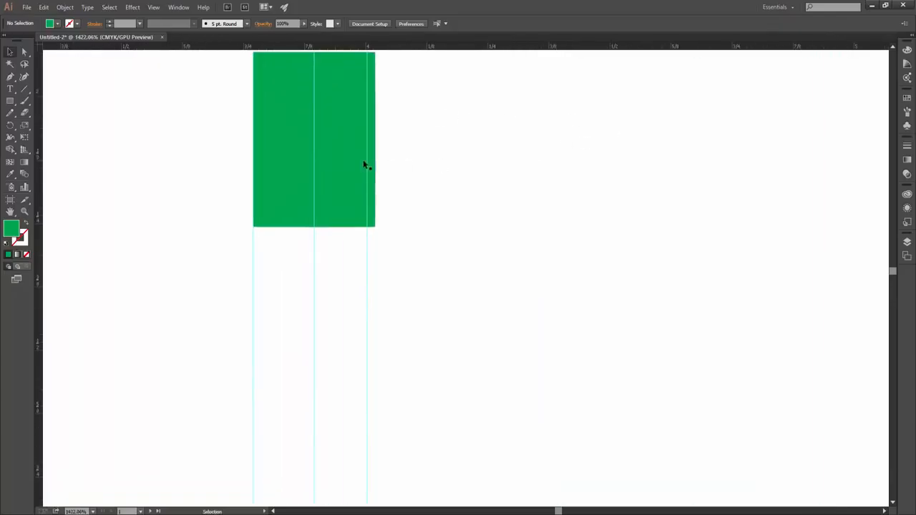
{"action": "right_click", "coordinate": [367, 262]}
{"action": "left_click", "coordinate": [387, 353]}
{"action": "left_click_drag", "start_coordinate": [370, 276], "coordinate": [377, 276]}
Step: Move the green rectangle across to the second fold guide and centre it there
{"action": "scroll", "coordinate": [412, 265], "scroll_direction": "down", "scroll_amount": 3}
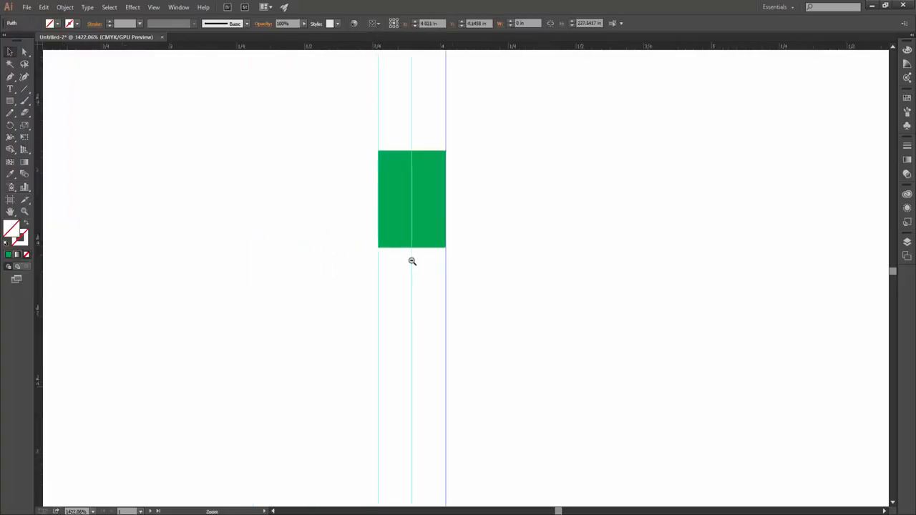
{"action": "scroll", "coordinate": [461, 258], "scroll_direction": "down", "scroll_amount": 3}
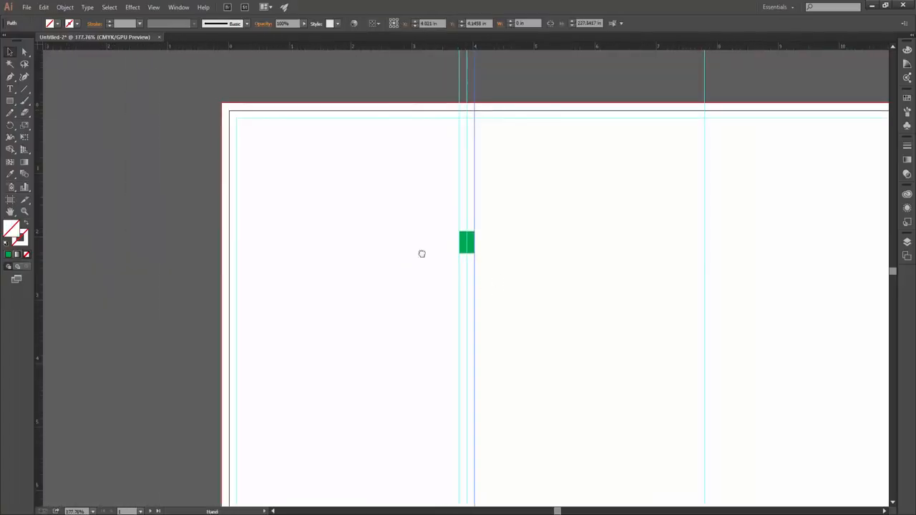
{"action": "left_click_drag", "start_coordinate": [485, 284], "coordinate": [379, 178]}
{"action": "scroll", "coordinate": [434, 247], "scroll_direction": "down", "scroll_amount": 1}
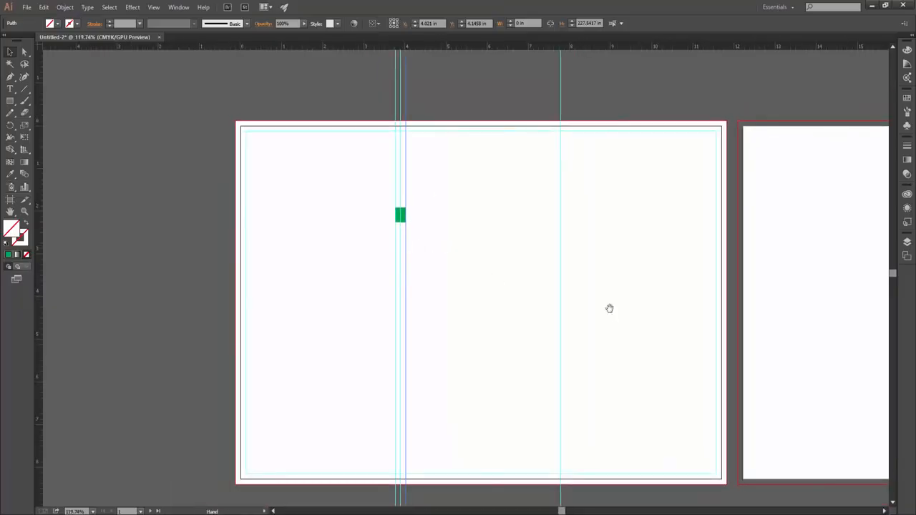
{"action": "scroll", "coordinate": [351, 257], "scroll_direction": "right", "scroll_amount": 3}
{"action": "scroll", "coordinate": [358, 213], "scroll_direction": "up", "scroll_amount": 2}
{"action": "left_click", "coordinate": [279, 239]}
{"action": "left_click_drag", "start_coordinate": [268, 238], "coordinate": [536, 250]}
{"action": "scroll", "coordinate": [529, 257], "scroll_direction": "up", "scroll_amount": 6}
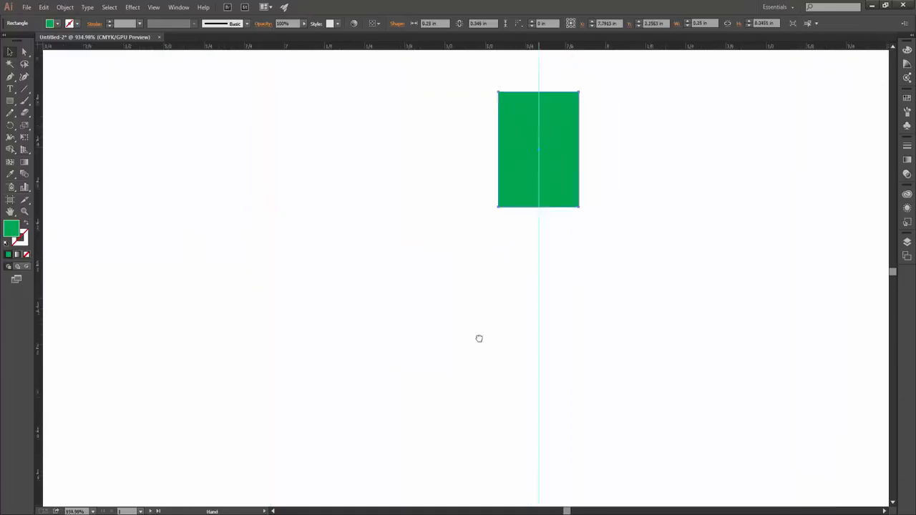
Step: Place vertical guides along the right and left edges of the green rectangle at the second fold
{"action": "left_click_drag", "start_coordinate": [532, 313], "coordinate": [251, 424]}
{"action": "left_click_drag", "start_coordinate": [35, 246], "coordinate": [334, 261]}
{"action": "scroll", "coordinate": [342, 247], "scroll_direction": "up", "scroll_amount": 5}
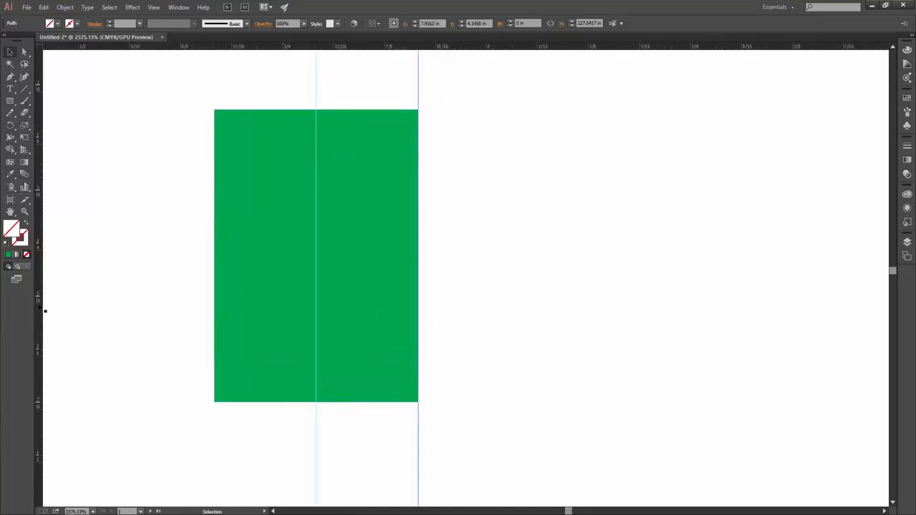
{"action": "left_click_drag", "start_coordinate": [39, 308], "coordinate": [213, 311]}
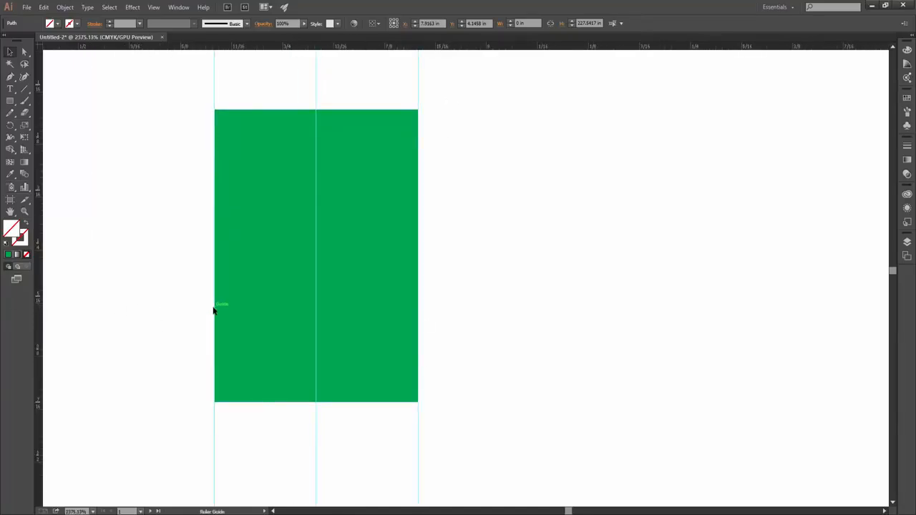
Step: Delete the green spacer rectangle at the second fold
{"action": "scroll", "coordinate": [528, 343], "scroll_direction": "down", "scroll_amount": 10}
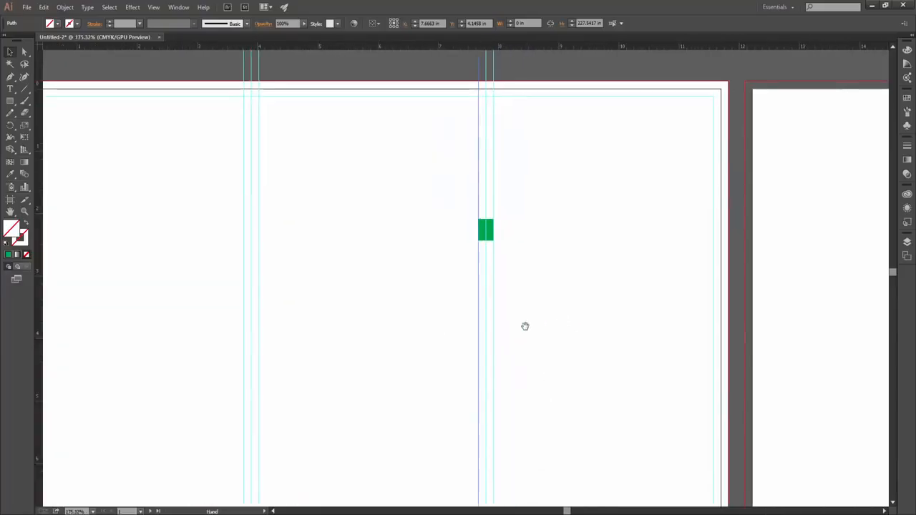
{"action": "left_click", "coordinate": [493, 239]}
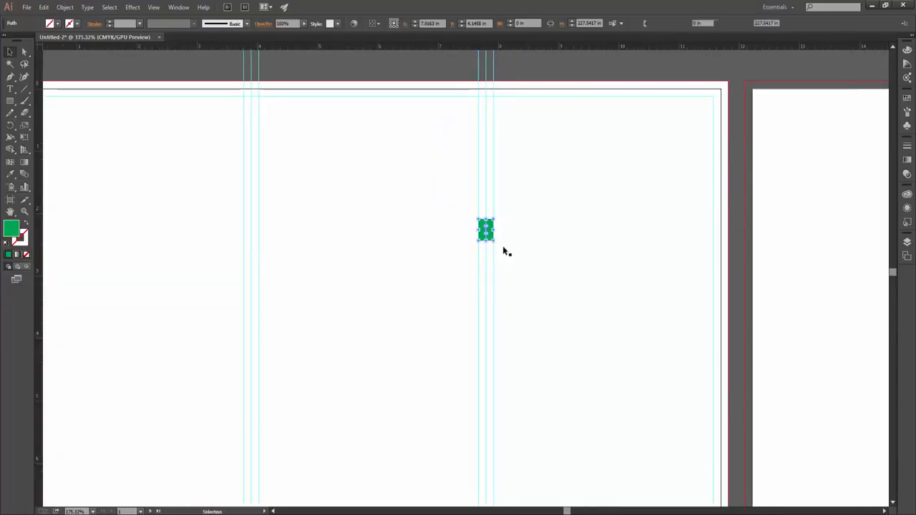
{"action": "key", "text": "Delete"}
Step: Place a vertical guide along the left margin line of the first artboard
{"action": "scroll", "coordinate": [686, 315], "scroll_direction": "down", "scroll_amount": 1}
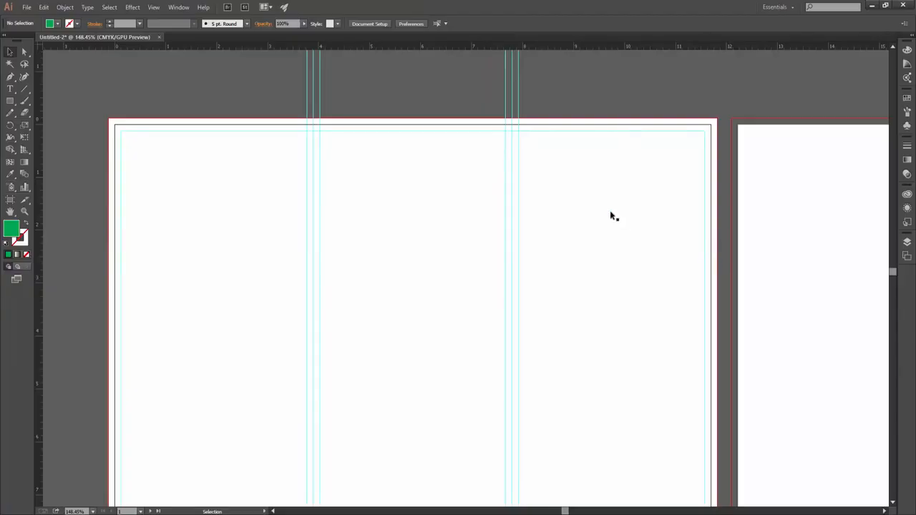
{"action": "scroll", "coordinate": [587, 251], "scroll_direction": "down", "scroll_amount": 1}
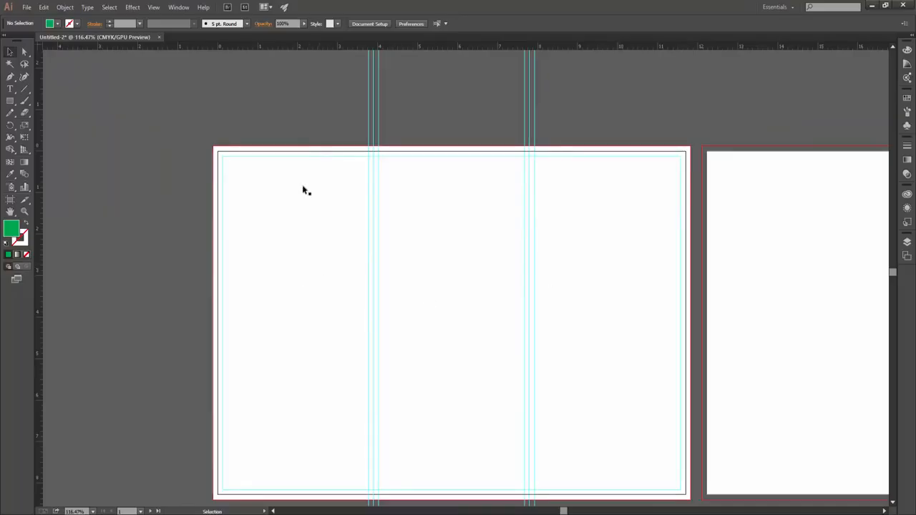
{"action": "scroll", "coordinate": [653, 303], "scroll_direction": "down", "scroll_amount": 2}
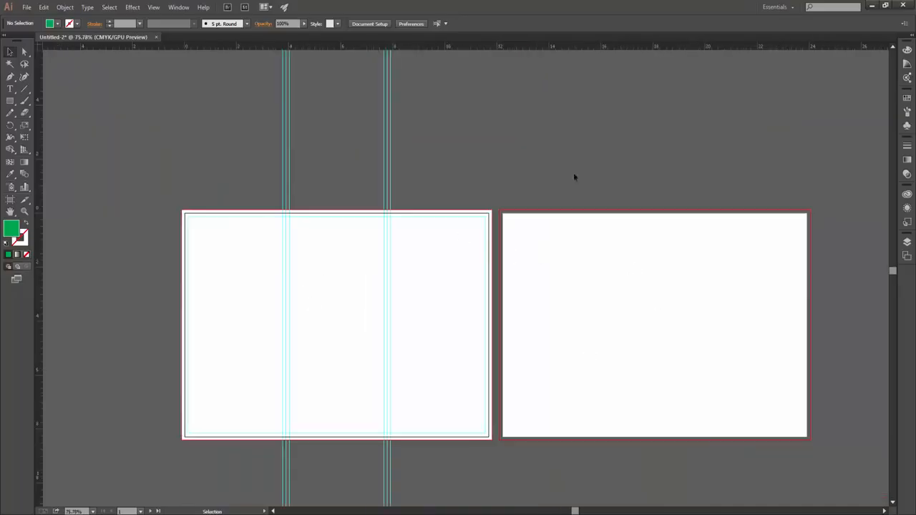
{"action": "key", "text": "z"}
{"action": "left_click_drag", "start_coordinate": [285, 280], "coordinate": [356, 276]}
{"action": "left_click_drag", "start_coordinate": [254, 343], "coordinate": [269, 295]}
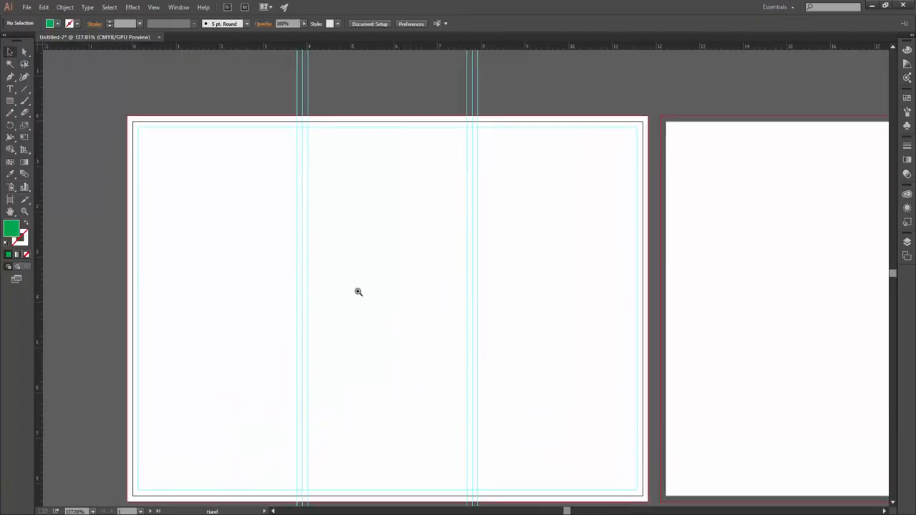
{"action": "scroll", "coordinate": [333, 278], "scroll_direction": "down", "scroll_amount": 2}
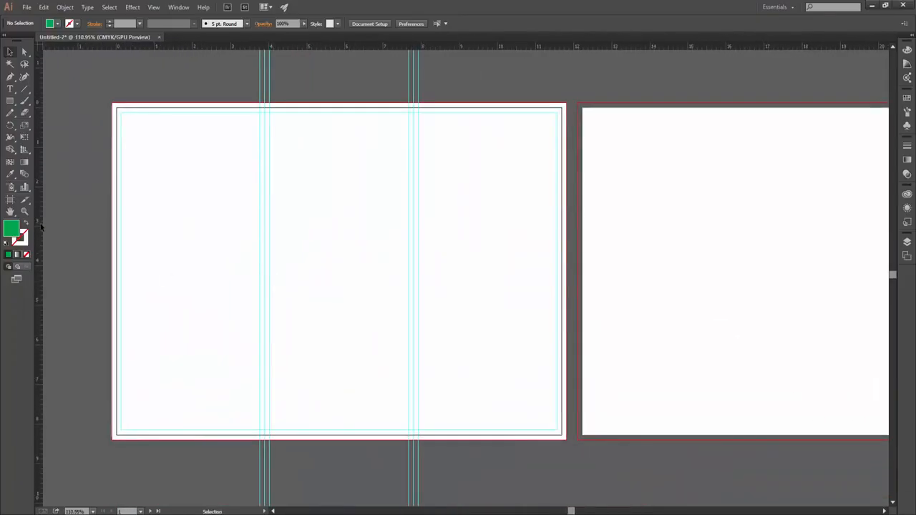
{"action": "left_click_drag", "start_coordinate": [39, 222], "coordinate": [120, 212]}
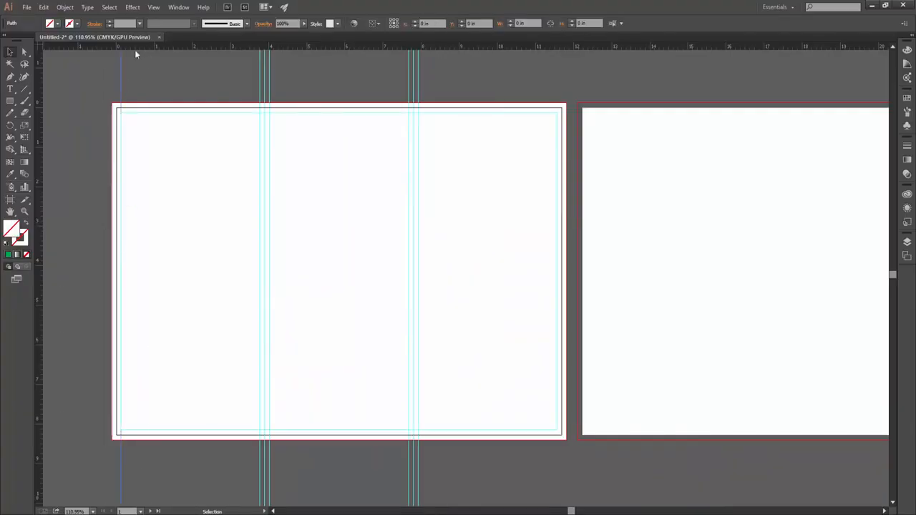
Step: Delete the vertical guide running along the left margin line of the first artboard
{"action": "key", "text": "Delete"}
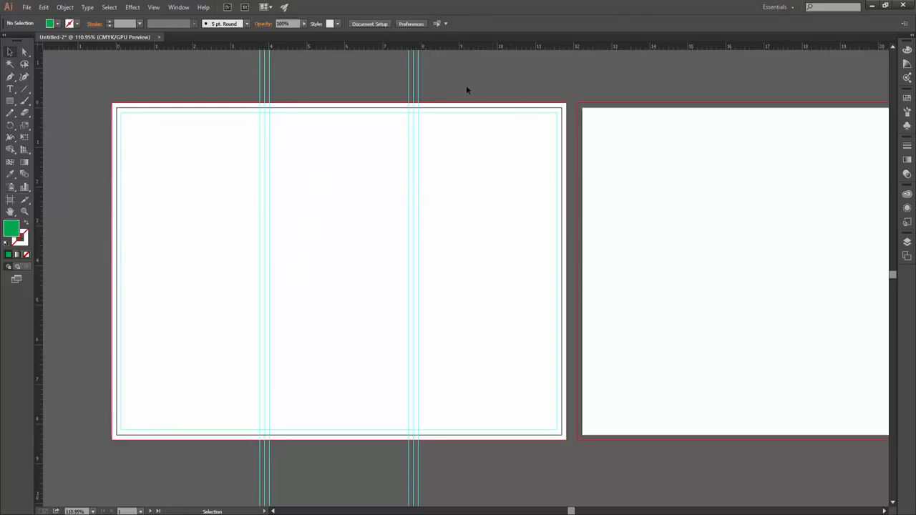
{"action": "scroll", "coordinate": [386, 158], "scroll_direction": "up", "scroll_amount": 1}
{"action": "scroll", "coordinate": [372, 287], "scroll_direction": "down", "scroll_amount": 1}
{"action": "key", "text": "z"}
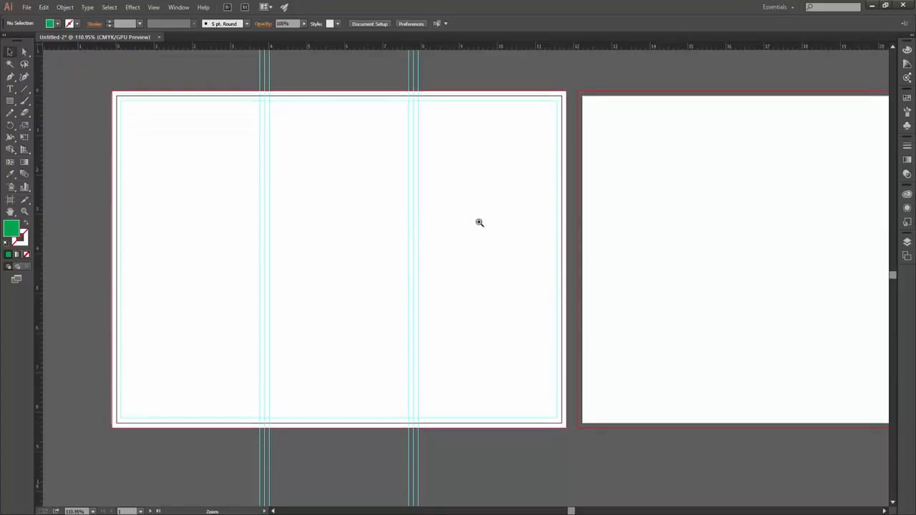
{"action": "left_click", "coordinate": [433, 222], "text": "alt"}
{"action": "key", "text": "v"}
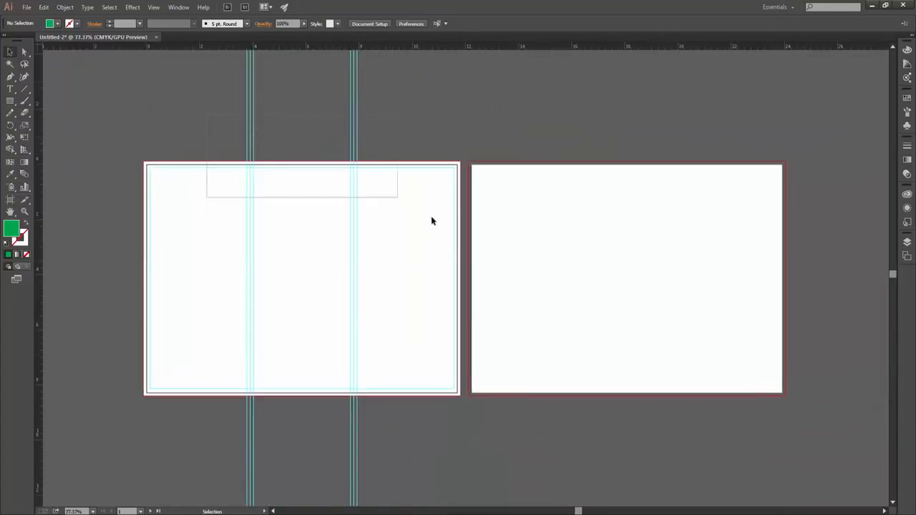
Step: Lock all guides and turn the guide lock off again
{"action": "right_click", "coordinate": [354, 151]}
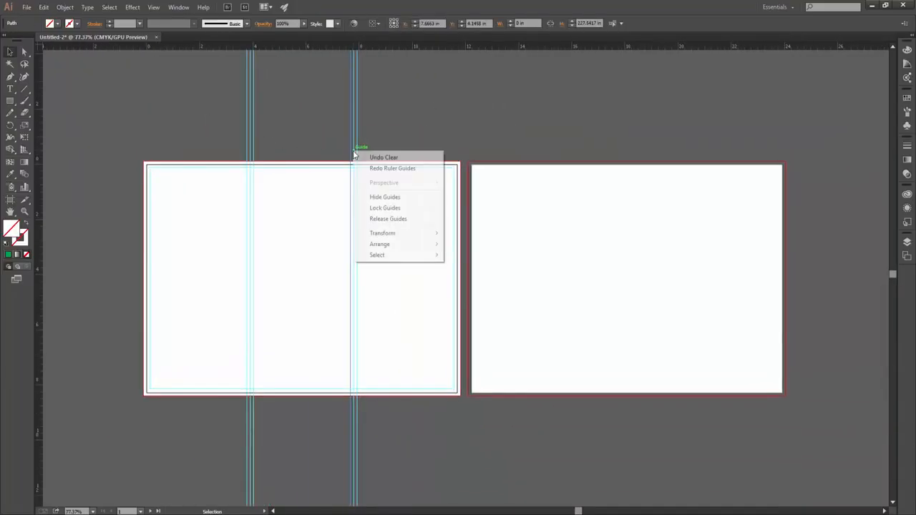
{"action": "left_click", "coordinate": [386, 218]}
{"action": "right_click", "coordinate": [351, 109]}
{"action": "left_click", "coordinate": [378, 153]}
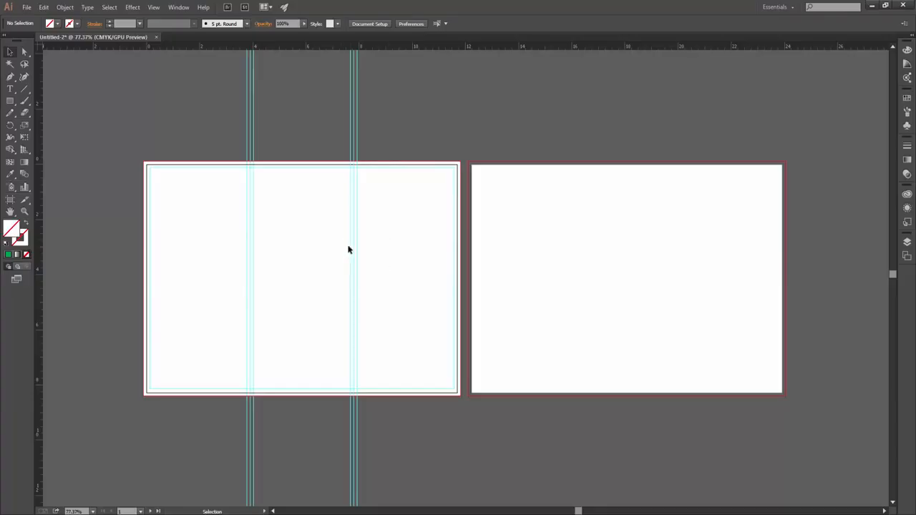
{"action": "scroll", "coordinate": [340, 164], "scroll_direction": "up", "scroll_amount": 4}
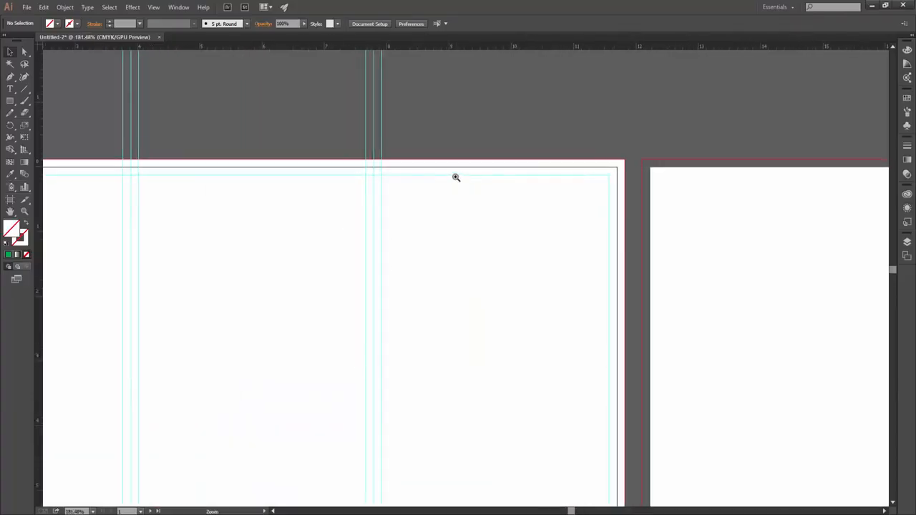
{"action": "right_click", "coordinate": [374, 173]}
{"action": "left_click", "coordinate": [459, 273], "text": "ctrl+alt"}
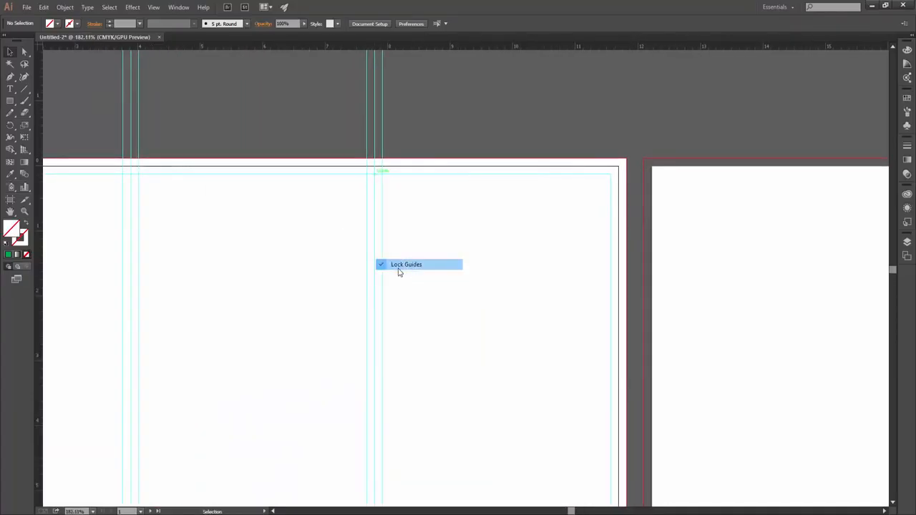
Step: Duplicate the margin rectangle and fold guides of the first artboard onto the second artboard, matching their positions
{"action": "scroll", "coordinate": [460, 274], "scroll_direction": "down", "scroll_amount": 5}
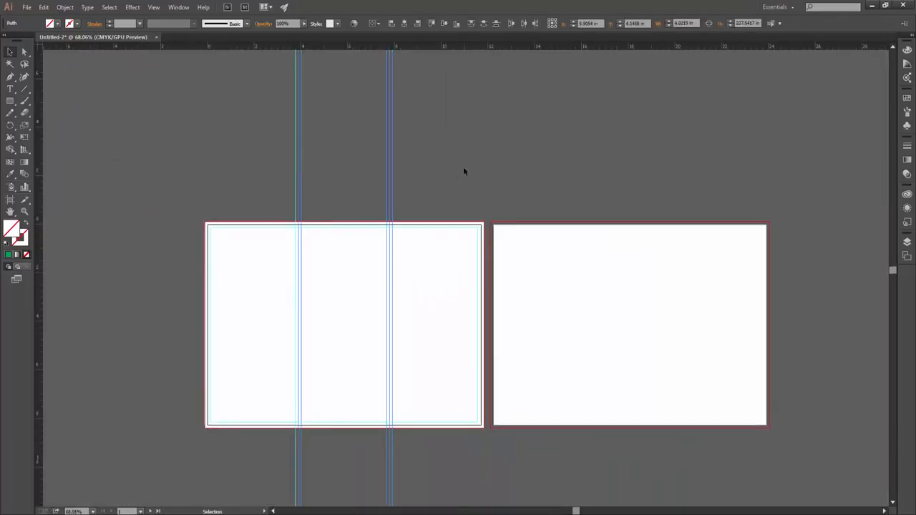
{"action": "left_click", "coordinate": [460, 228]}
{"action": "key", "text": "shift"}
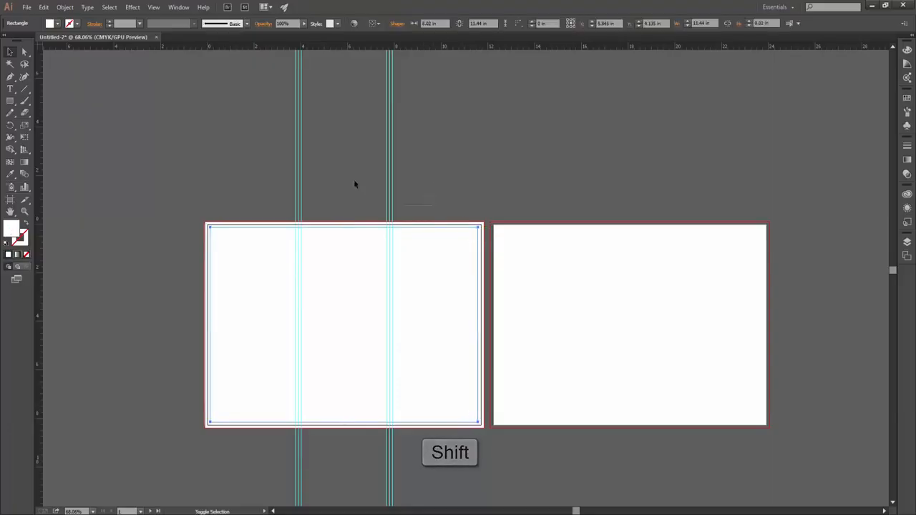
{"action": "key", "text": "ctrl+a"}
{"action": "key", "text": "space"}
{"action": "left_click_drag", "start_coordinate": [475, 274], "coordinate": [392, 248]}
{"action": "left_click_drag", "start_coordinate": [136, 204], "coordinate": [418, 207]}
{"action": "key", "text": "alt"}
{"action": "left_click", "coordinate": [802, 258]}
Step: Lock all guides on both artboards
{"action": "key", "text": "ctrl+a"}
{"action": "right_click", "coordinate": [300, 112]}
{"action": "left_click", "coordinate": [325, 165]}
Step: Draw a rectangle of about 11.94 × 8.52 in covering the second artboard out to its bleed edges
{"action": "key", "text": "z"}
{"action": "left_click", "coordinate": [430, 250]}
{"action": "left_click_drag", "start_coordinate": [646, 284], "coordinate": [221, 204]}
{"action": "key", "text": "m"}
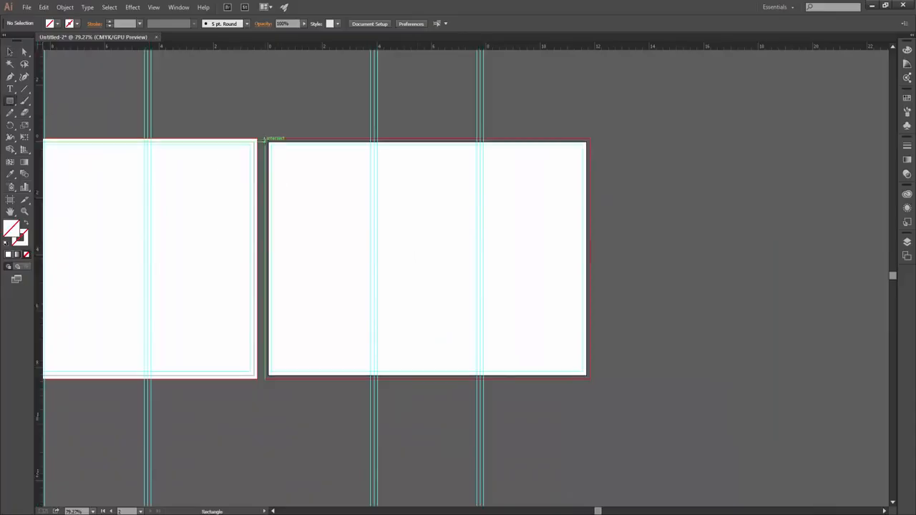
{"action": "left_click_drag", "start_coordinate": [501, 326], "coordinate": [590, 377]}
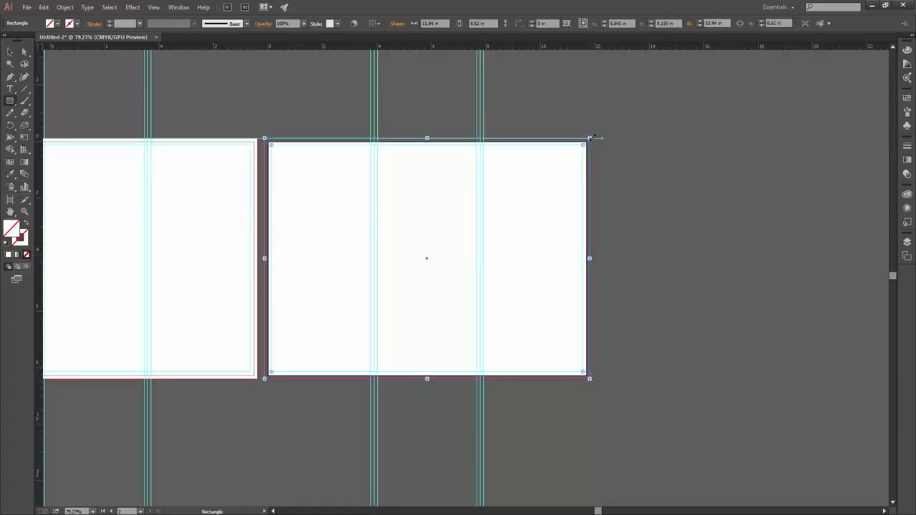
Step: Fill the second artboard's background rectangle with white and deselect it
{"action": "left_click", "coordinate": [51, 26]}
{"action": "left_click", "coordinate": [19, 40]}
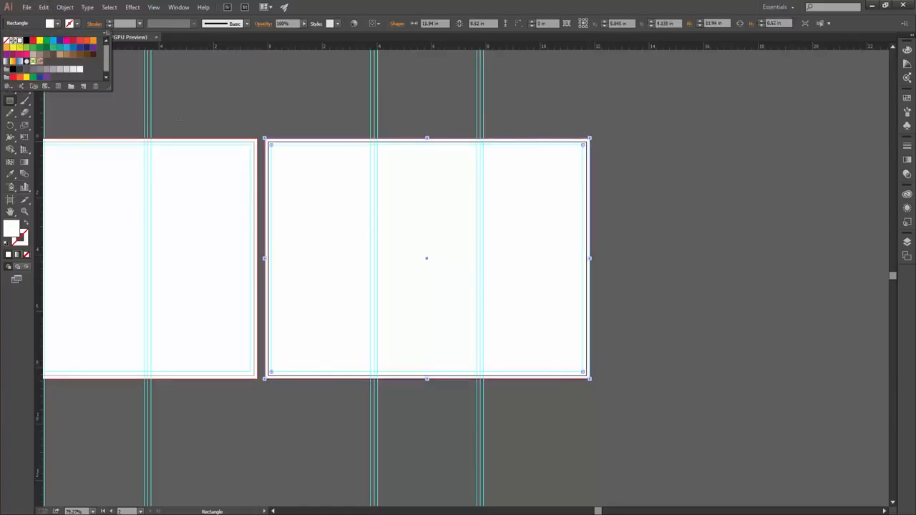
{"action": "key", "text": "v"}
{"action": "left_click", "coordinate": [666, 311]}
{"action": "left_click", "coordinate": [599, 385]}
{"action": "left_click", "coordinate": [598, 397]}
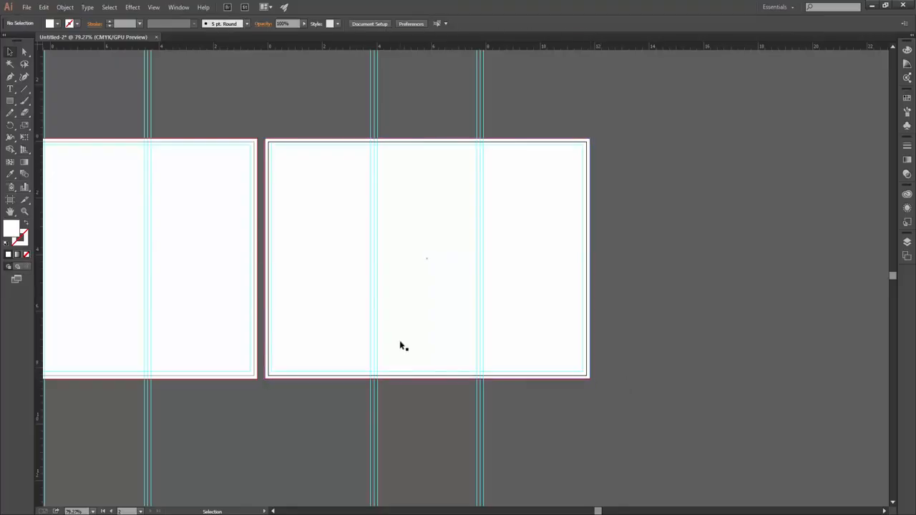
Step: Lock the white background rectangle on the second artboard
{"action": "left_click", "coordinate": [431, 327]}
{"action": "left_click", "coordinate": [66, 7]}
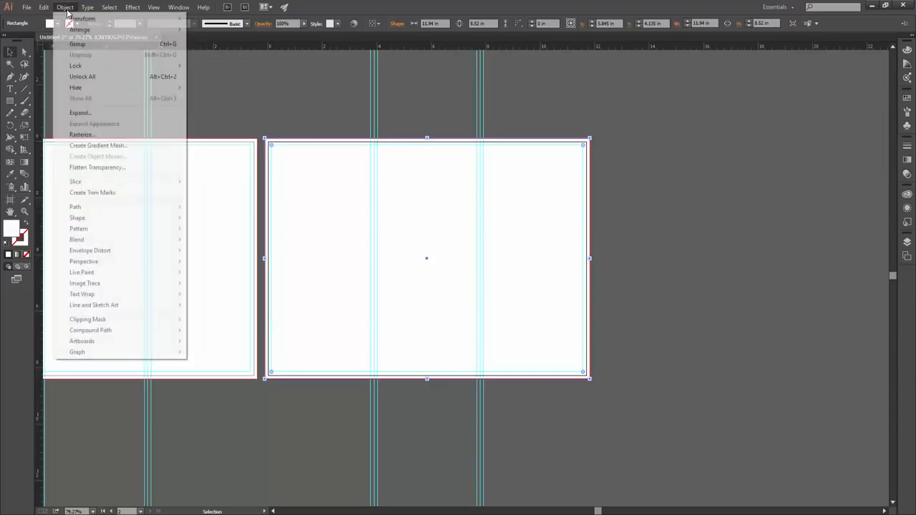
{"action": "mouse_move", "coordinate": [96, 65]}
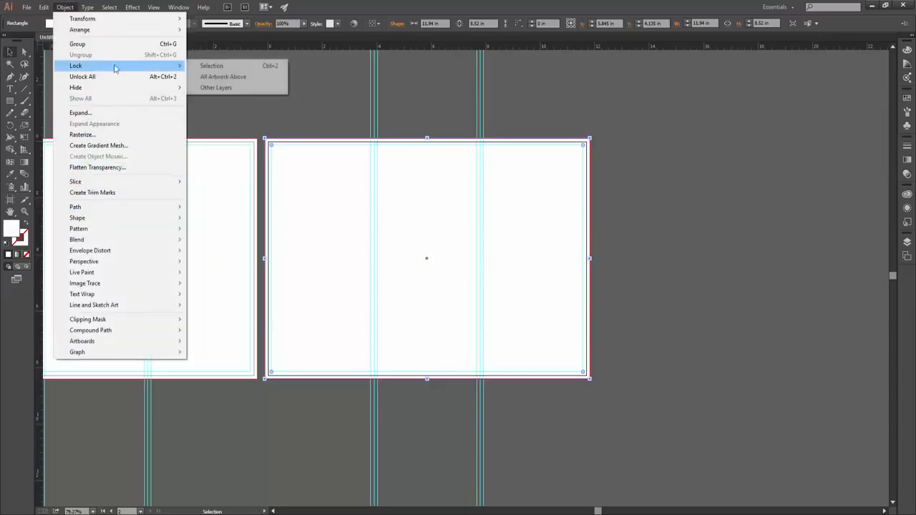
{"action": "left_click", "coordinate": [204, 66]}
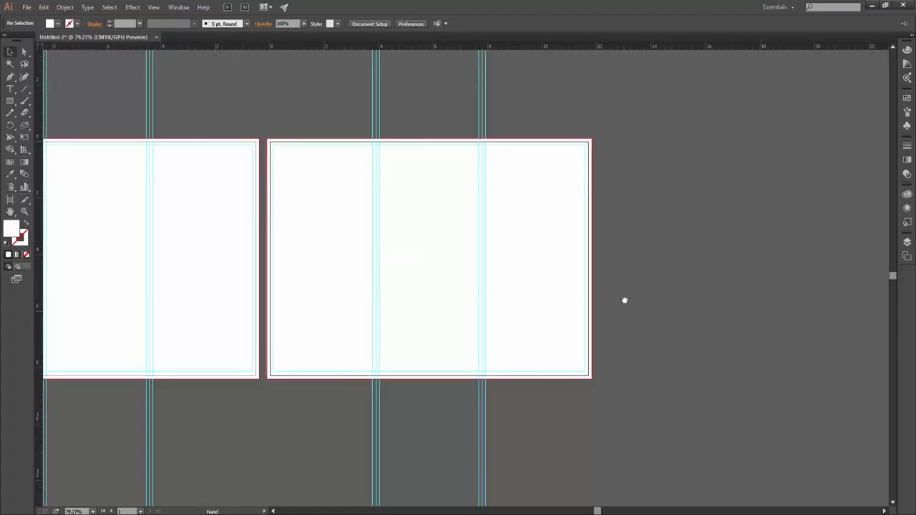
{"action": "scroll", "coordinate": [623, 300], "scroll_direction": "down", "scroll_amount": 3}
{"action": "scroll", "coordinate": [485, 300], "scroll_direction": "up", "scroll_amount": 3}
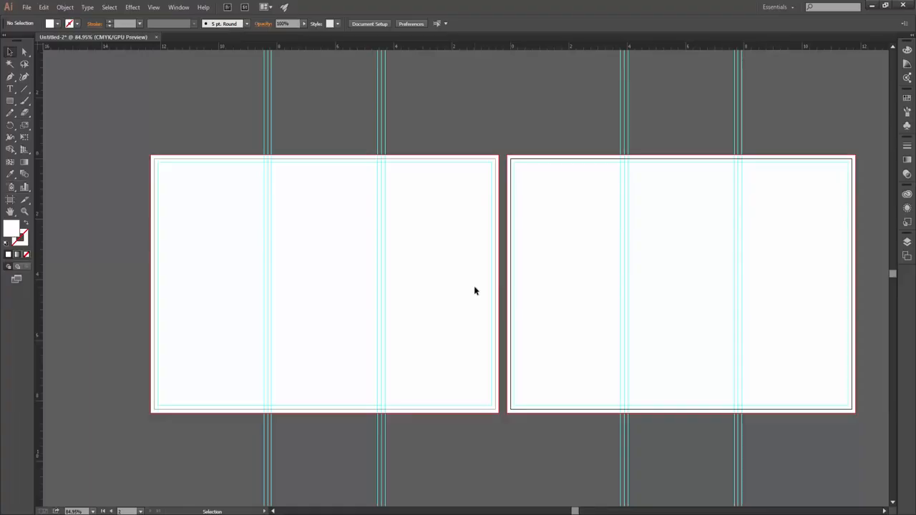
{"action": "scroll", "coordinate": [342, 196], "scroll_direction": "up", "scroll_amount": 2}
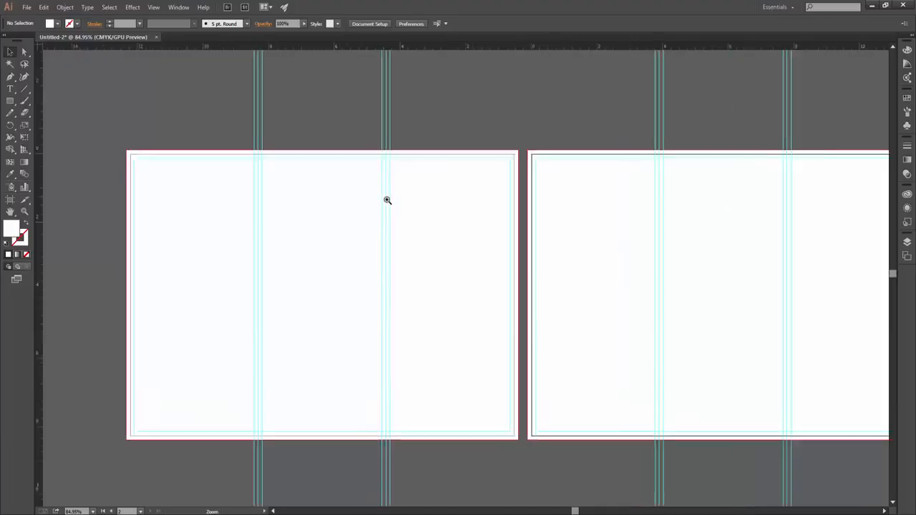
{"action": "scroll", "coordinate": [440, 228], "scroll_direction": "down", "scroll_amount": 2}
{"action": "left_click_drag", "start_coordinate": [427, 264], "coordinate": [379, 262]}
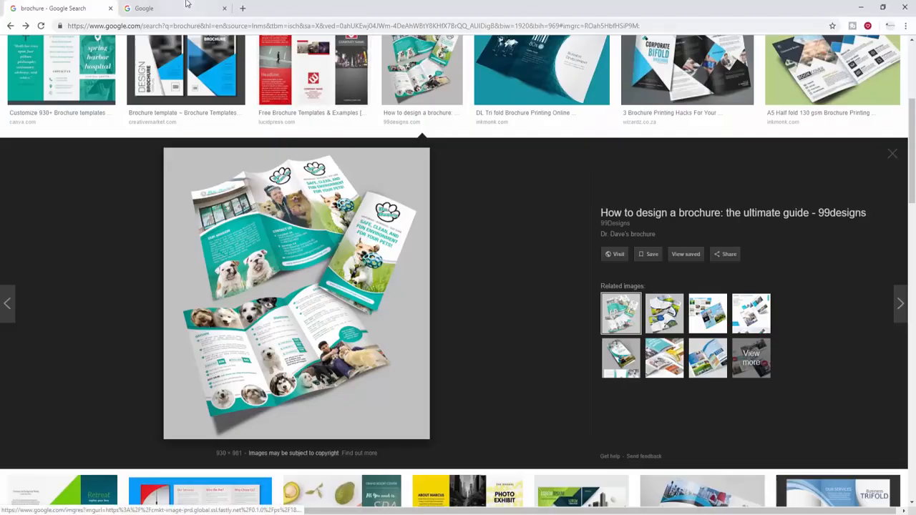
Step: Switch to the web browser, search Google for uprinting and open the UPrinting website
{"action": "left_click", "coordinate": [188, 6]}
{"action": "left_click", "coordinate": [361, 204]}
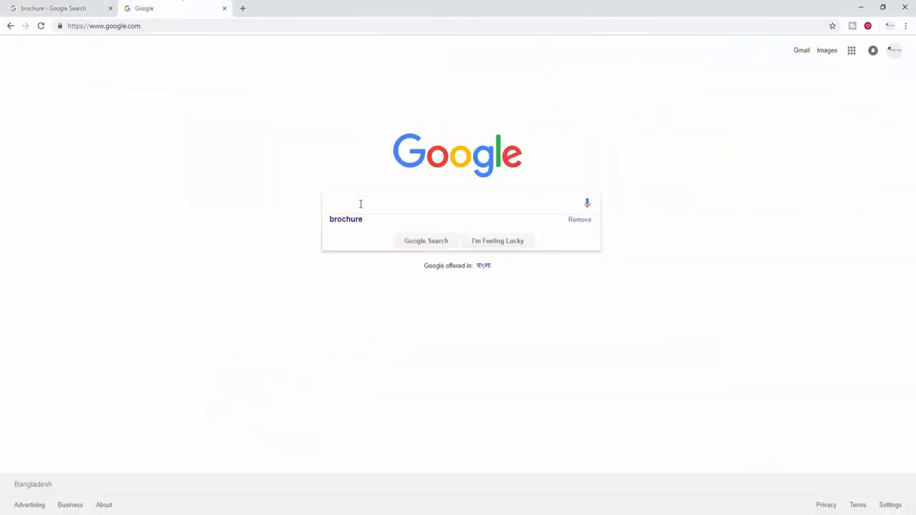
{"action": "type", "text": "upprin"}
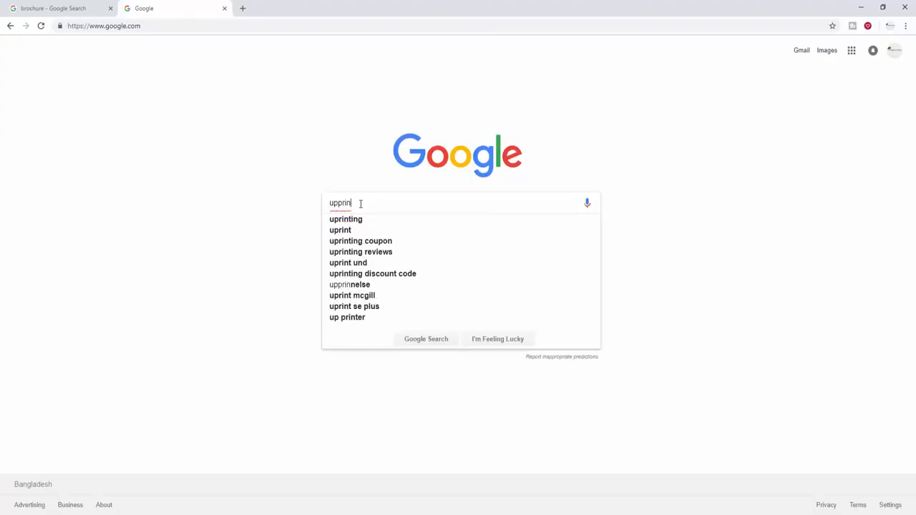
{"action": "left_click", "coordinate": [350, 220]}
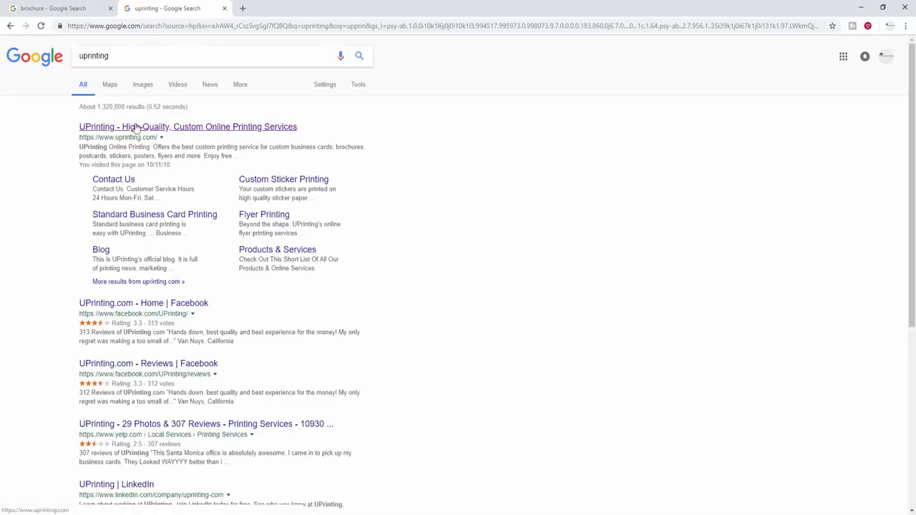
{"action": "left_click", "coordinate": [161, 129]}
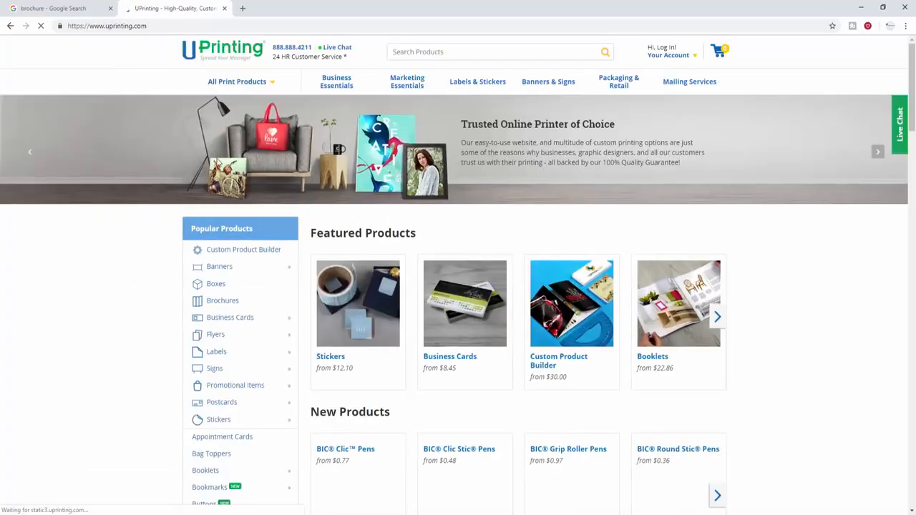
Step: Open the Brochures product page from UPrinting's popular products
{"action": "scroll", "coordinate": [215, 214], "scroll_direction": "down", "scroll_amount": 1}
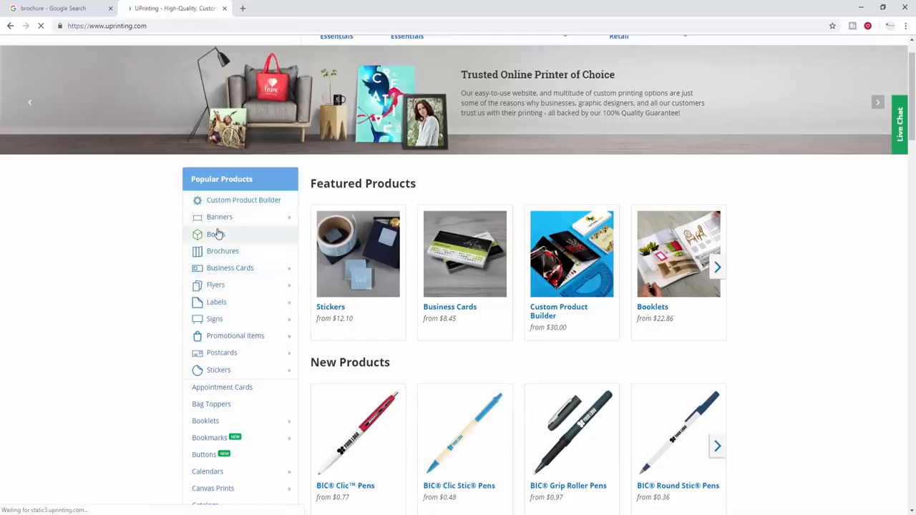
{"action": "scroll", "coordinate": [153, 274], "scroll_direction": "down", "scroll_amount": 1}
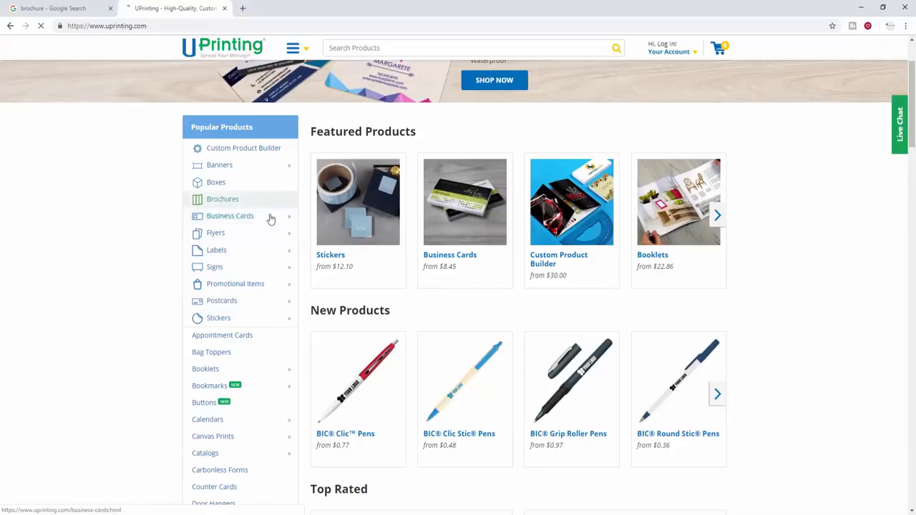
{"action": "left_click", "coordinate": [221, 199]}
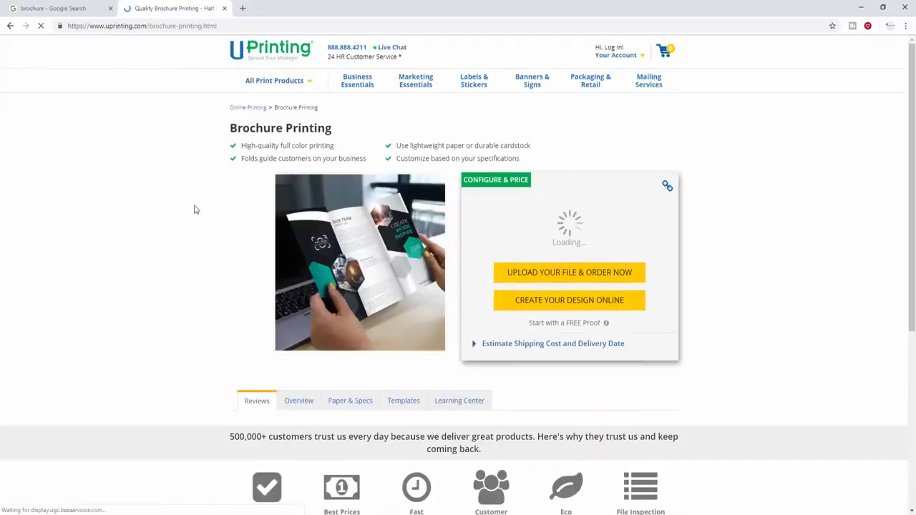
Step: Show the free downloadable templates on the Brochure Printing page
{"action": "scroll", "coordinate": [194, 210], "scroll_direction": "down", "scroll_amount": 3}
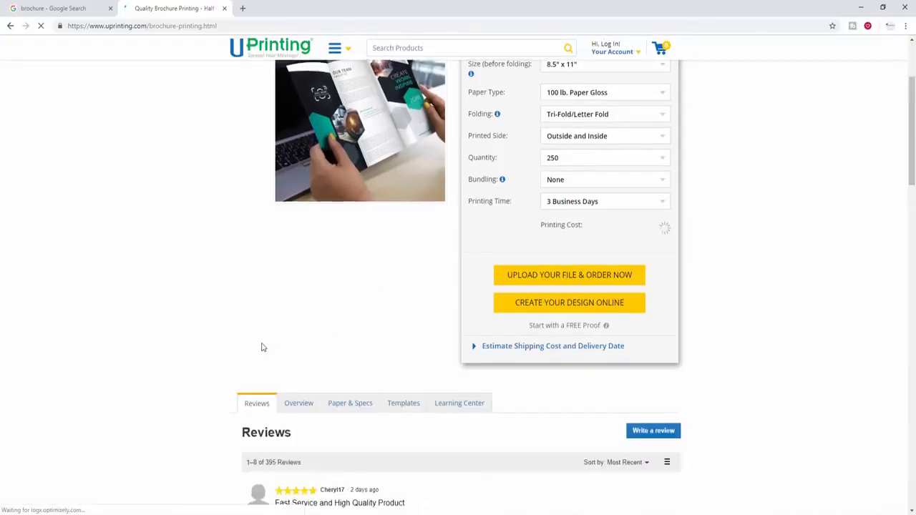
{"action": "scroll", "coordinate": [262, 343], "scroll_direction": "down", "scroll_amount": 3}
{"action": "left_click", "coordinate": [405, 249]}
{"action": "scroll", "coordinate": [469, 276], "scroll_direction": "down", "scroll_amount": 2}
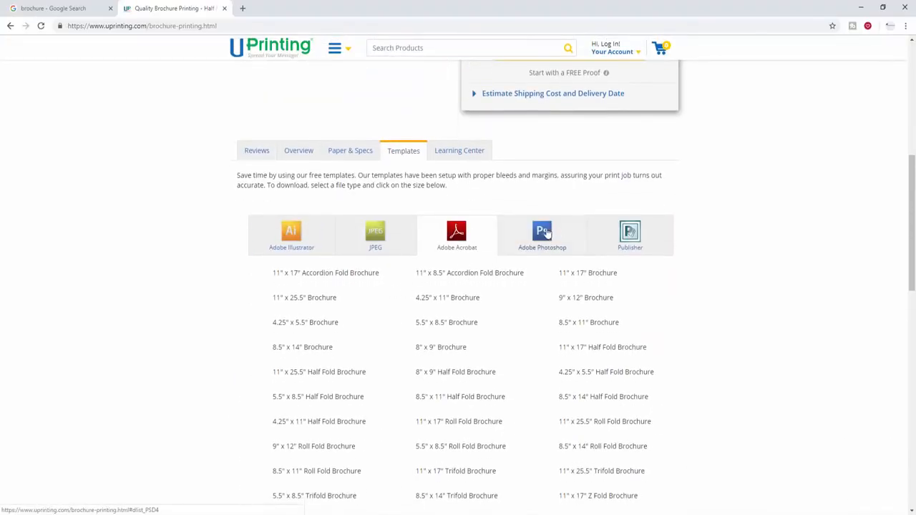
Step: Look through the brochure templates offered for Adobe Photoshop, JPEG and Publisher
{"action": "left_click", "coordinate": [551, 243]}
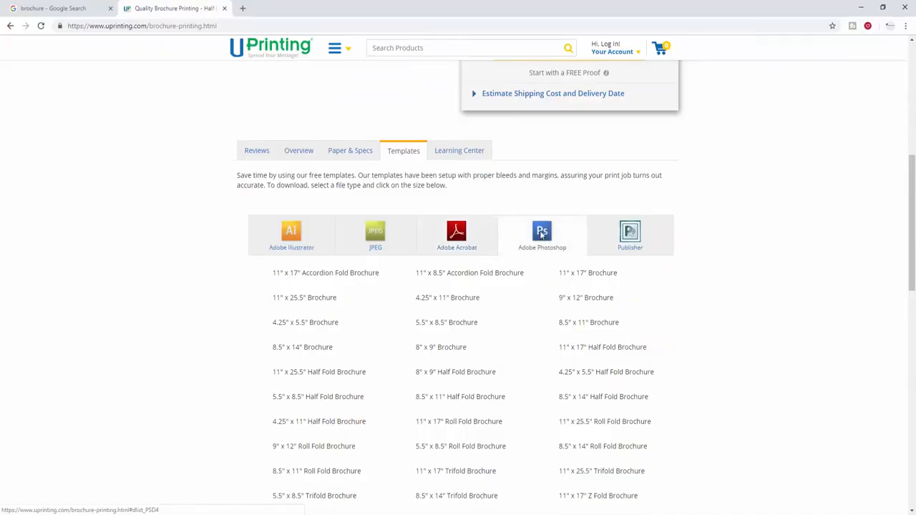
{"action": "left_click", "coordinate": [376, 237]}
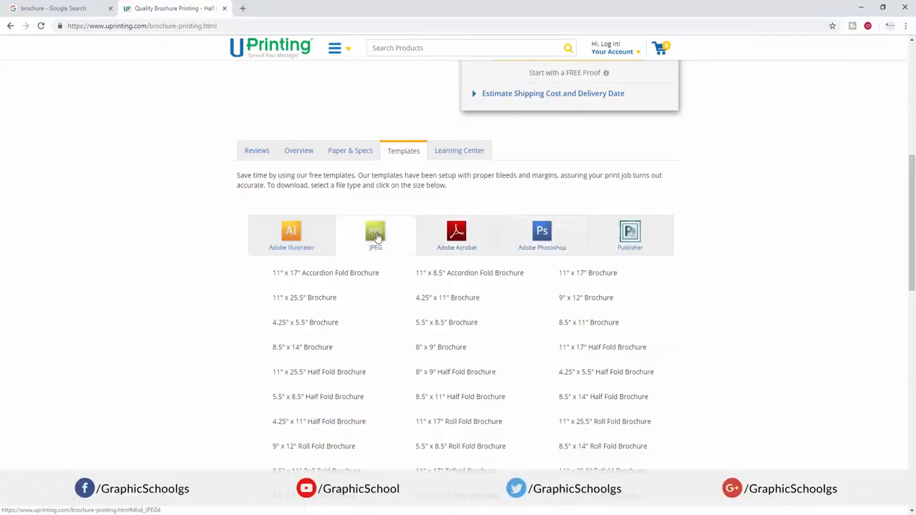
{"action": "left_click", "coordinate": [628, 240]}
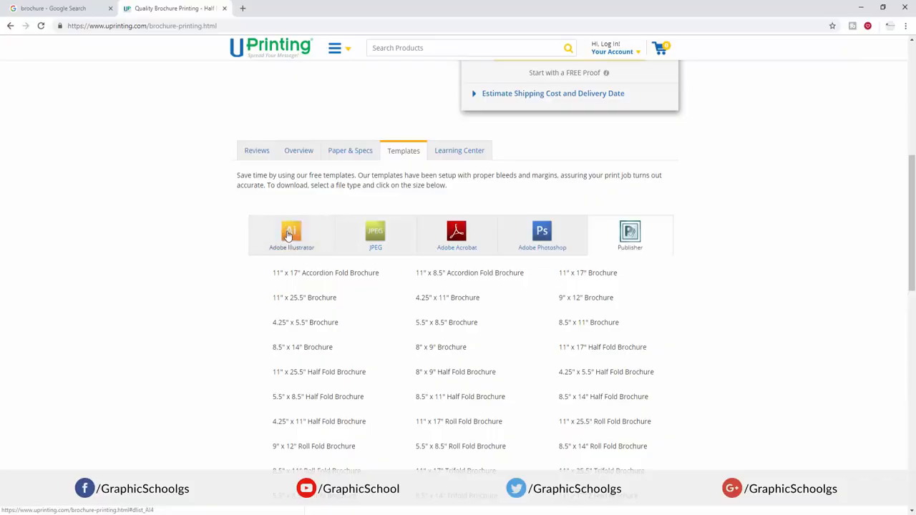
Step: Download the 8.5" x 11" Trifold Brochure template in Adobe Illustrator format
{"action": "left_click", "coordinate": [289, 235]}
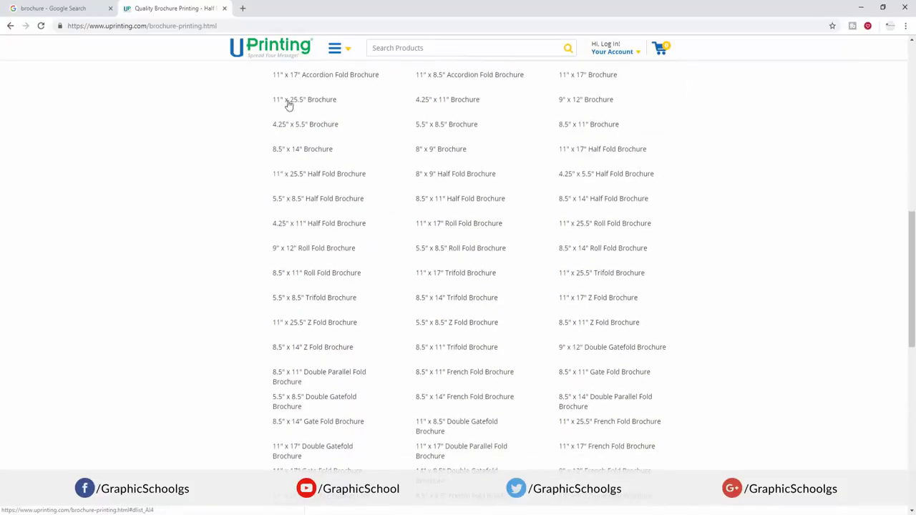
{"action": "scroll", "coordinate": [325, 286], "scroll_direction": "down", "scroll_amount": 2}
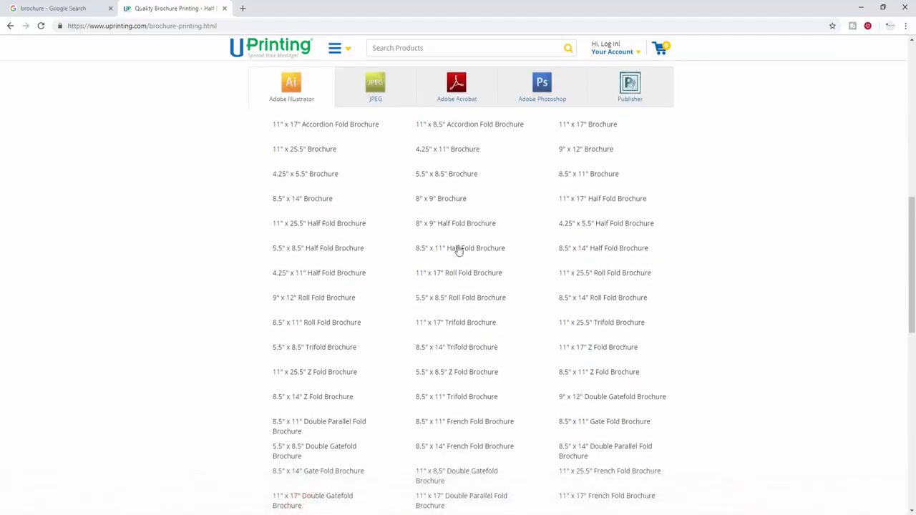
{"action": "scroll", "coordinate": [476, 249], "scroll_direction": "down", "scroll_amount": 1}
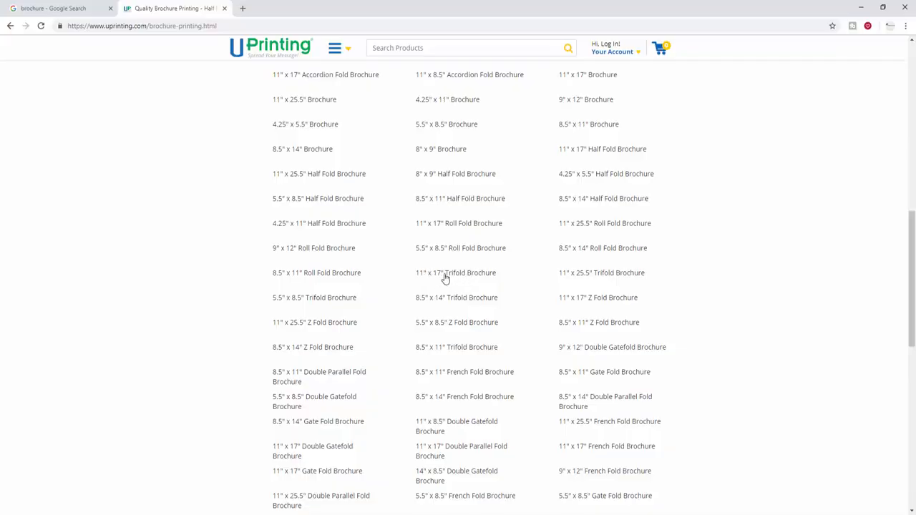
{"action": "left_click", "coordinate": [466, 350]}
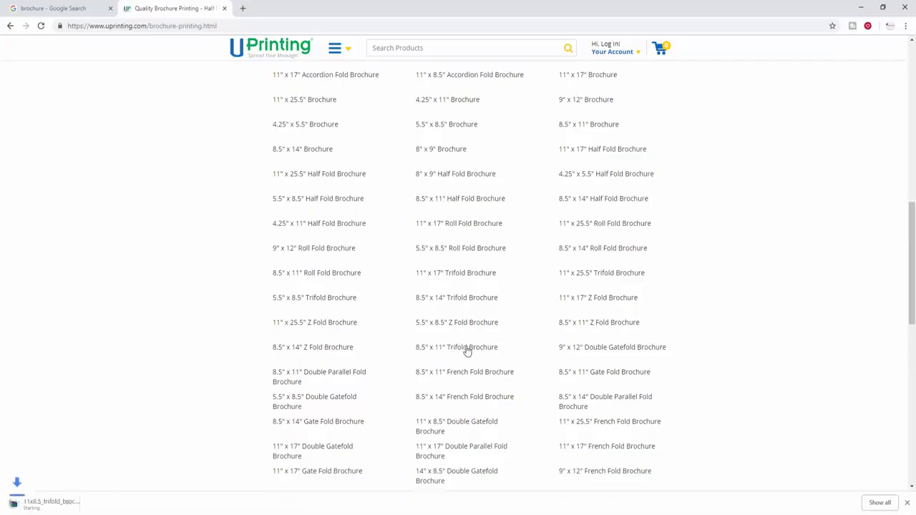
Step: Compare the fold types in UPrinting's template list with the fold options illustration from the "brochure type" image search
{"action": "scroll", "coordinate": [251, 333], "scroll_direction": "up", "scroll_amount": 2}
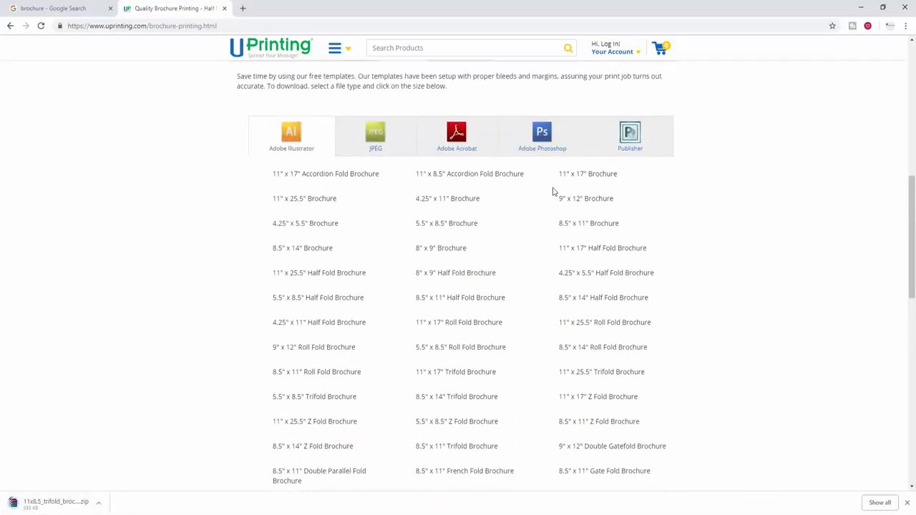
{"action": "scroll", "coordinate": [565, 266], "scroll_direction": "down", "scroll_amount": 2}
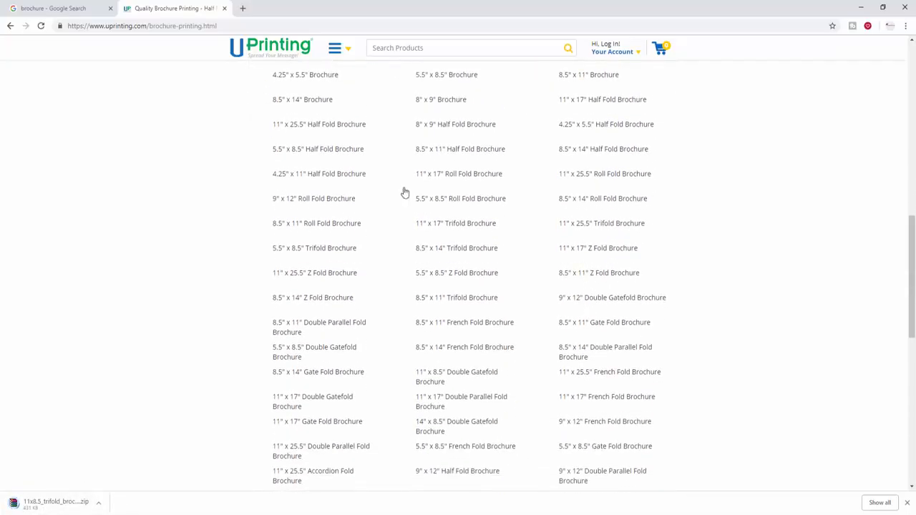
{"action": "left_click", "coordinate": [72, 7]}
{"action": "left_click", "coordinate": [25, 26]}
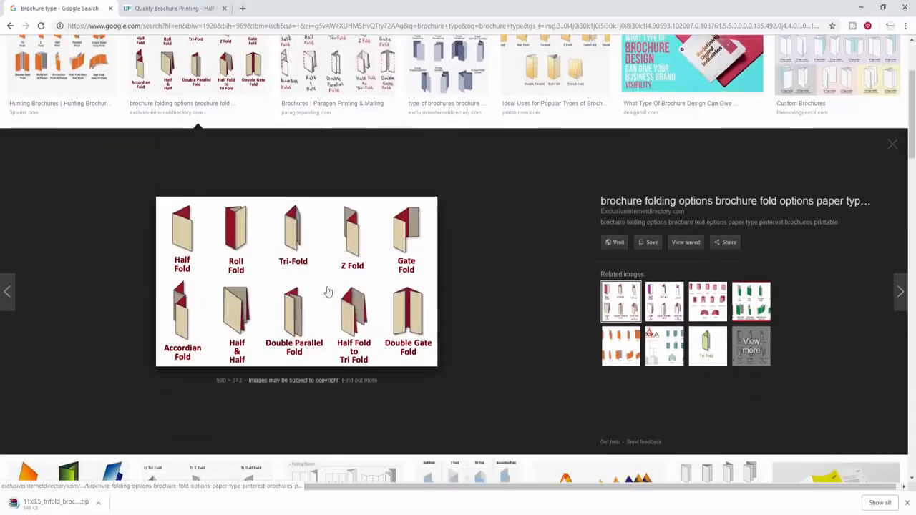
{"action": "left_click", "coordinate": [191, 7]}
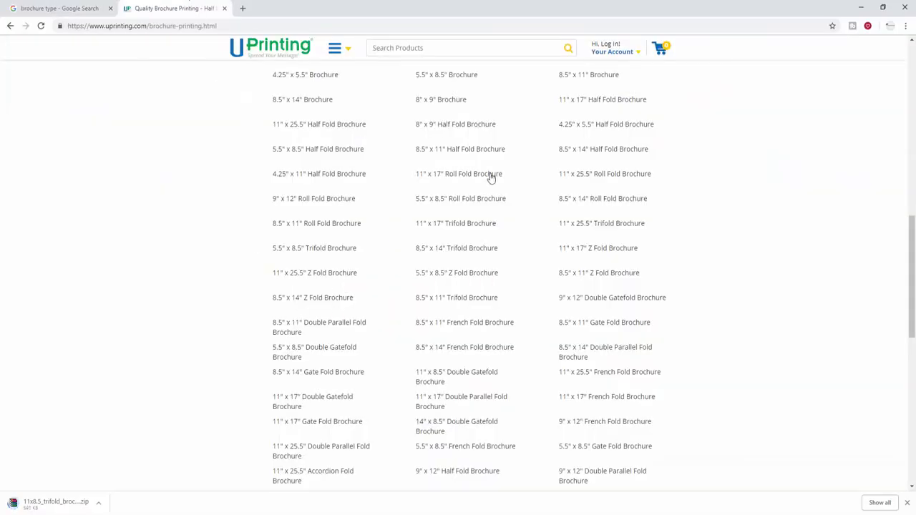
{"action": "left_click", "coordinate": [72, 7]}
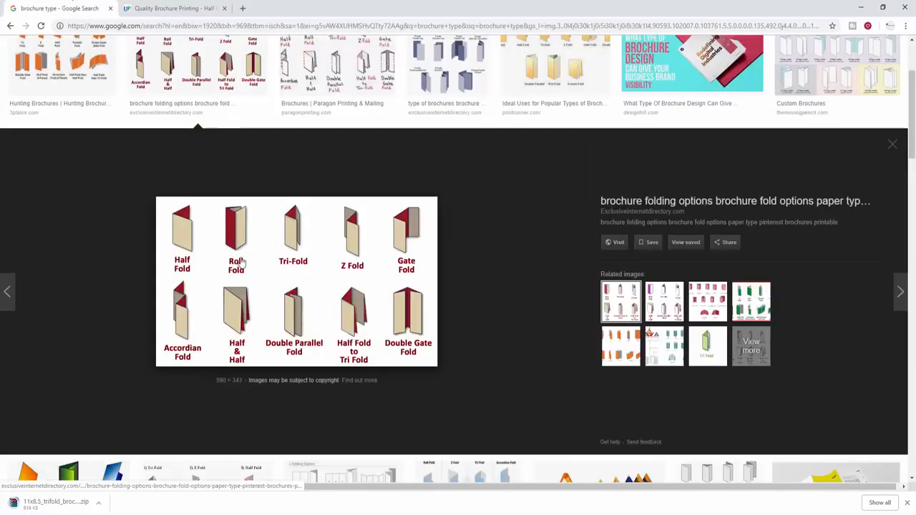
{"action": "left_click", "coordinate": [185, 7]}
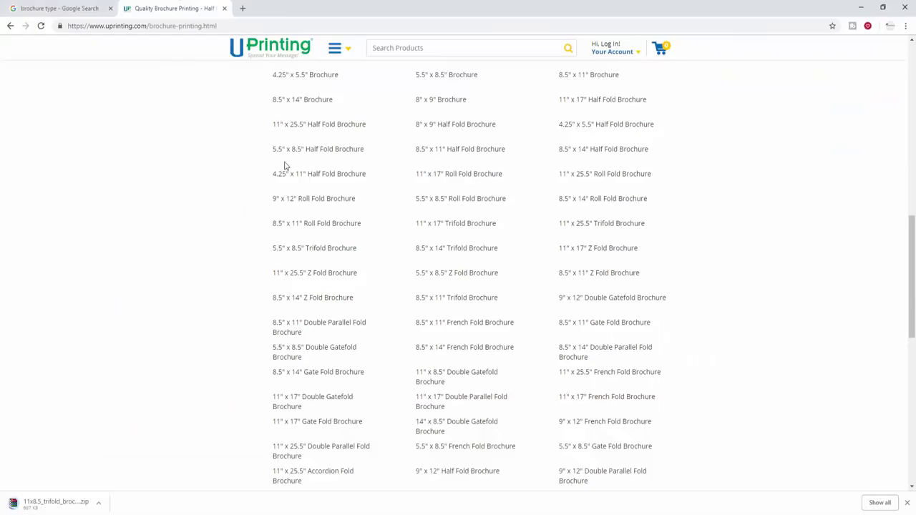
{"action": "scroll", "coordinate": [353, 180], "scroll_direction": "up", "scroll_amount": 2}
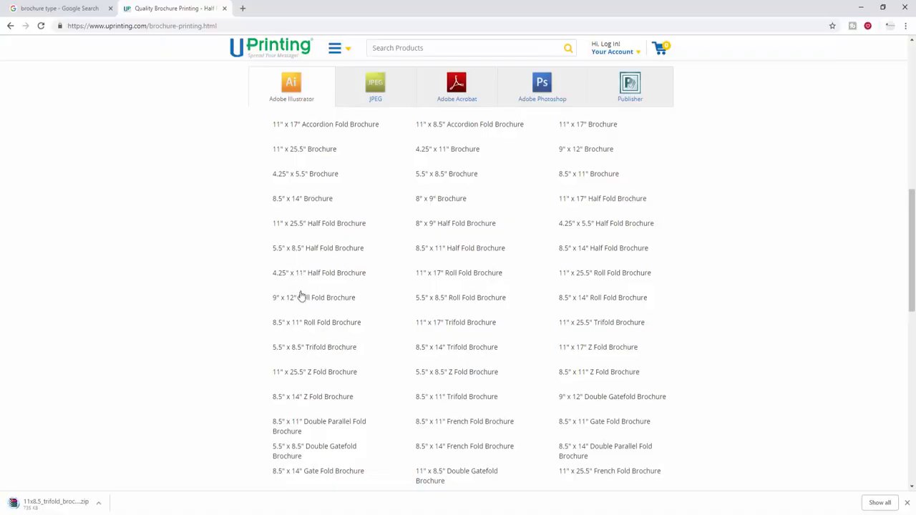
{"action": "left_click", "coordinate": [110, 5]}
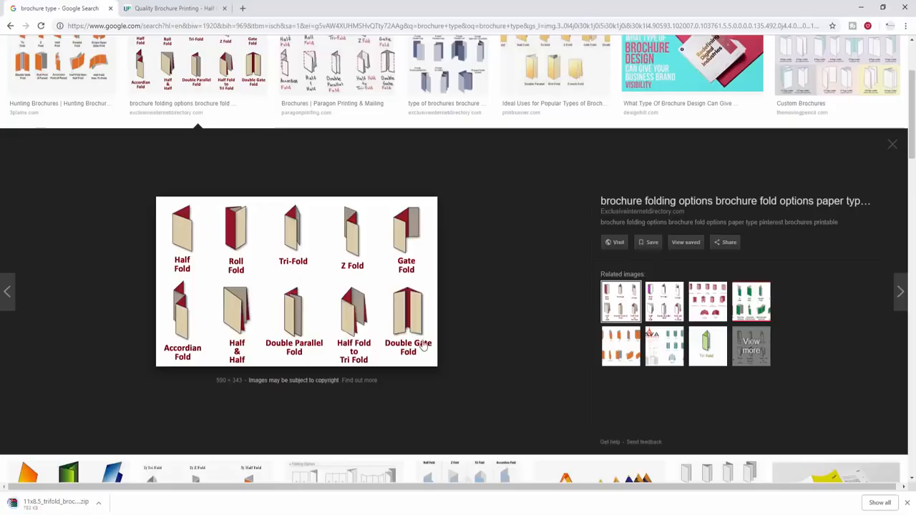
{"action": "left_click", "coordinate": [166, 7]}
{"action": "scroll", "coordinate": [503, 225], "scroll_direction": "down", "scroll_amount": 1}
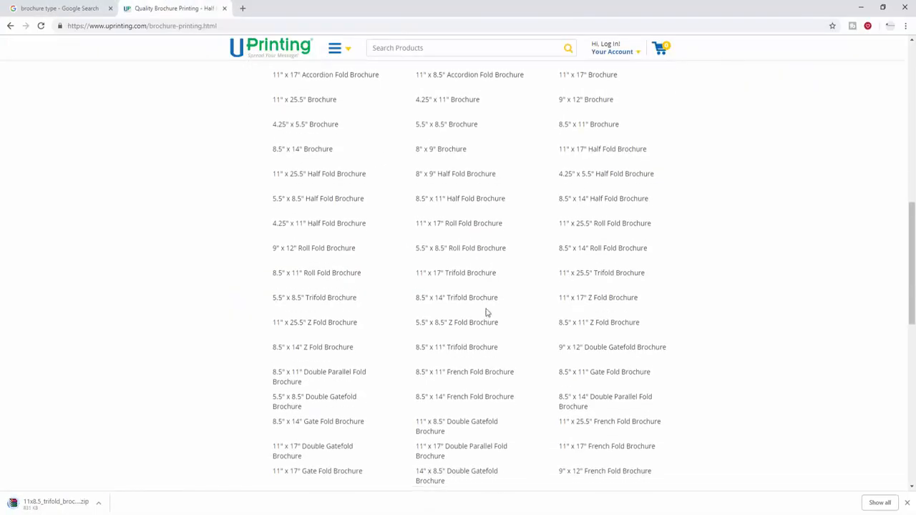
{"action": "scroll", "coordinate": [498, 314], "scroll_direction": "down", "scroll_amount": 1}
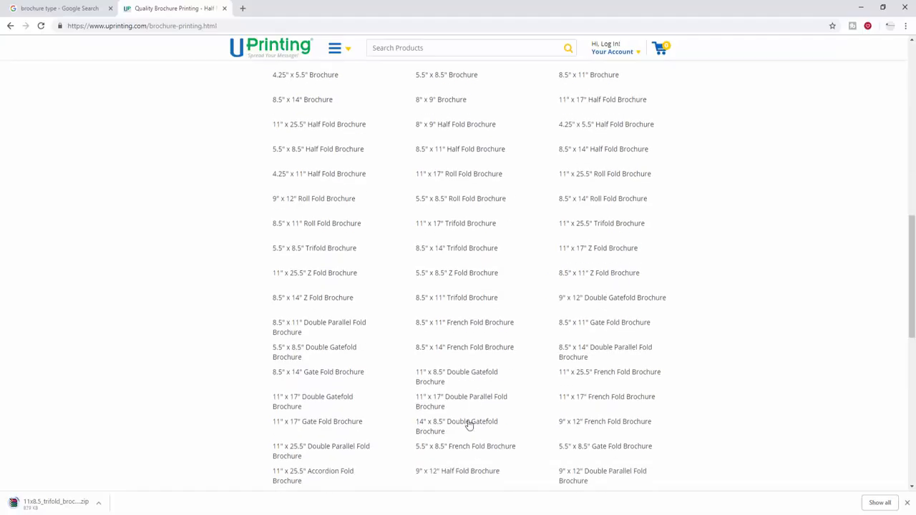
{"action": "scroll", "coordinate": [307, 469], "scroll_direction": "down", "scroll_amount": 2}
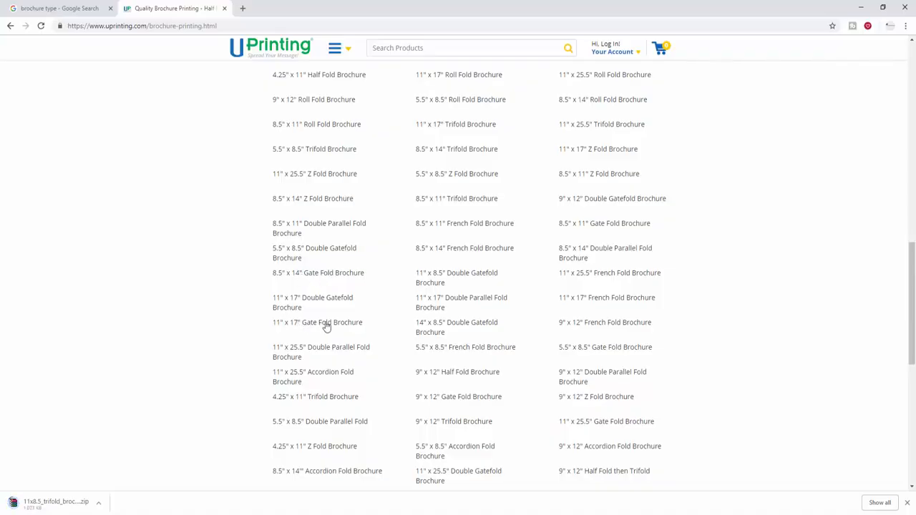
{"action": "left_click", "coordinate": [70, 8]}
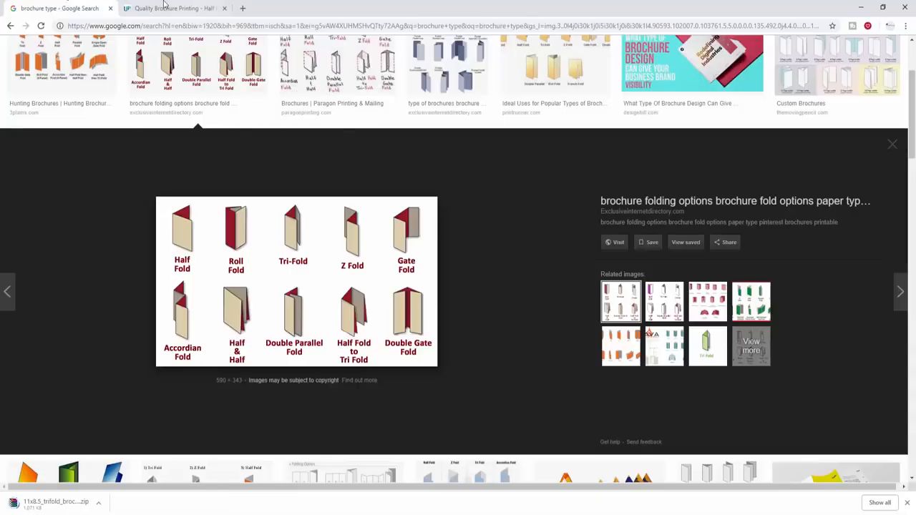
{"action": "left_click", "coordinate": [168, 6]}
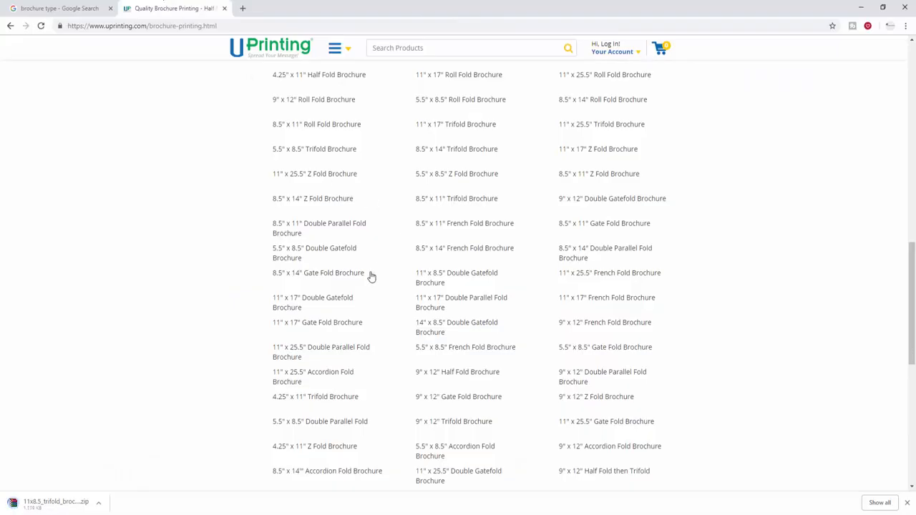
Step: Look through the sizes and folds of the brochure templates offered for Adobe Illustrator
{"action": "scroll", "coordinate": [370, 276], "scroll_direction": "up", "scroll_amount": 1}
{"action": "scroll", "coordinate": [371, 276], "scroll_direction": "up", "scroll_amount": 4}
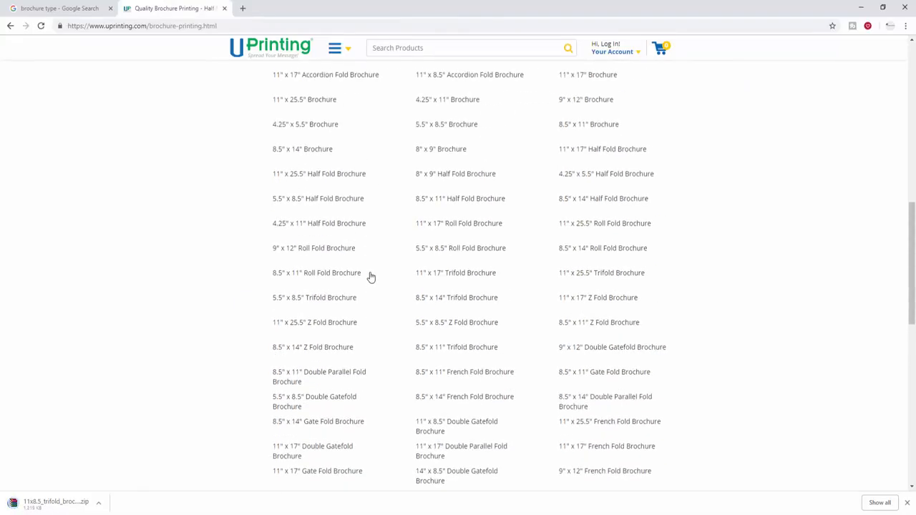
{"action": "scroll", "coordinate": [344, 258], "scroll_direction": "up", "scroll_amount": 1}
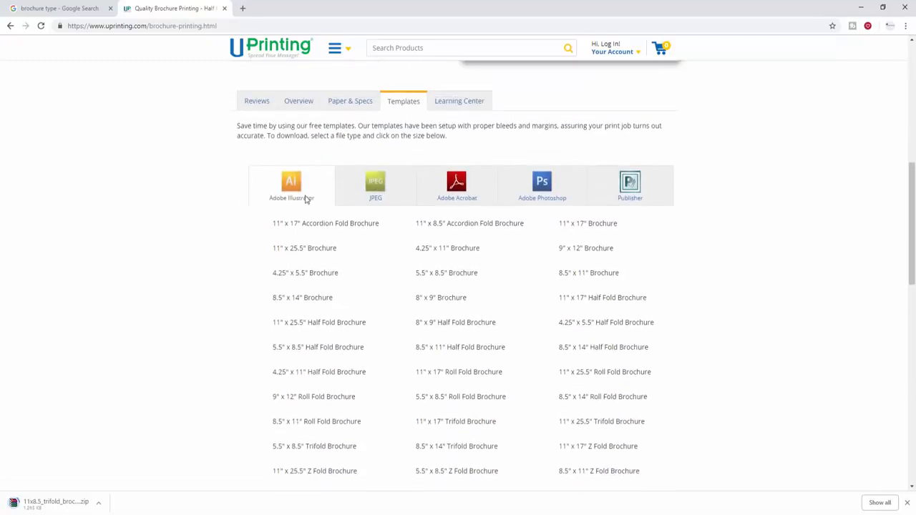
{"action": "scroll", "coordinate": [317, 296], "scroll_direction": "down", "scroll_amount": 2}
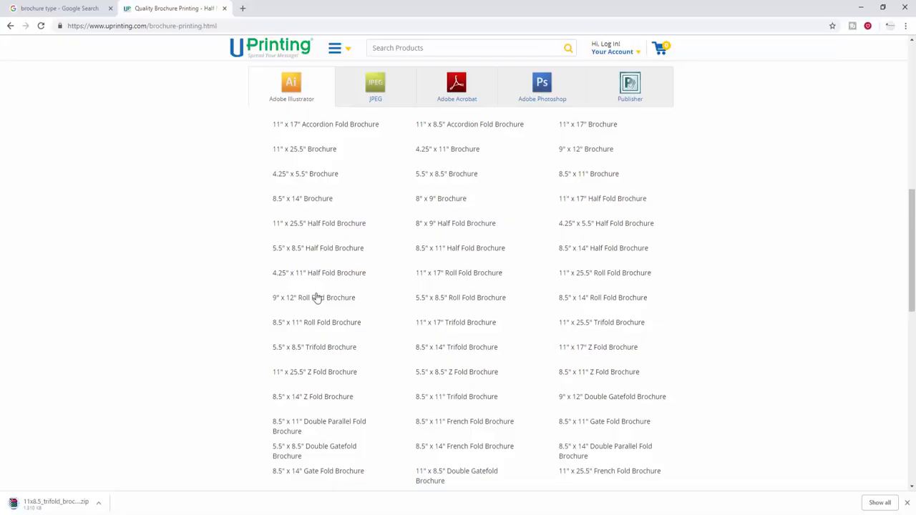
{"action": "scroll", "coordinate": [570, 266], "scroll_direction": "down", "scroll_amount": 3}
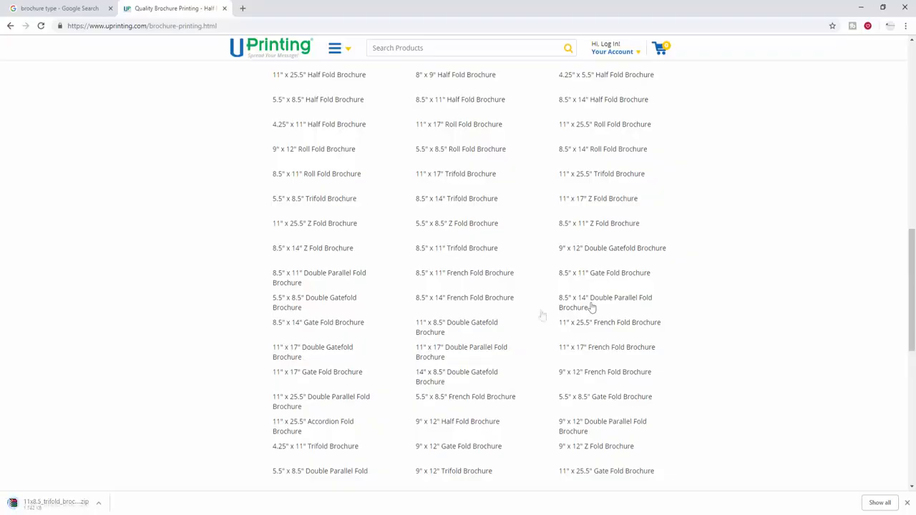
Step: Locate the downloaded 11x8.5_trifold_brochure_1309 archive in the Downloads folder and extract it there
{"action": "left_click", "coordinate": [886, 502]}
{"action": "left_click", "coordinate": [361, 145]}
{"action": "right_click", "coordinate": [365, 83]}
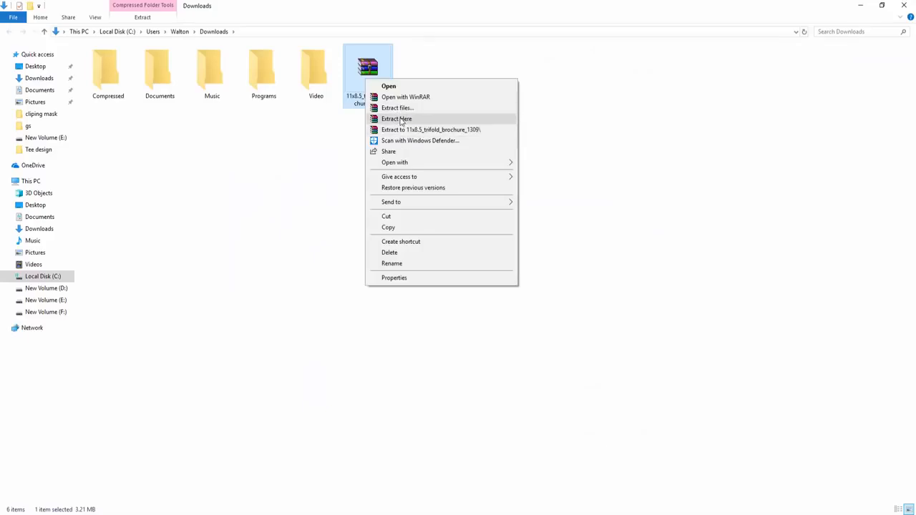
{"action": "left_click", "coordinate": [397, 119]}
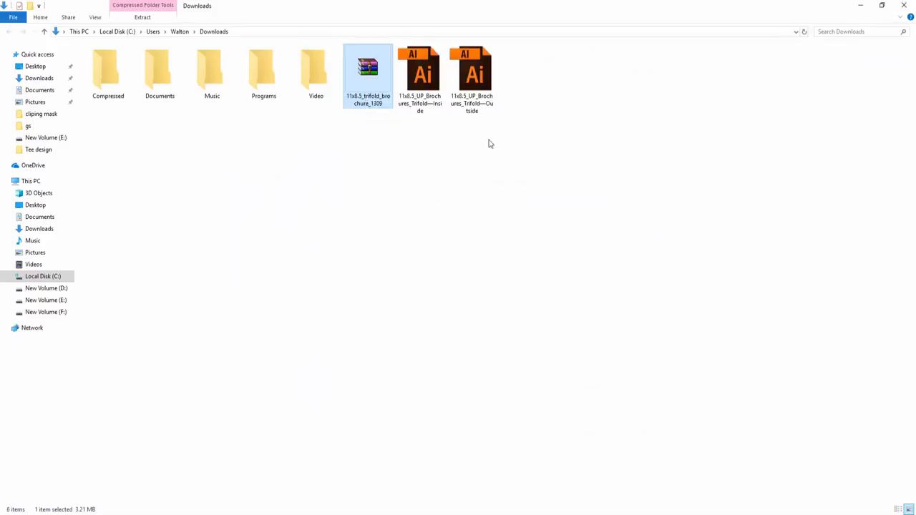
Step: Open the extracted trifold Inside and Outside template files in Illustrator
{"action": "left_click", "coordinate": [442, 114]}
{"action": "left_click", "coordinate": [428, 88]}
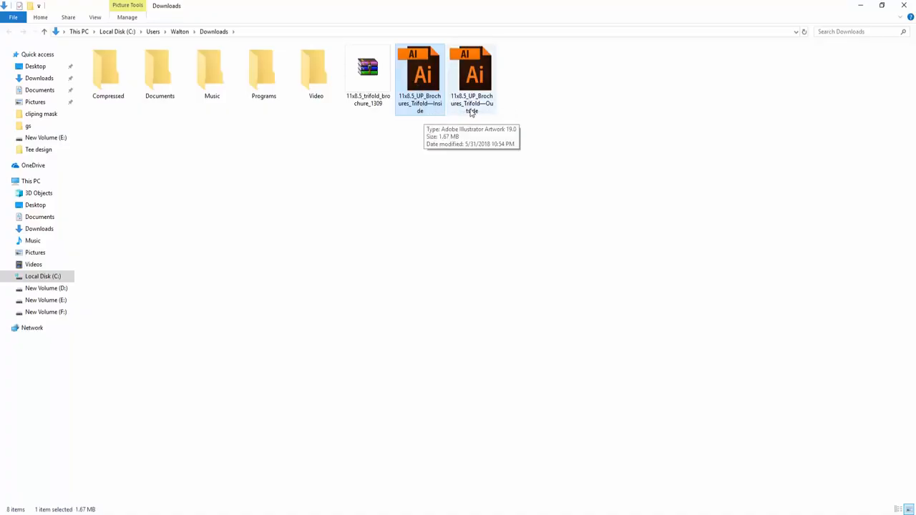
{"action": "left_click_drag", "start_coordinate": [505, 178], "coordinate": [350, 429]}
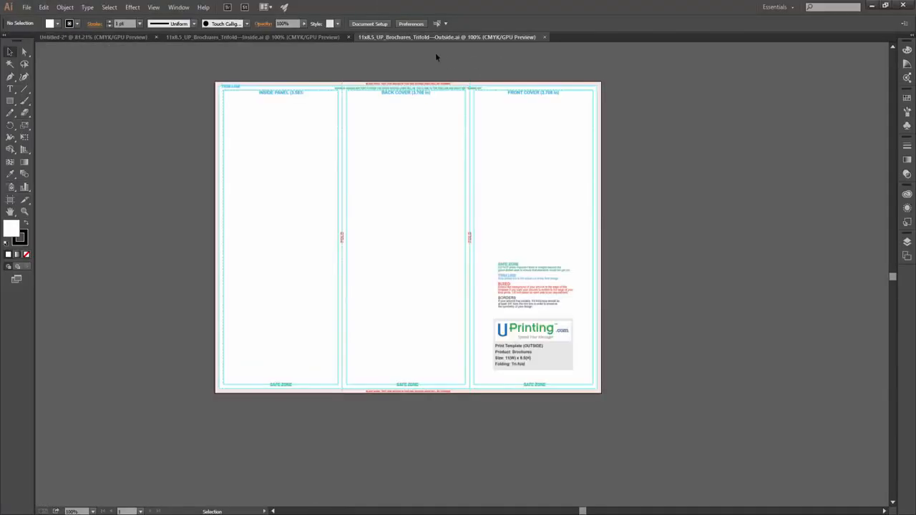
Step: Unlock and select the TEMPLATE layer in the Outside file, hiding and reshowing it to check the guides
{"action": "left_click_drag", "start_coordinate": [420, 141], "coordinate": [486, 141]}
{"action": "left_click_drag", "start_coordinate": [380, 141], "coordinate": [376, 199]}
{"action": "left_click_drag", "start_coordinate": [686, 252], "coordinate": [597, 177]}
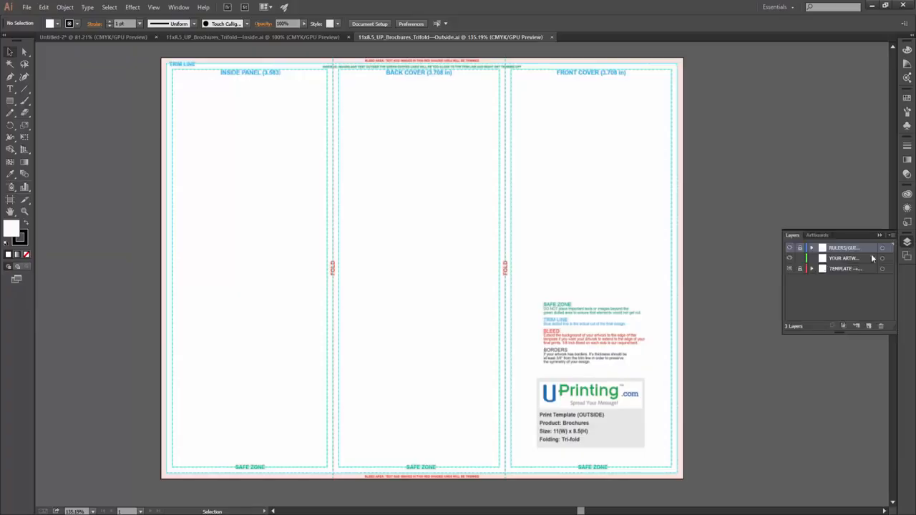
{"action": "left_click", "coordinate": [790, 268]}
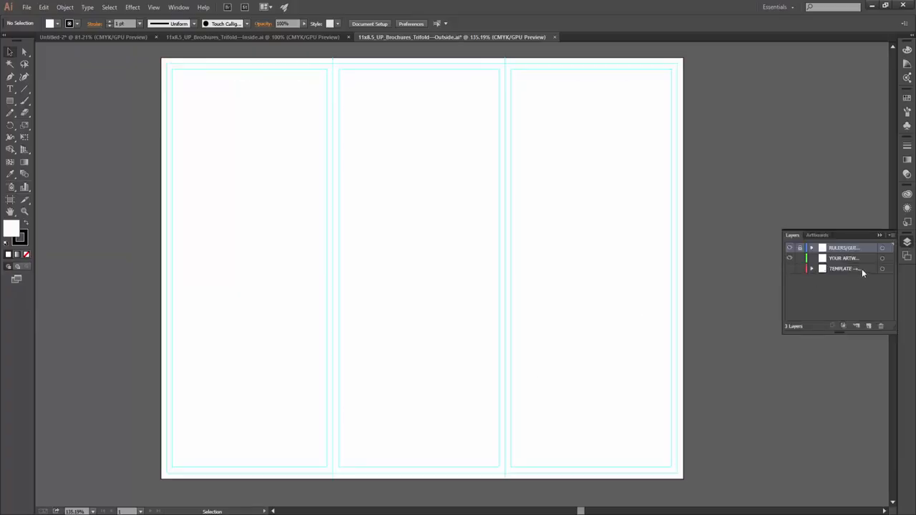
{"action": "left_click", "coordinate": [862, 269]}
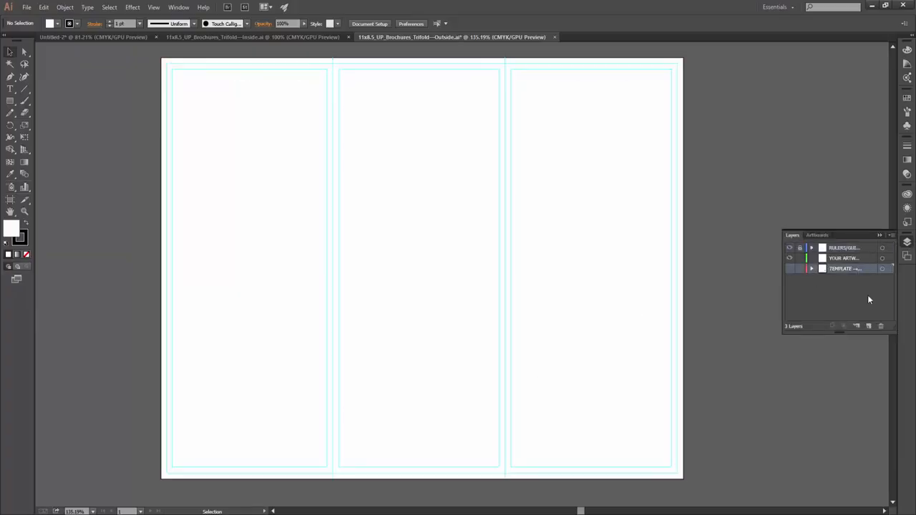
{"action": "left_click", "coordinate": [790, 268]}
Step: Examine the bleed, trim line, fold and safe zone markings and the panel labels on the outside template
{"action": "key", "text": "z"}
{"action": "left_click", "coordinate": [477, 100]}
{"action": "left_click", "coordinate": [476, 100]}
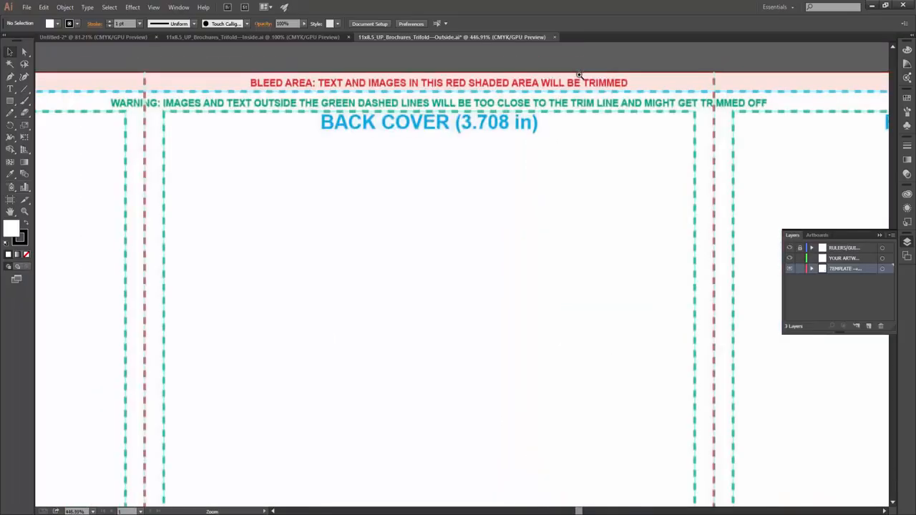
{"action": "left_click", "coordinate": [473, 172], "text": "alt"}
{"action": "key", "text": "v"}
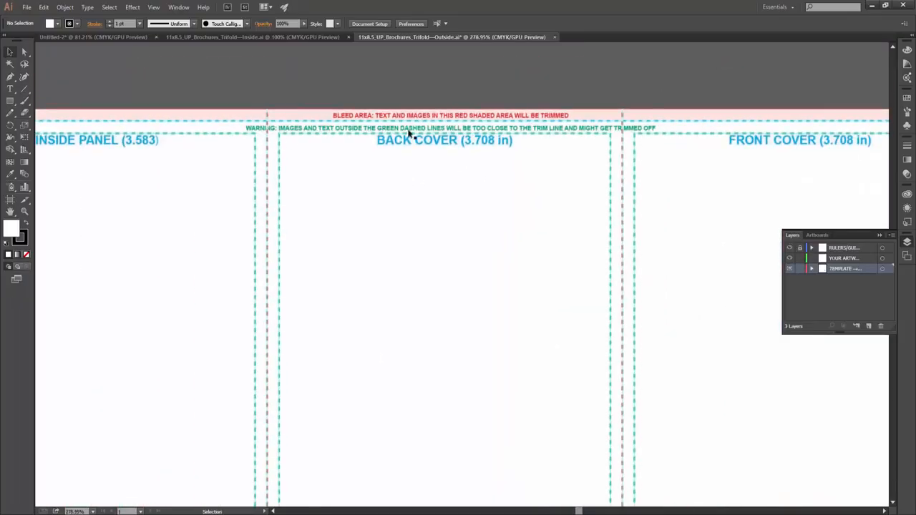
{"action": "scroll", "coordinate": [566, 208], "scroll_direction": "down", "scroll_amount": 2}
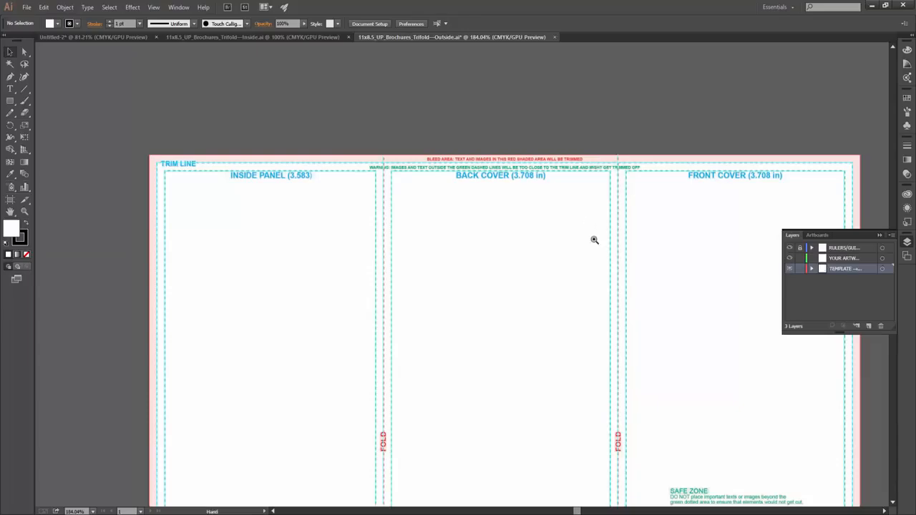
{"action": "scroll", "coordinate": [594, 239], "scroll_direction": "down", "scroll_amount": 1}
{"action": "left_click_drag", "start_coordinate": [567, 279], "coordinate": [489, 225]}
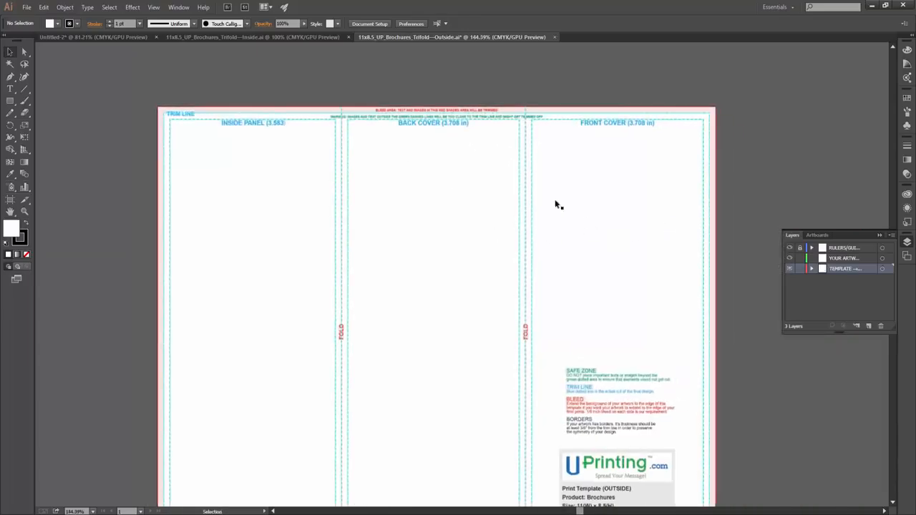
{"action": "scroll", "coordinate": [530, 332], "scroll_direction": "down", "scroll_amount": 2}
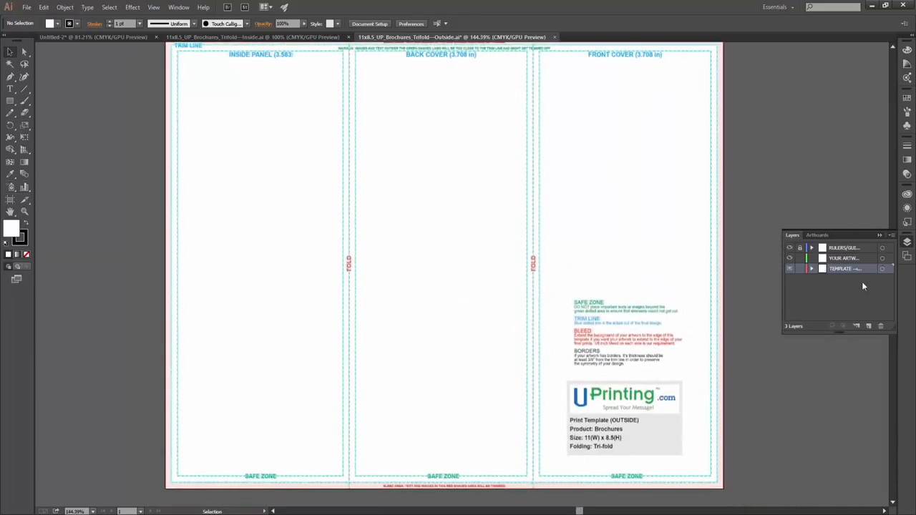
Step: Delete the "TEMPLATE → DELETE ME" layer with its artwork from the Outside file
{"action": "left_click", "coordinate": [880, 325]}
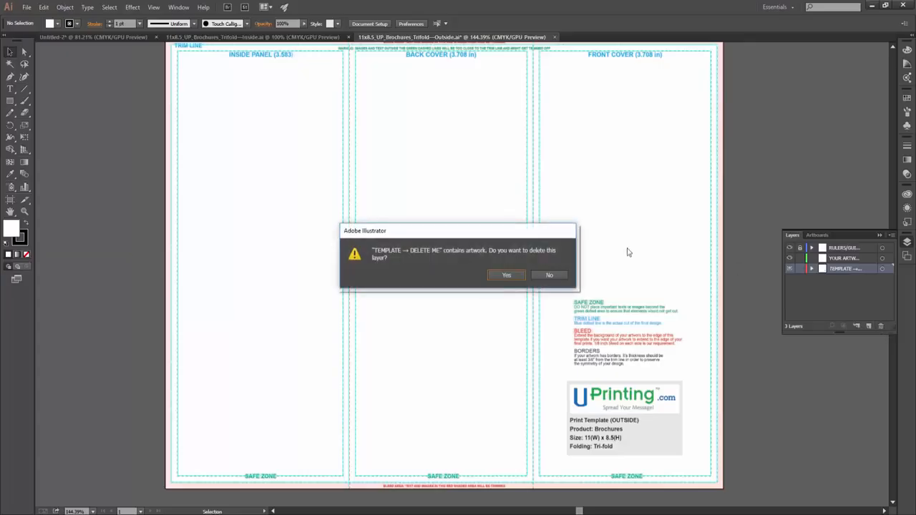
{"action": "left_click", "coordinate": [549, 275]}
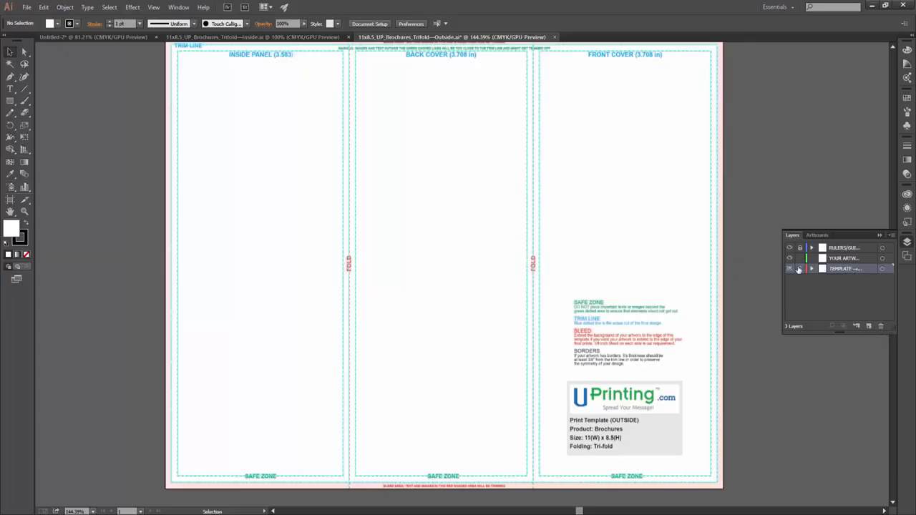
{"action": "left_click", "coordinate": [880, 326]}
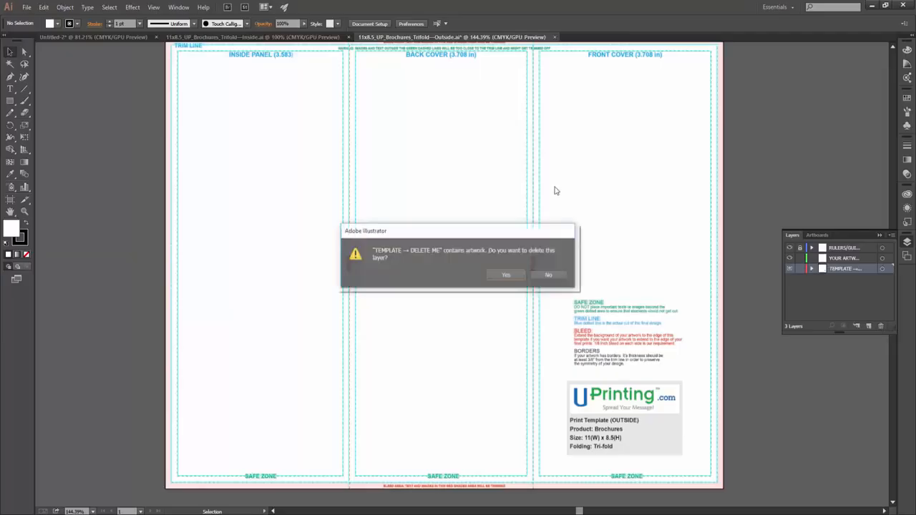
{"action": "left_click", "coordinate": [495, 275]}
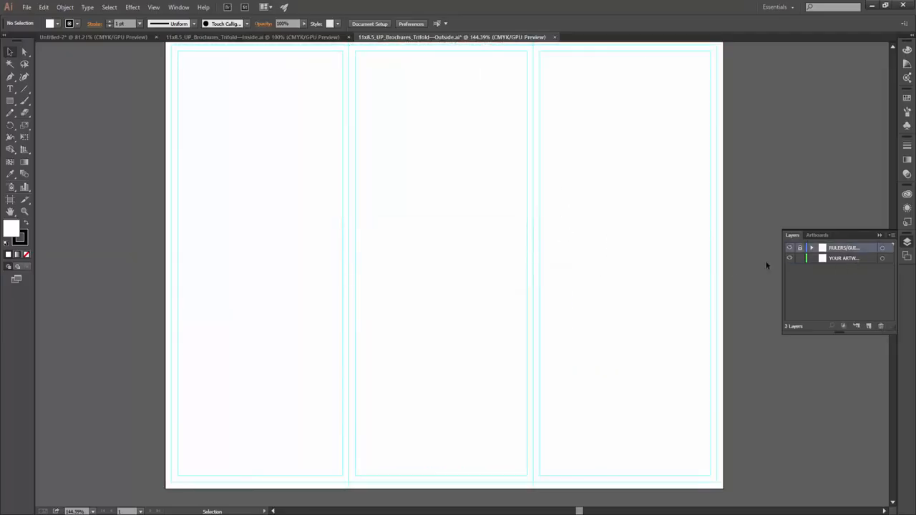
Step: Check the guides on the outside page and bring up the trifold Inside template file
{"action": "scroll", "coordinate": [511, 222], "scroll_direction": "up", "scroll_amount": 3}
{"action": "scroll", "coordinate": [349, 188], "scroll_direction": "down", "scroll_amount": 2}
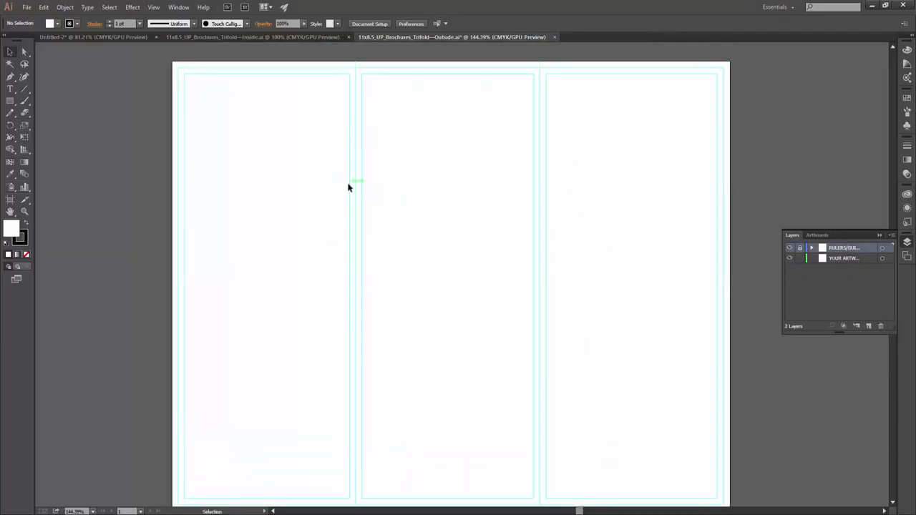
{"action": "left_click", "coordinate": [302, 37]}
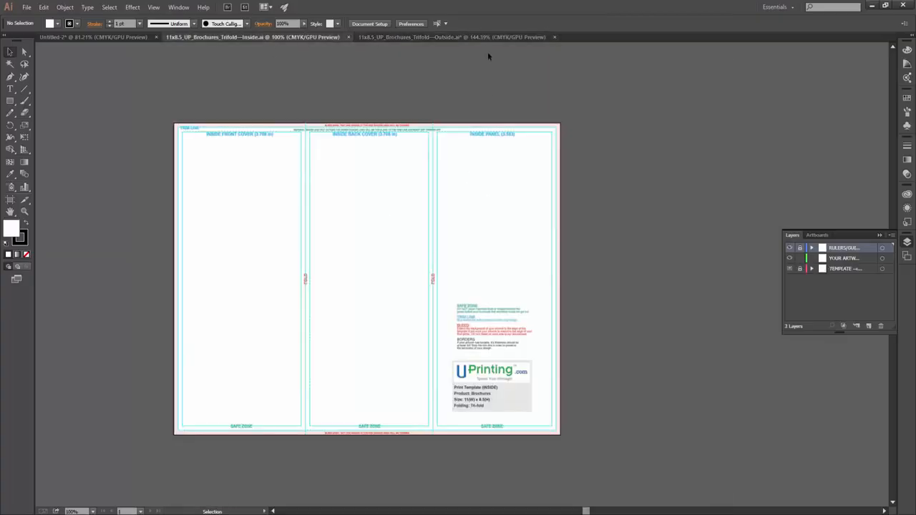
Step: Compare the Outside and Inside template files and hide the Inside file's TEMPLATE layer to leave only its guides
{"action": "left_click", "coordinate": [469, 36]}
{"action": "left_click", "coordinate": [301, 37]}
{"action": "left_click", "coordinate": [428, 36]}
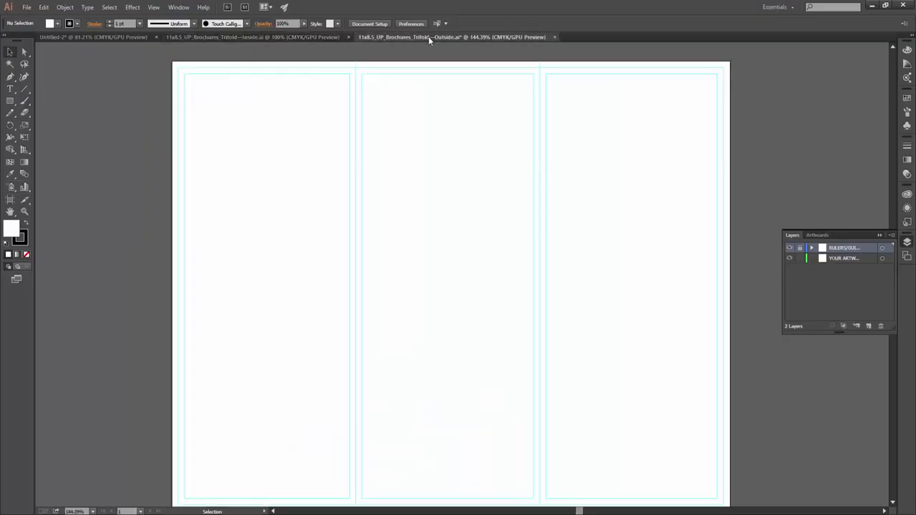
{"action": "left_click", "coordinate": [312, 36]}
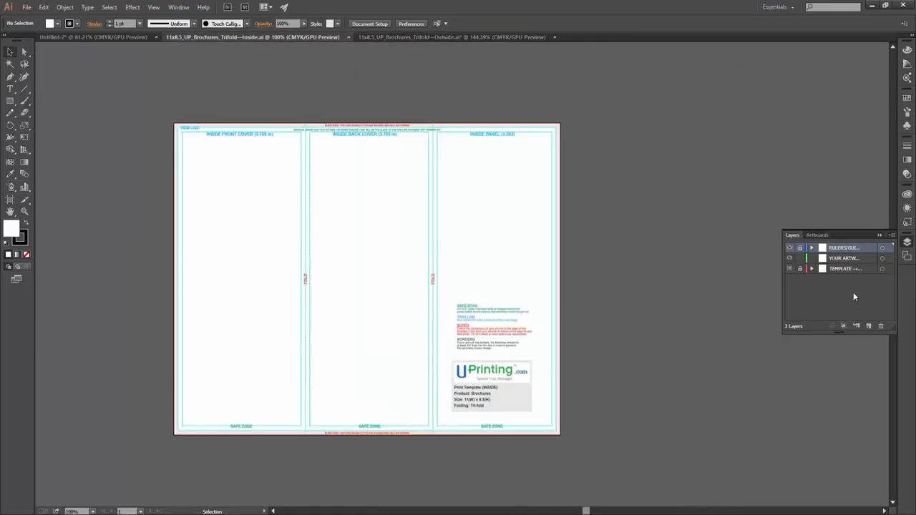
{"action": "left_click", "coordinate": [790, 269]}
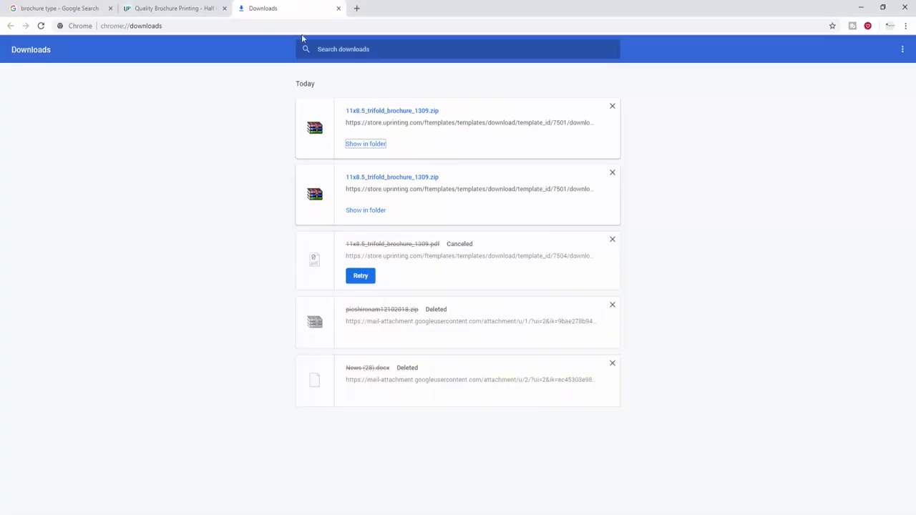
Step: Review UPrinting's brochure template list in the browser and compare the guides in the Inside, Untitled-2 and Outside documents
{"action": "left_click", "coordinate": [172, 7]}
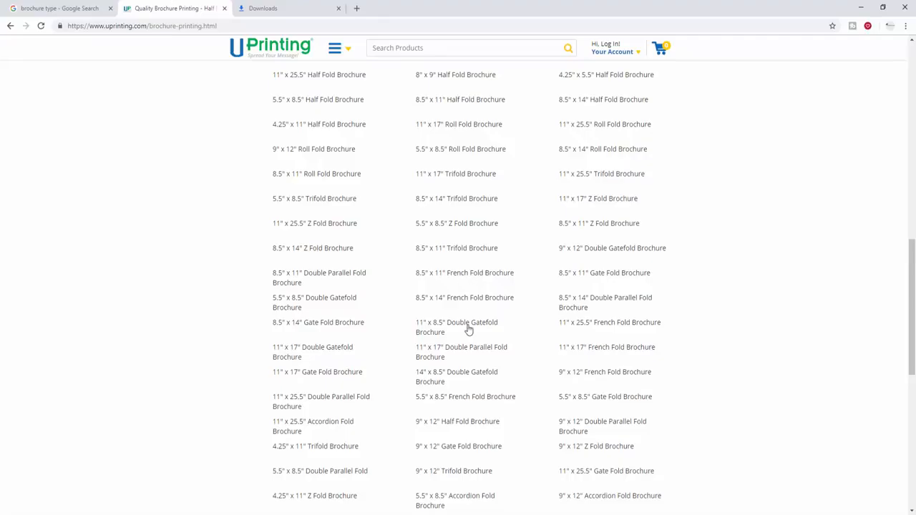
{"action": "scroll", "coordinate": [437, 400], "scroll_direction": "up", "scroll_amount": 1}
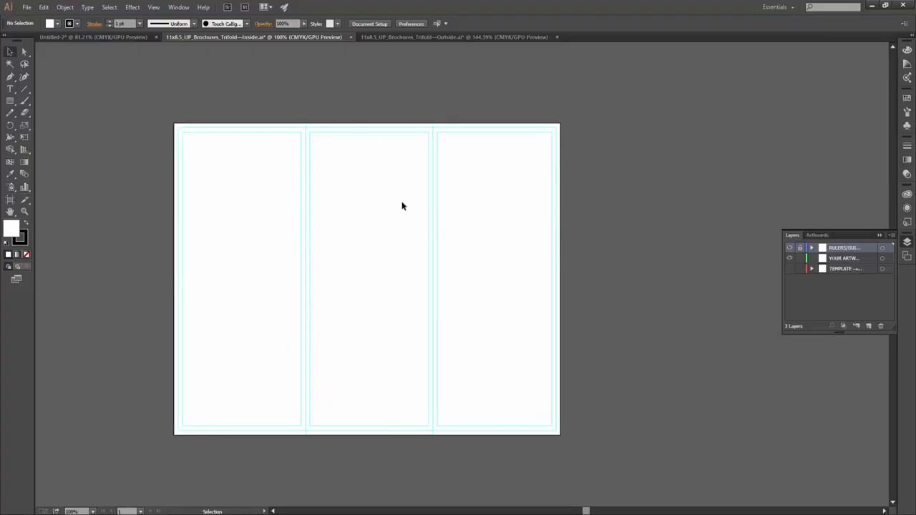
{"action": "scroll", "coordinate": [178, 143], "scroll_direction": "up", "scroll_amount": 3}
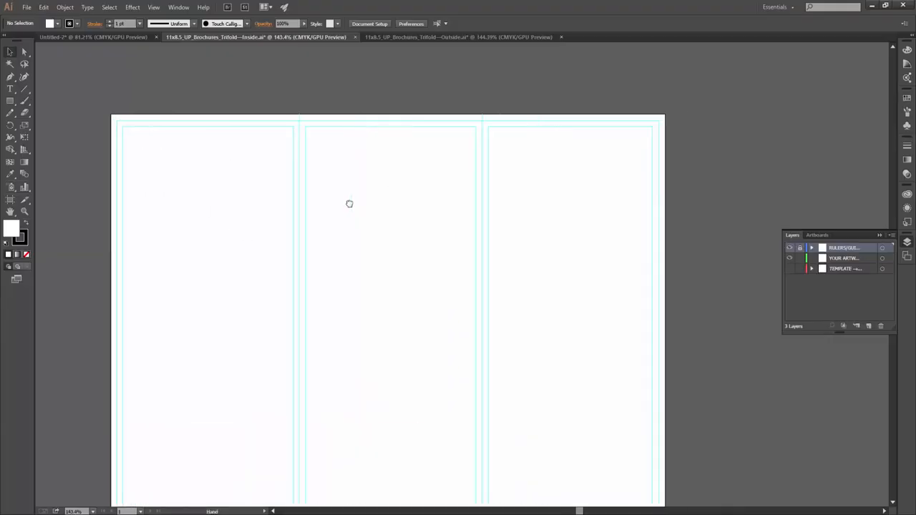
{"action": "left_click", "coordinate": [127, 38]}
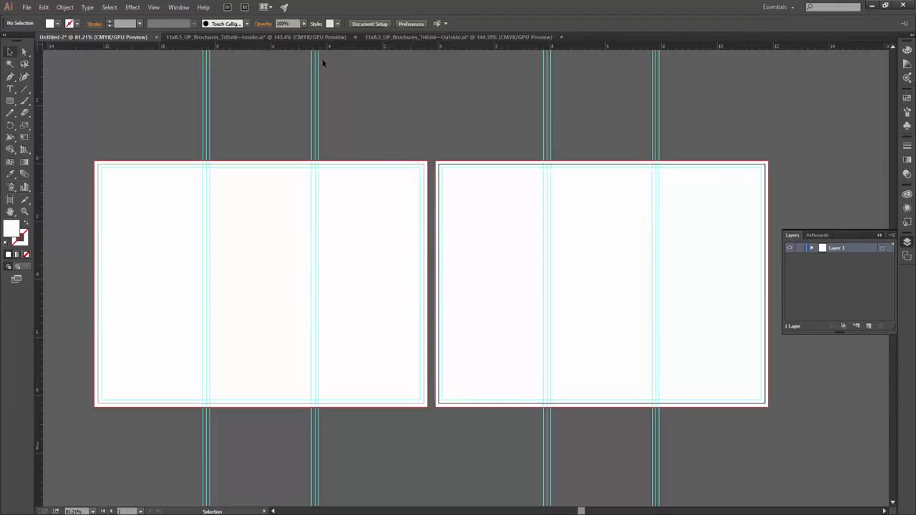
{"action": "left_click", "coordinate": [392, 36]}
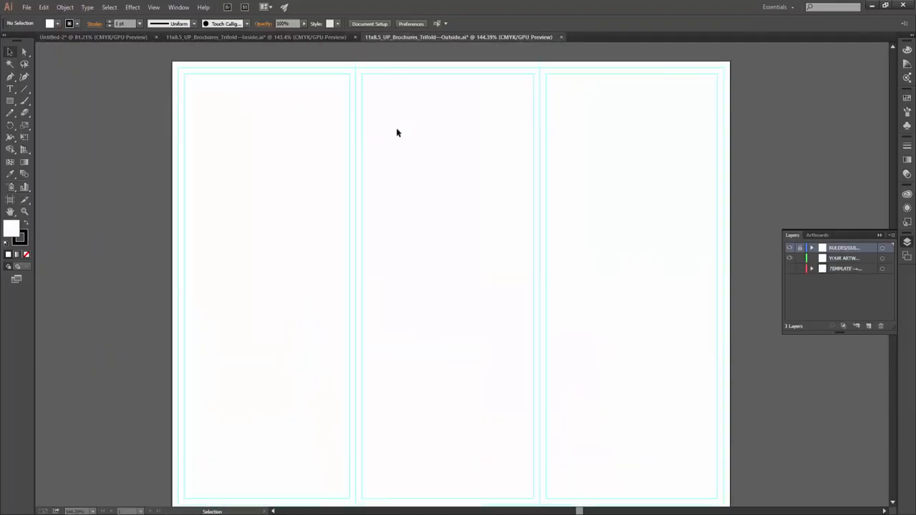
{"action": "key", "text": "ctrl+0"}
Step: Close the Outside and Inside template files without saving their changes, leaving the Untitled-2 brochure document open
{"action": "left_click", "coordinate": [561, 36]}
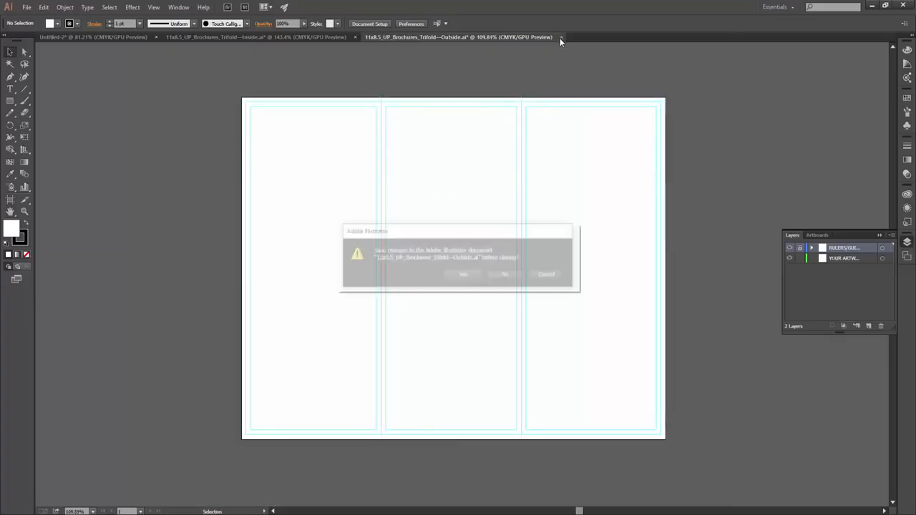
{"action": "left_click", "coordinate": [505, 275]}
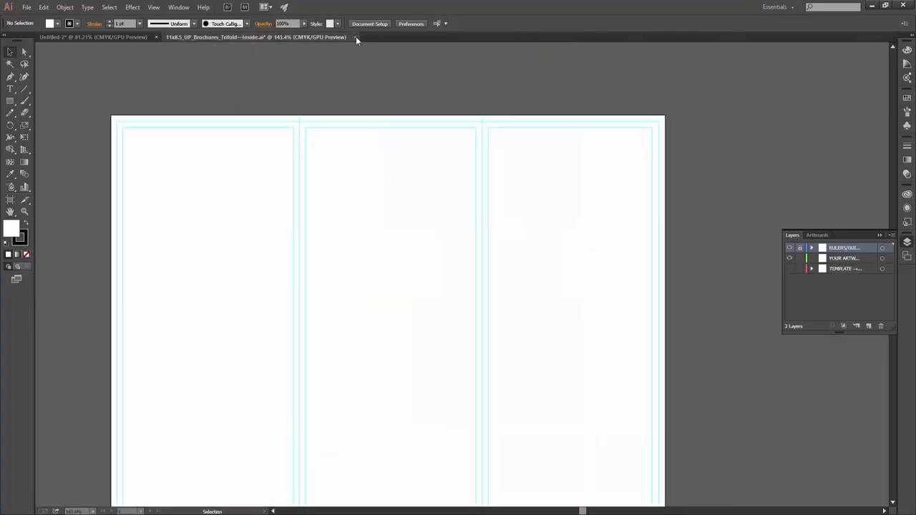
{"action": "left_click", "coordinate": [355, 37]}
{"action": "left_click", "coordinate": [505, 275]}
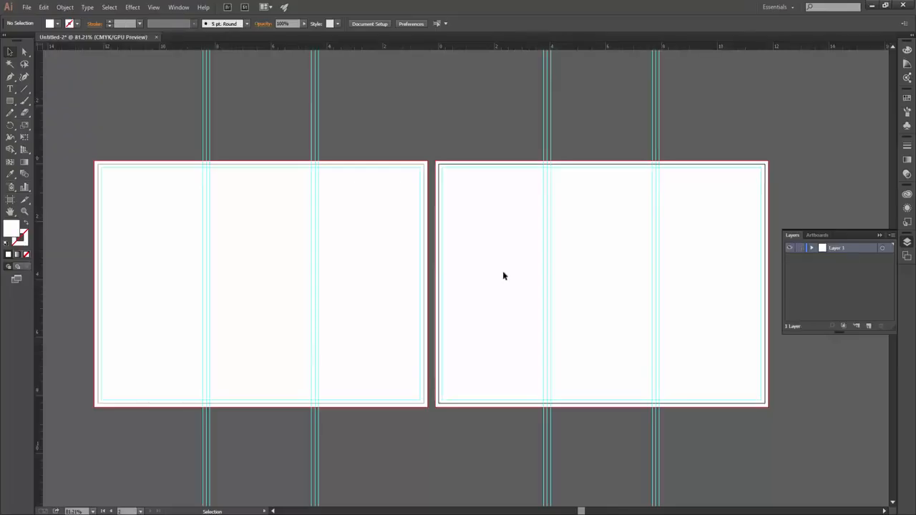
{"action": "left_click_drag", "start_coordinate": [219, 218], "coordinate": [242, 222]}
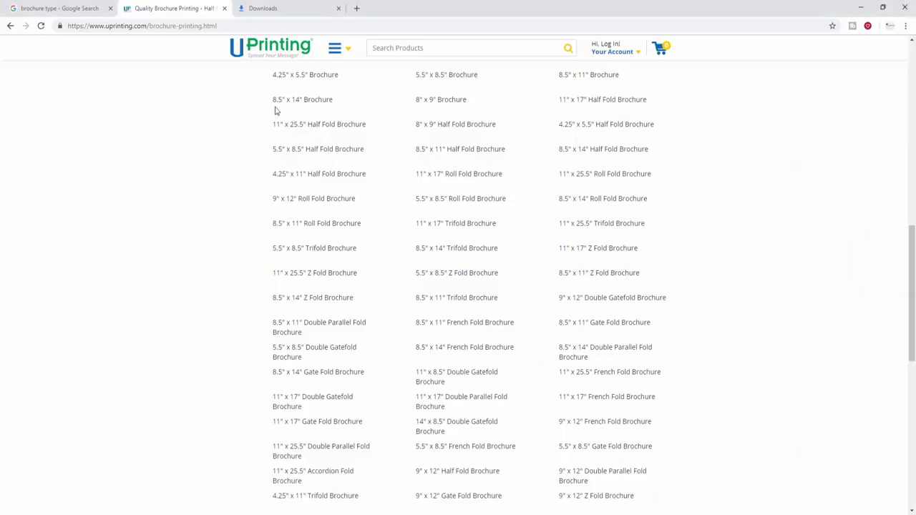
Step: Switch to Google Images in the browser, search for "brochure layout" and open the "How to Make a Brochure on Word" panel diagram
{"action": "left_click", "coordinate": [77, 8]}
{"action": "double_click", "coordinate": [114, 56]}
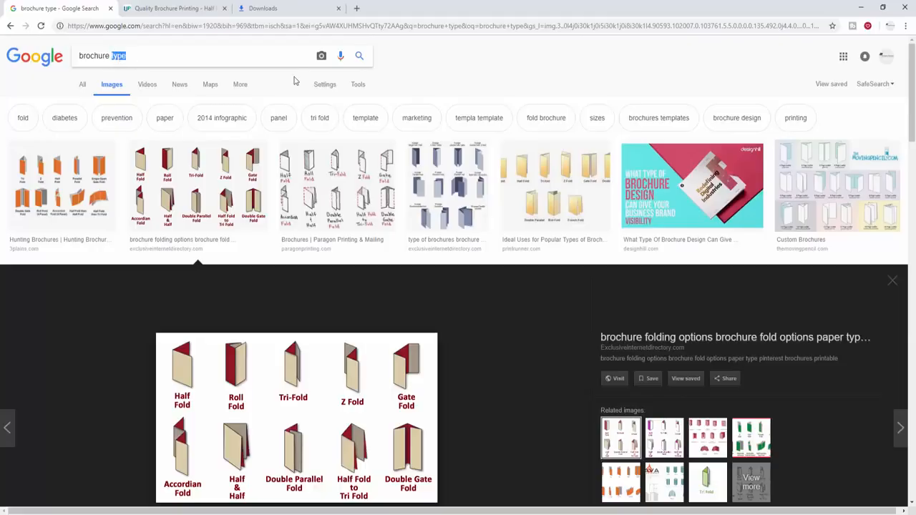
{"action": "type", "text": "al"}
{"action": "key", "text": "BackSpace"}
{"action": "key", "text": "BackSpace"}
{"action": "type", "text": "layout"}
{"action": "key", "text": "Return"}
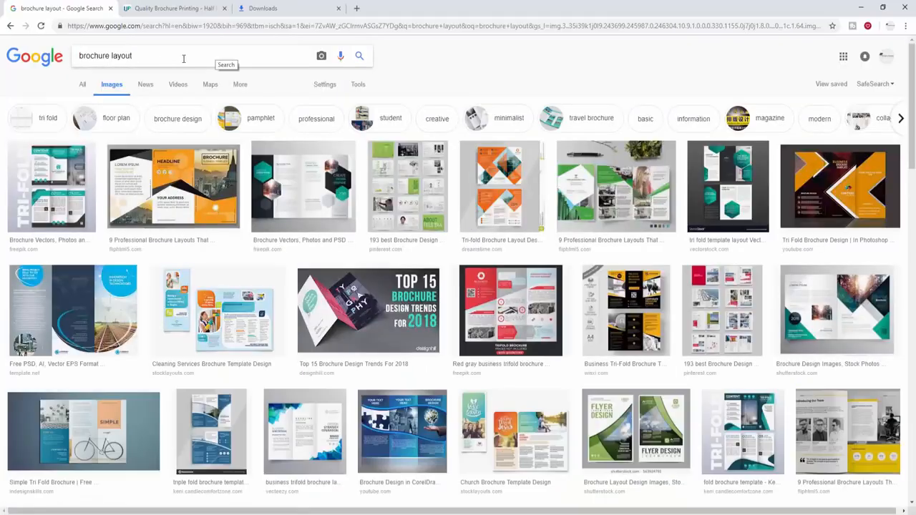
{"action": "scroll", "coordinate": [801, 286], "scroll_direction": "down", "scroll_amount": 7}
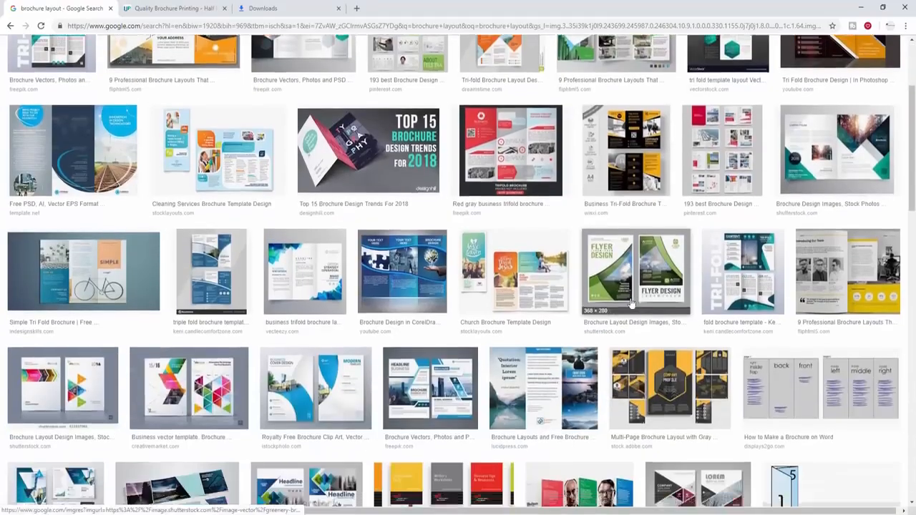
{"action": "left_click", "coordinate": [805, 207]}
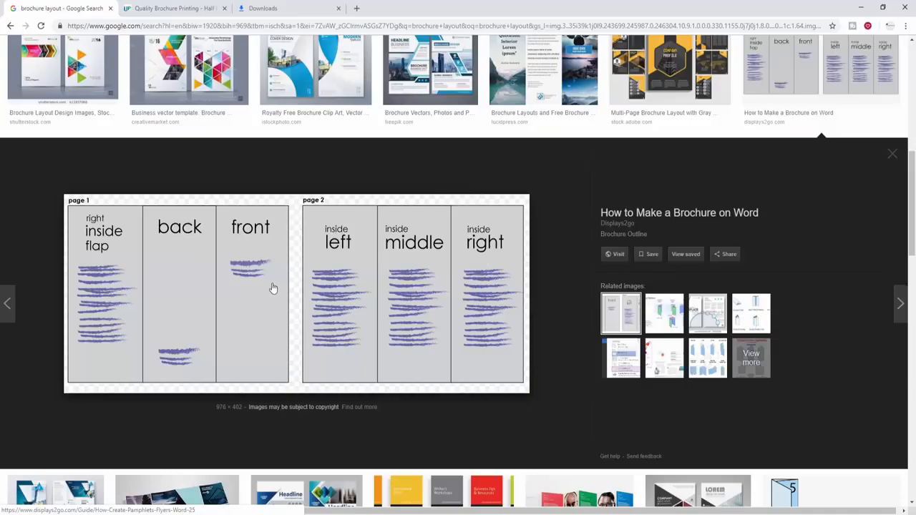
Step: Refine the image search to "tri fold brochure layout"
{"action": "scroll", "coordinate": [275, 308], "scroll_direction": "up", "scroll_amount": 10}
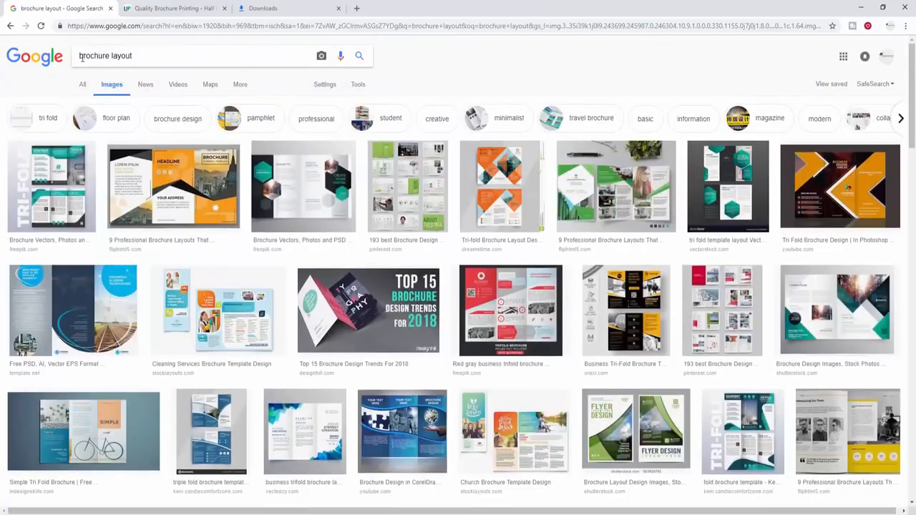
{"action": "key", "text": "Home"}
{"action": "type", "text": "tri f"}
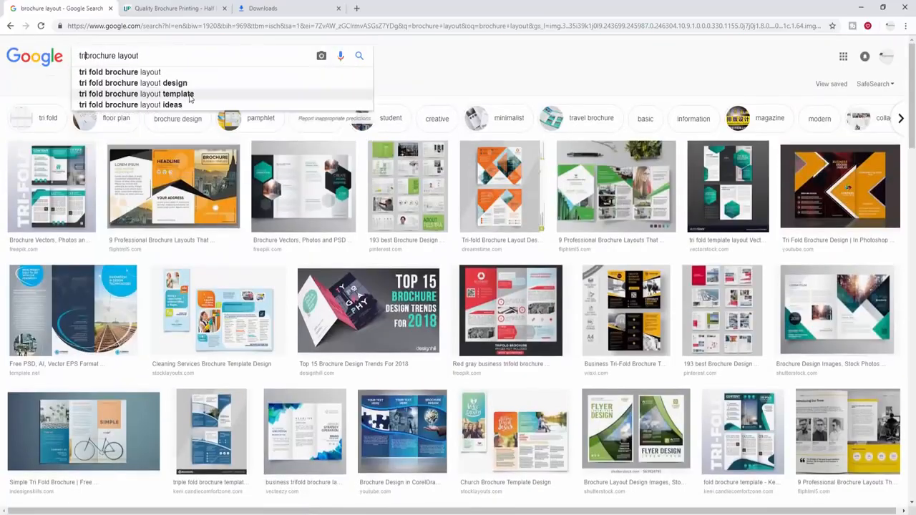
{"action": "type", "text": "old"}
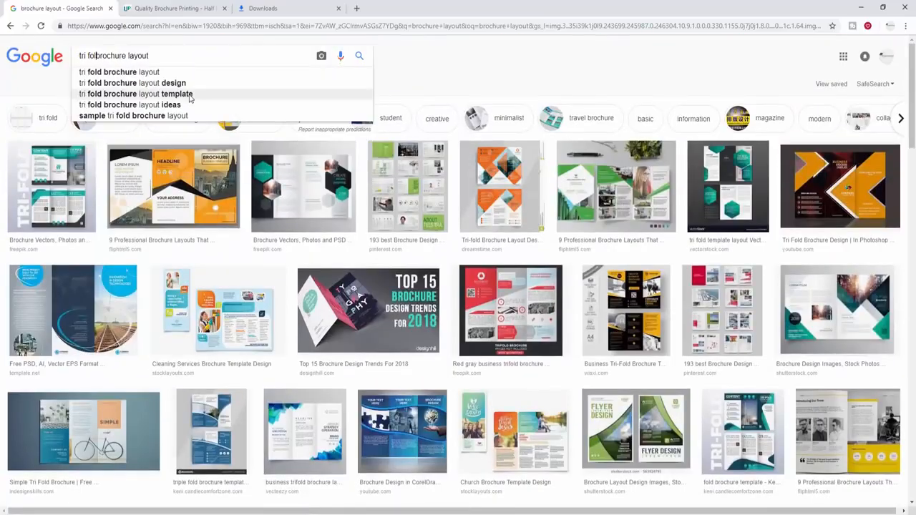
{"action": "key", "text": "Return"}
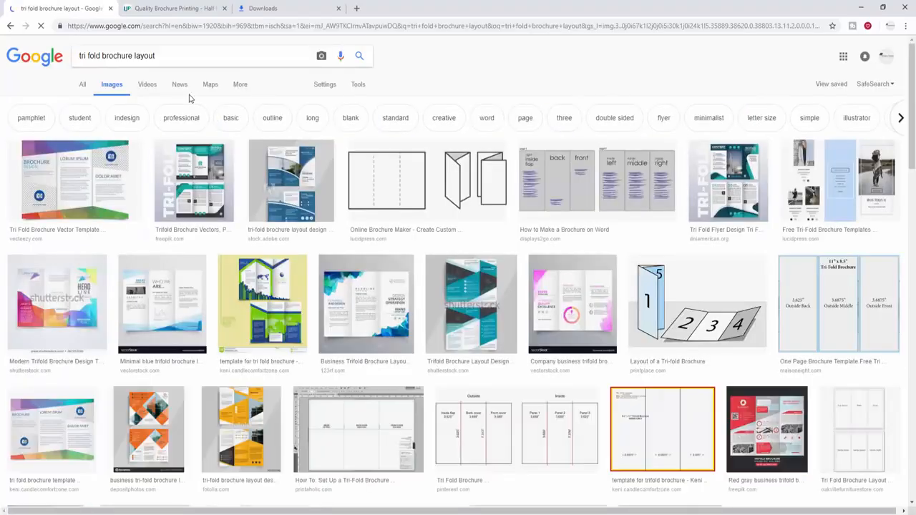
Step: Open the "Layout of a Tri-fold Brochure" image among the results and examine its numbered panel order
{"action": "scroll", "coordinate": [493, 244], "scroll_direction": "down", "scroll_amount": 2}
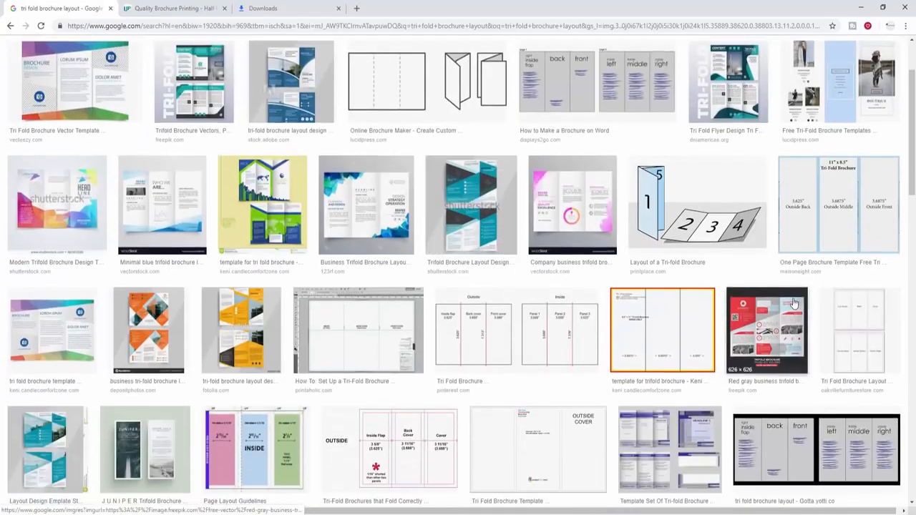
{"action": "scroll", "coordinate": [501, 258], "scroll_direction": "down", "scroll_amount": 5}
{"action": "scroll", "coordinate": [730, 180], "scroll_direction": "up", "scroll_amount": 4}
{"action": "left_click", "coordinate": [730, 180]}
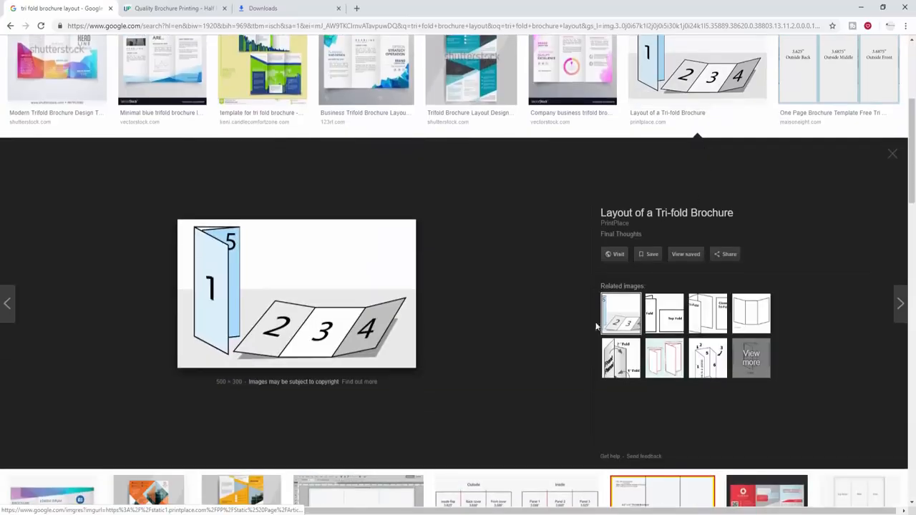
{"action": "scroll", "coordinate": [355, 312], "scroll_direction": "up", "scroll_amount": 2}
{"action": "scroll", "coordinate": [301, 343], "scroll_direction": "down", "scroll_amount": 1}
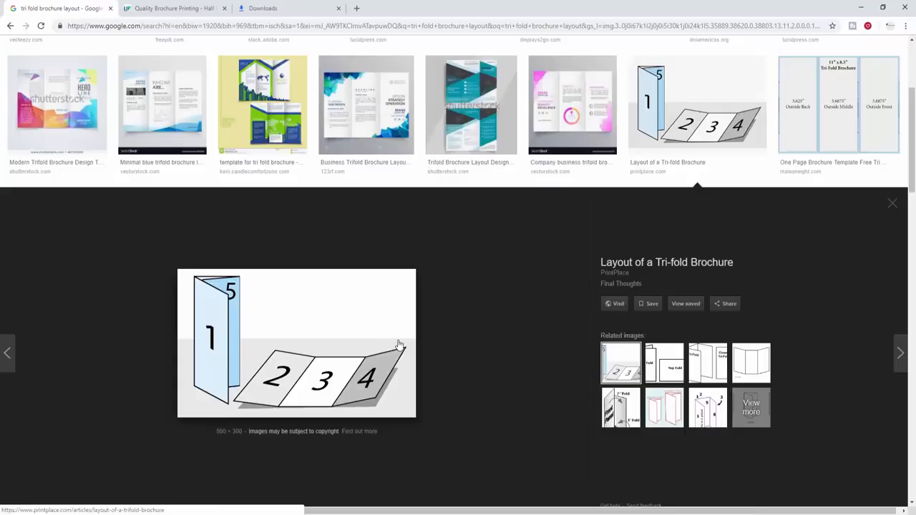
Step: Examine more trifold references, including the related front/back panel folding diagram and the Outside/Inside panel layout among the results
{"action": "scroll", "coordinate": [400, 343], "scroll_direction": "down", "scroll_amount": 4}
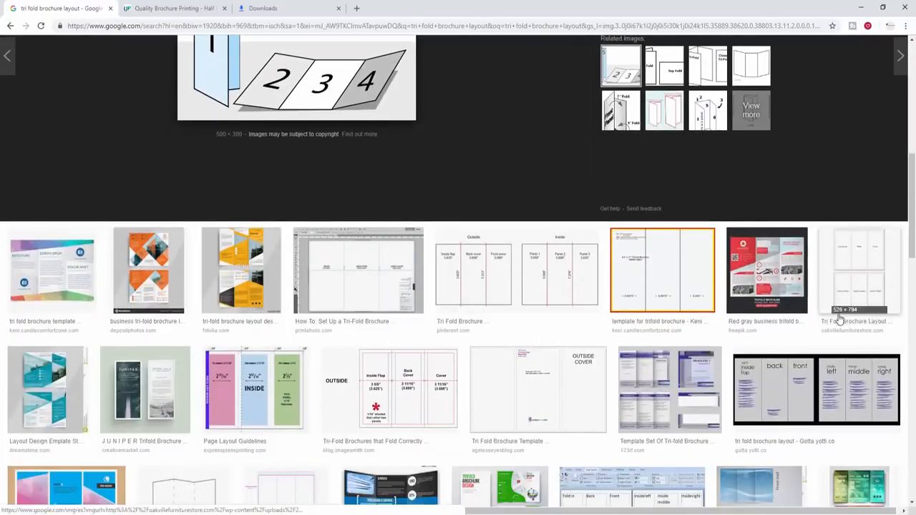
{"action": "scroll", "coordinate": [838, 320], "scroll_direction": "down", "scroll_amount": 1}
{"action": "scroll", "coordinate": [837, 322], "scroll_direction": "down", "scroll_amount": 2}
{"action": "scroll", "coordinate": [567, 356], "scroll_direction": "up", "scroll_amount": 5}
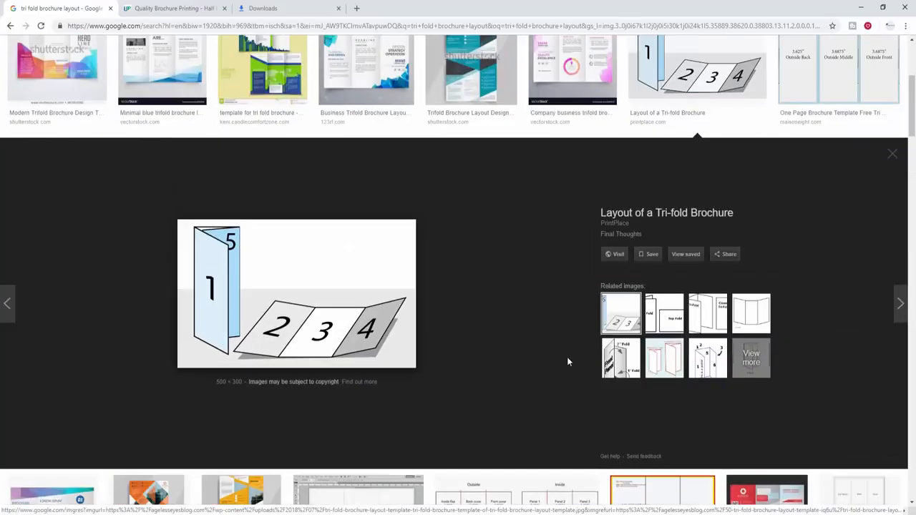
{"action": "left_click", "coordinate": [630, 358]}
{"action": "left_click", "coordinate": [630, 358]}
{"action": "scroll", "coordinate": [633, 365], "scroll_direction": "up", "scroll_amount": 3}
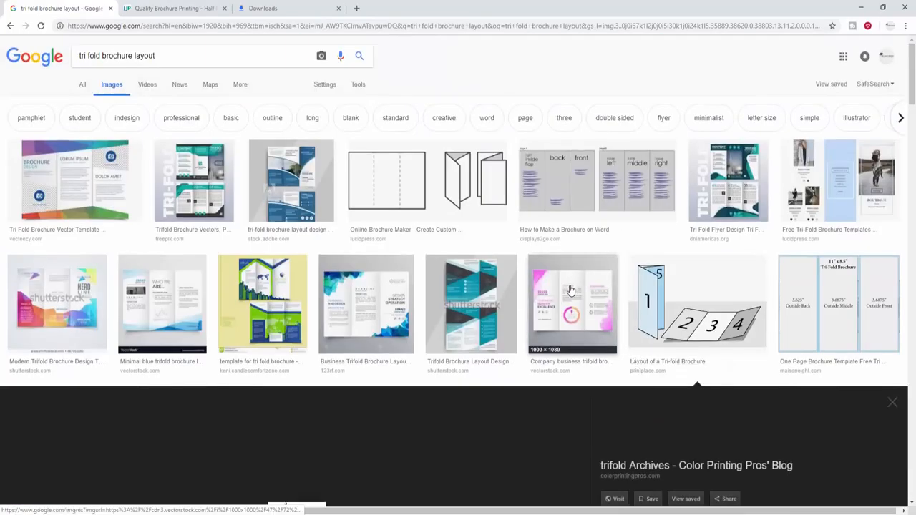
{"action": "scroll", "coordinate": [570, 290], "scroll_direction": "down", "scroll_amount": 8}
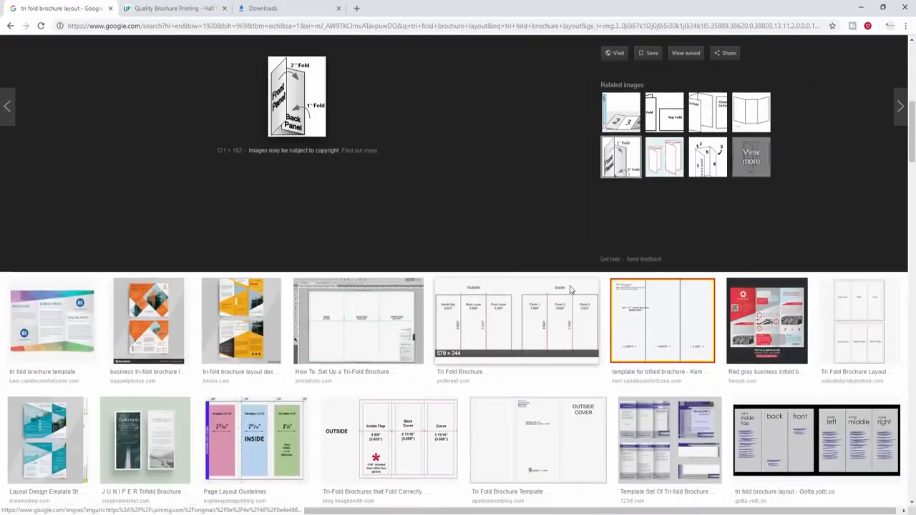
{"action": "left_click", "coordinate": [551, 316]}
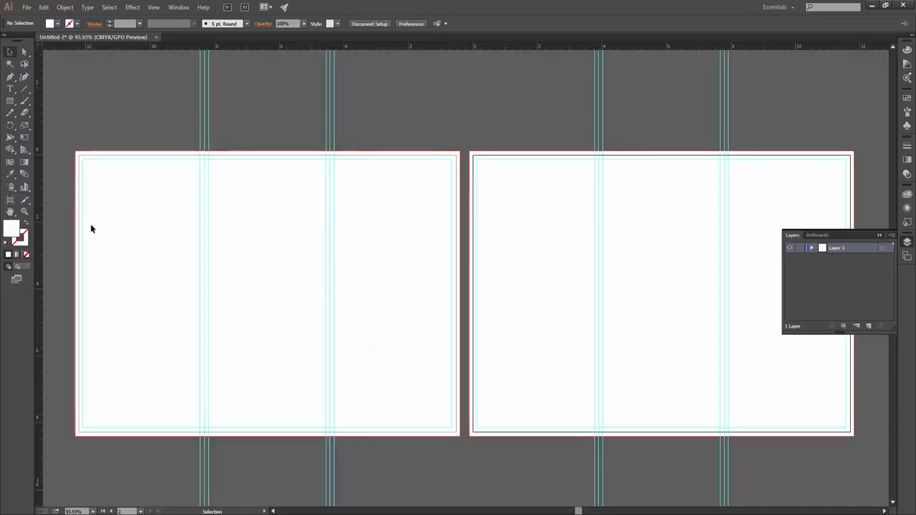
Step: Switch to the Illustrator brochure document and add a text object "1" on the first artboard's third panel
{"action": "left_click", "coordinate": [10, 89]}
{"action": "left_click", "coordinate": [372, 276]}
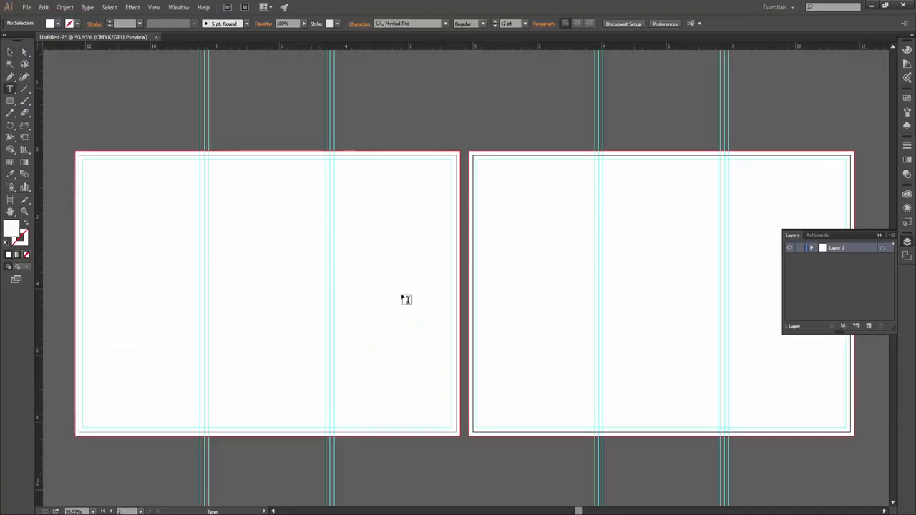
{"action": "key", "text": "Escape"}
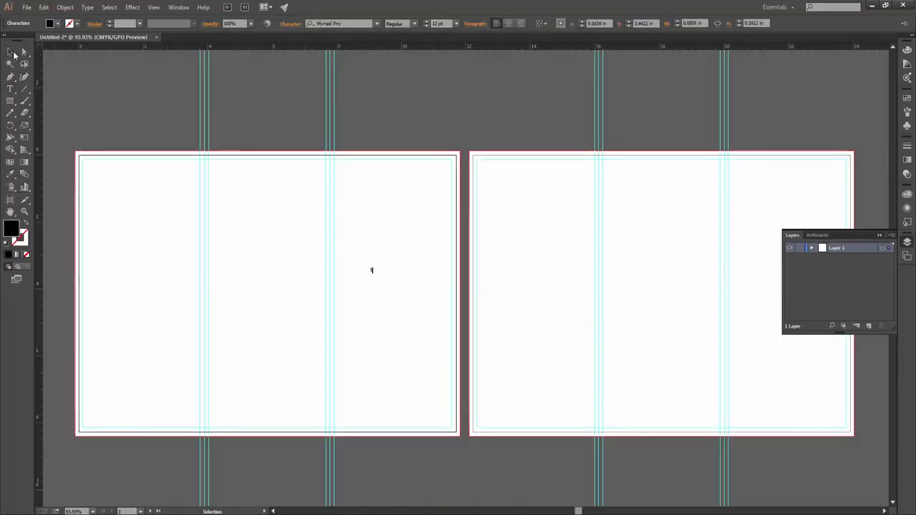
Step: Enlarge the "1" to about 157.5 pt and copy it onto the second artboard's first two panels as "2" and "3"
{"action": "left_click_drag", "start_coordinate": [374, 272], "coordinate": [649, 288]}
{"action": "double_click", "coordinate": [534, 284]}
{"action": "type", "text": "2"}
{"action": "key", "text": "Escape"}
{"action": "double_click", "coordinate": [652, 286]}
{"action": "type", "text": "3"}
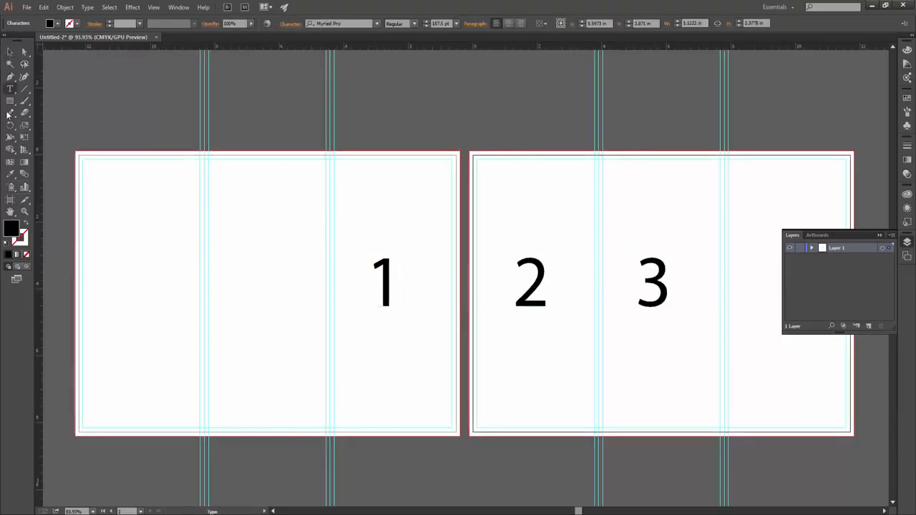
{"action": "key", "text": "Escape"}
Step: Number the second artboard's third panel "4" and copy a numeral onto the first artboard's middle panel
{"action": "key", "text": "ctrl+alt+0"}
{"action": "double_click", "coordinate": [691, 276]}
{"action": "left_click_drag", "start_coordinate": [583, 281], "coordinate": [254, 268]}
{"action": "type", "text": "4"}
{"action": "key", "text": "Escape"}
Step: Number the first artboard's first panel "5" and its middle panel "6"
{"action": "double_click", "coordinate": [141, 270]}
{"action": "type", "text": "6"}
{"action": "double_click", "coordinate": [141, 271]}
{"action": "type", "text": "5"}
{"action": "key", "text": "Escape"}
{"action": "double_click", "coordinate": [242, 270]}
{"action": "type", "text": "6"}
{"action": "left_click", "coordinate": [394, 395]}
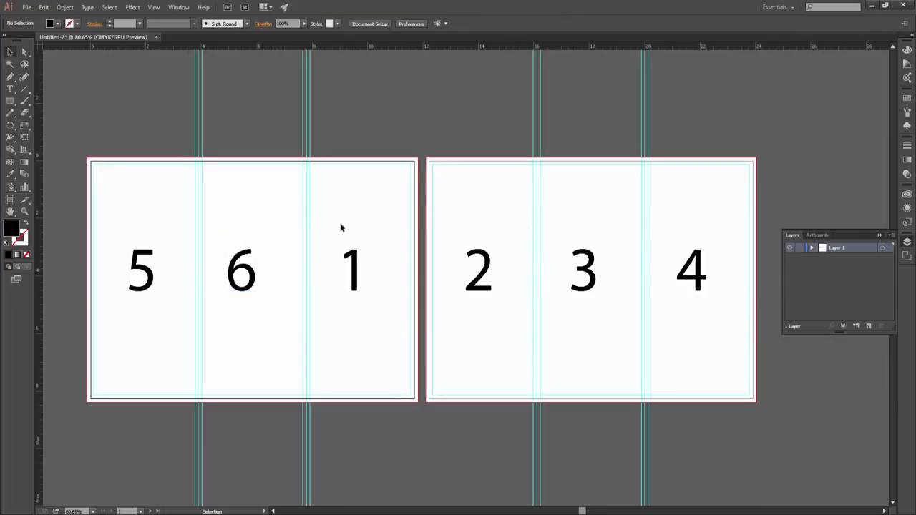
Step: Go through the panel numerals 1 to 6 in reading order across both artboards to check the folding sequence
{"action": "left_click", "coordinate": [373, 304]}
{"action": "left_click", "coordinate": [338, 210]}
{"action": "left_click_drag", "start_coordinate": [494, 344], "coordinate": [499, 359]}
{"action": "left_click_drag", "start_coordinate": [561, 179], "coordinate": [608, 346]}
{"action": "left_click_drag", "start_coordinate": [675, 206], "coordinate": [718, 358]}
{"action": "left_click", "coordinate": [100, 246]}
{"action": "left_click_drag", "start_coordinate": [108, 204], "coordinate": [169, 361]}
{"action": "left_click_drag", "start_coordinate": [242, 198], "coordinate": [276, 363]}
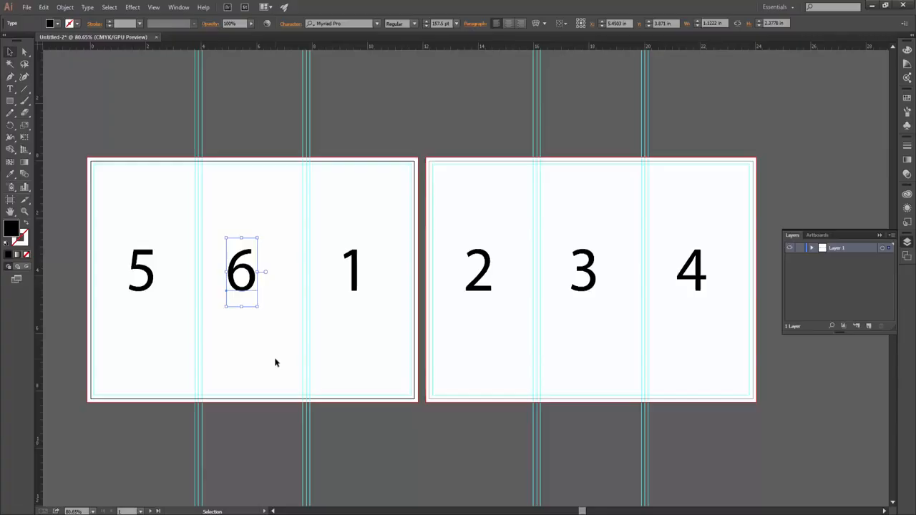
{"action": "left_click", "coordinate": [470, 337]}
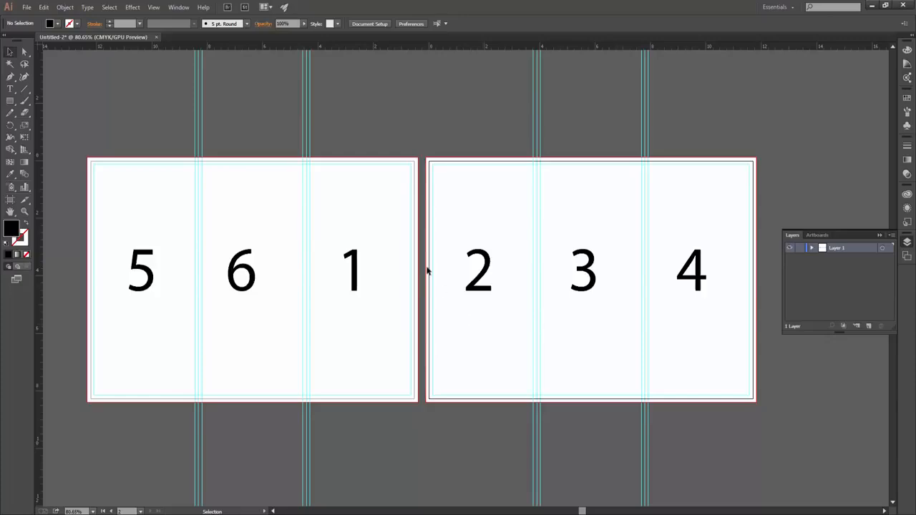
{"action": "left_click", "coordinate": [357, 272]}
{"action": "left_click", "coordinate": [481, 250]}
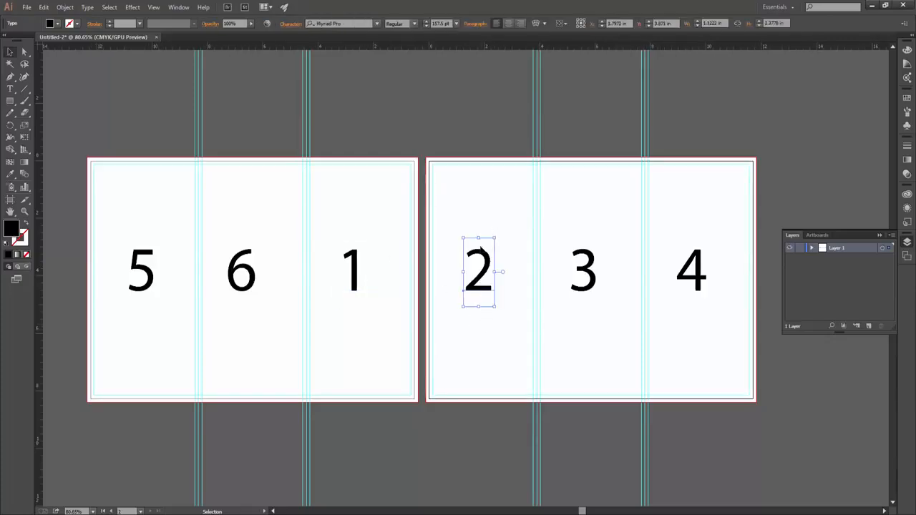
Step: Go over the numerals on both artboards once more to trace how the numbered panels follow one another when folded
{"action": "left_click", "coordinate": [141, 272]}
{"action": "left_click", "coordinate": [252, 272]}
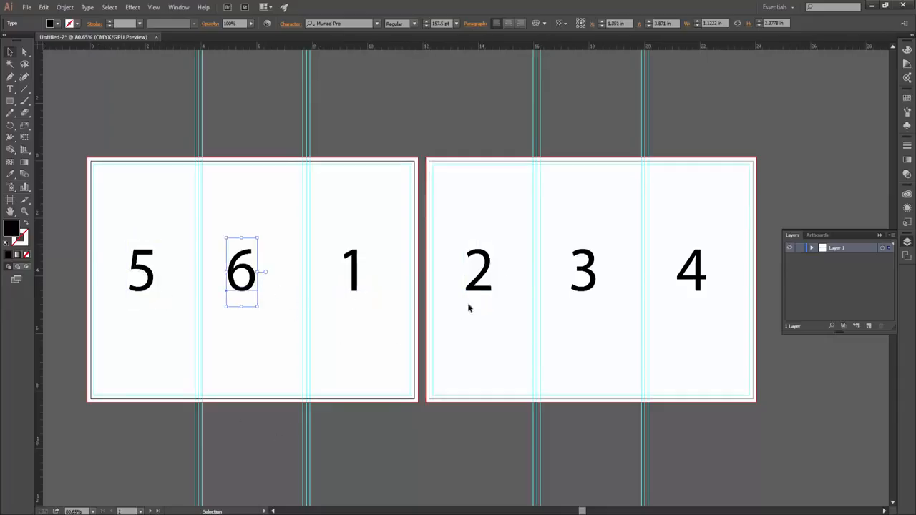
{"action": "left_click", "coordinate": [692, 271]}
{"action": "left_click", "coordinate": [583, 317]}
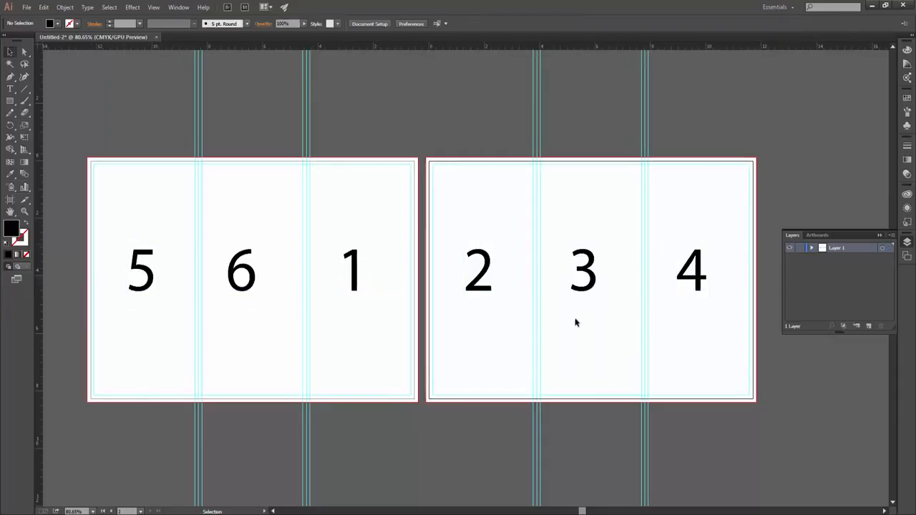
{"action": "left_click", "coordinate": [357, 280]}
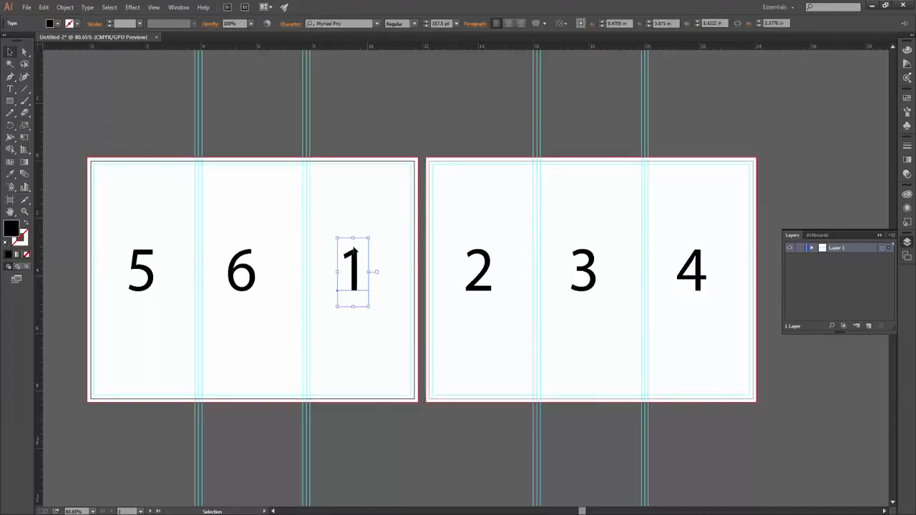
{"action": "left_click", "coordinate": [613, 435]}
{"action": "key", "text": "ctrl+a"}
{"action": "left_click", "coordinate": [360, 313]}
Step: Compare the outside panels 5, 6 and 1 with the inside panels 2, 3 and 4 to review the brochure's two sides
{"action": "left_click_drag", "start_coordinate": [398, 205], "coordinate": [383, 245]}
{"action": "left_click", "coordinate": [124, 335]}
{"action": "left_click", "coordinate": [389, 198]}
{"action": "left_click_drag", "start_coordinate": [389, 198], "coordinate": [65, 312]}
{"action": "left_click", "coordinate": [241, 209]}
{"action": "left_click_drag", "start_coordinate": [240, 210], "coordinate": [395, 313]}
{"action": "left_click", "coordinate": [501, 241]}
{"action": "left_click_drag", "start_coordinate": [488, 210], "coordinate": [750, 309]}
{"action": "left_click", "coordinate": [118, 255]}
{"action": "left_click", "coordinate": [473, 284]}
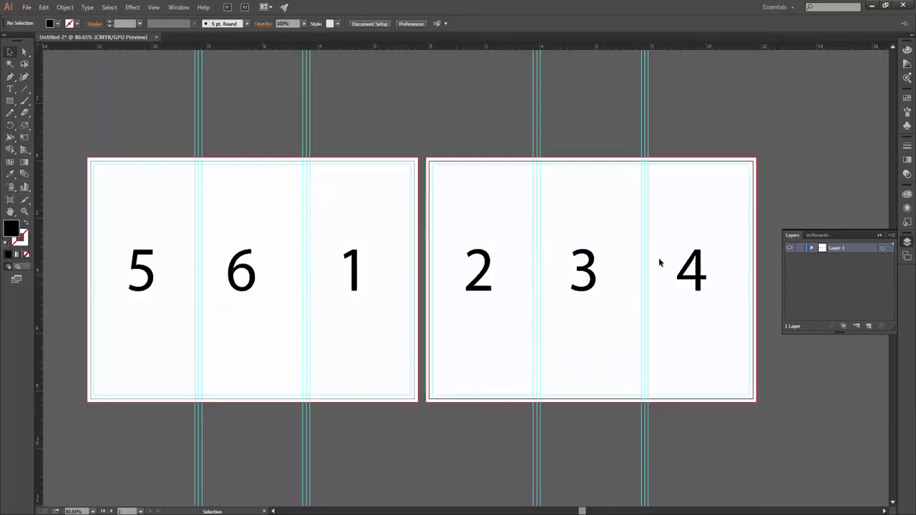
{"action": "left_click_drag", "start_coordinate": [737, 231], "coordinate": [105, 333]}
{"action": "left_click", "coordinate": [109, 211]}
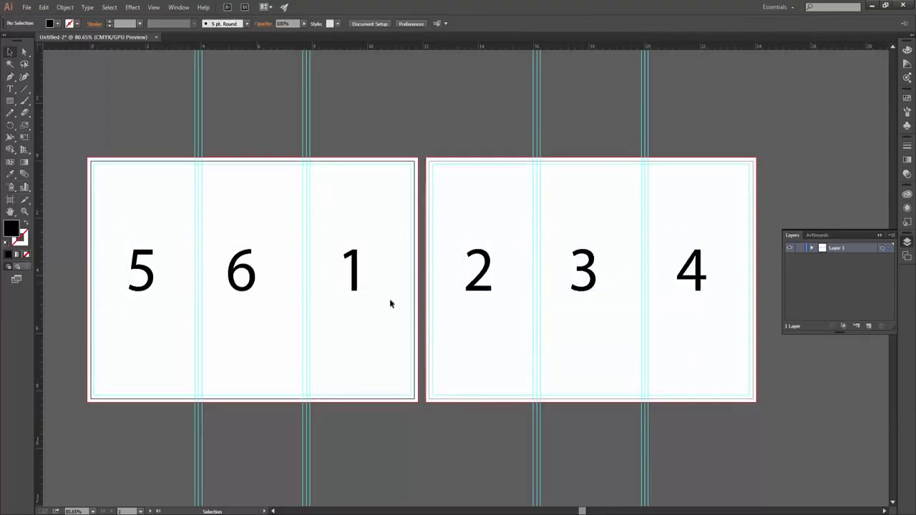
{"action": "left_click_drag", "start_coordinate": [314, 233], "coordinate": [758, 386]}
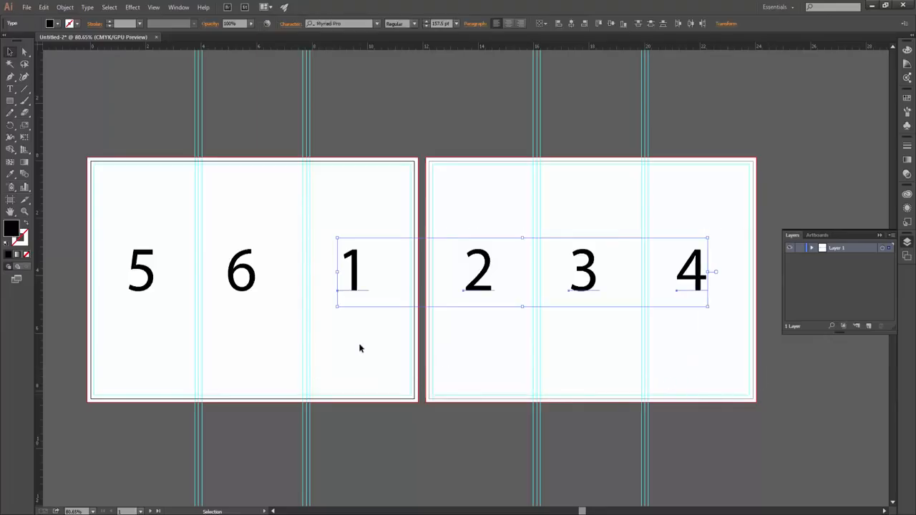
{"action": "left_click", "coordinate": [456, 347]}
{"action": "left_click", "coordinate": [351, 271]}
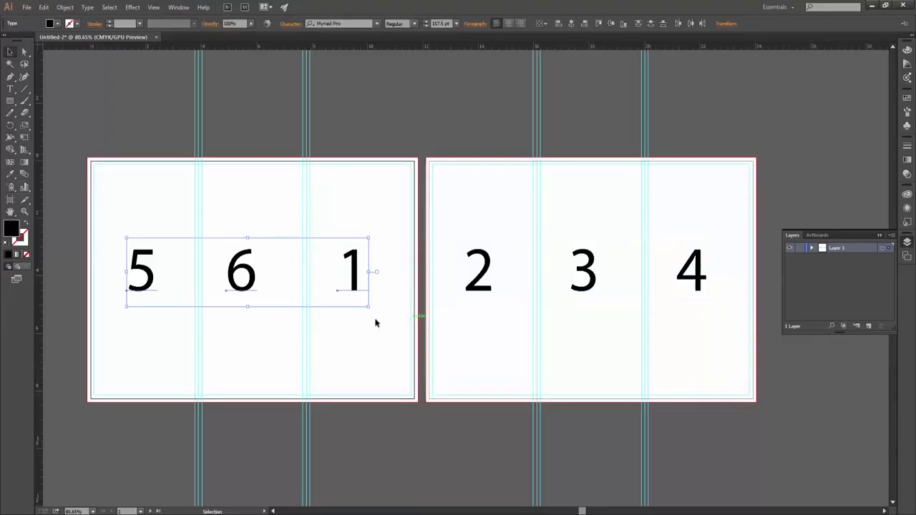
{"action": "left_click", "coordinate": [377, 323]}
{"action": "left_click_drag", "start_coordinate": [133, 169], "coordinate": [408, 354]}
{"action": "left_click", "coordinate": [384, 282]}
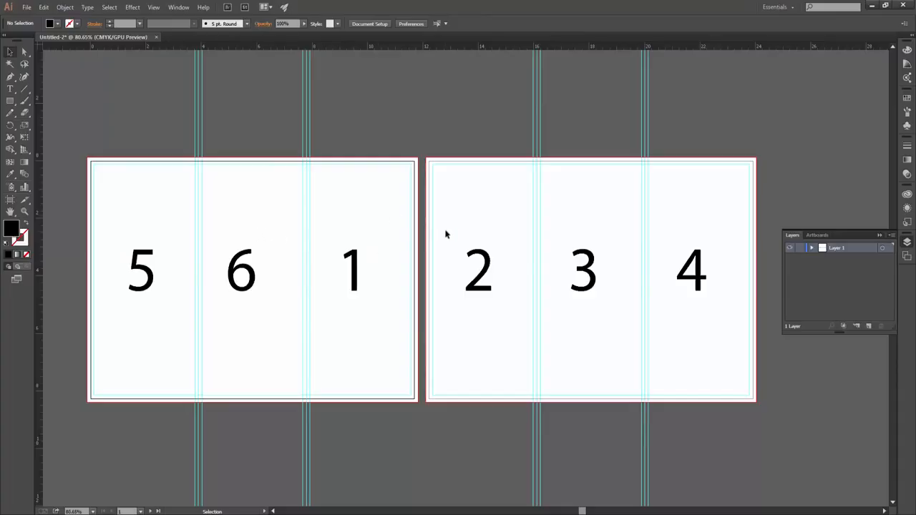
Step: Delete all six panel numerals from both artboards
{"action": "left_click", "coordinate": [142, 265]}
{"action": "key", "text": "Delete"}
{"action": "left_click", "coordinate": [241, 271]}
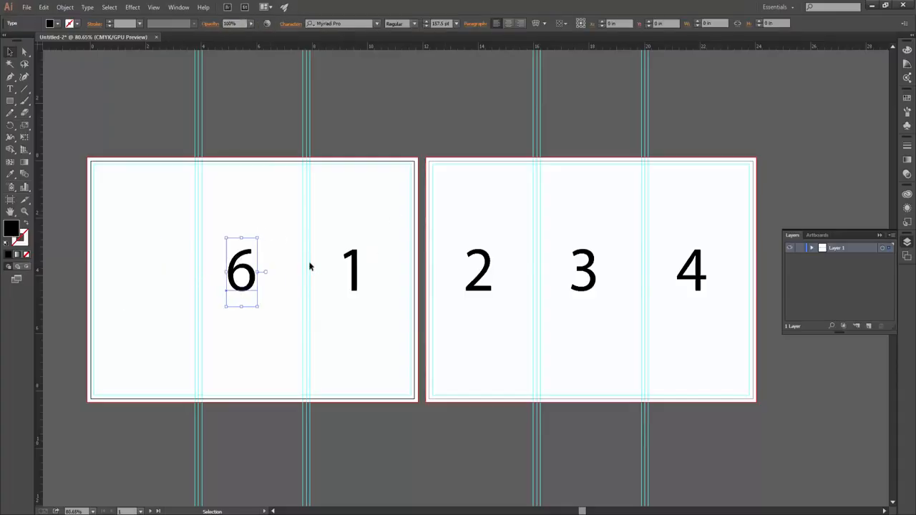
{"action": "key", "text": "Delete"}
{"action": "left_click", "coordinate": [352, 270]}
{"action": "key", "text": "Delete"}
{"action": "left_click", "coordinate": [478, 270]}
{"action": "key", "text": "Delete"}
{"action": "left_click", "coordinate": [582, 271]}
{"action": "key", "text": "Delete"}
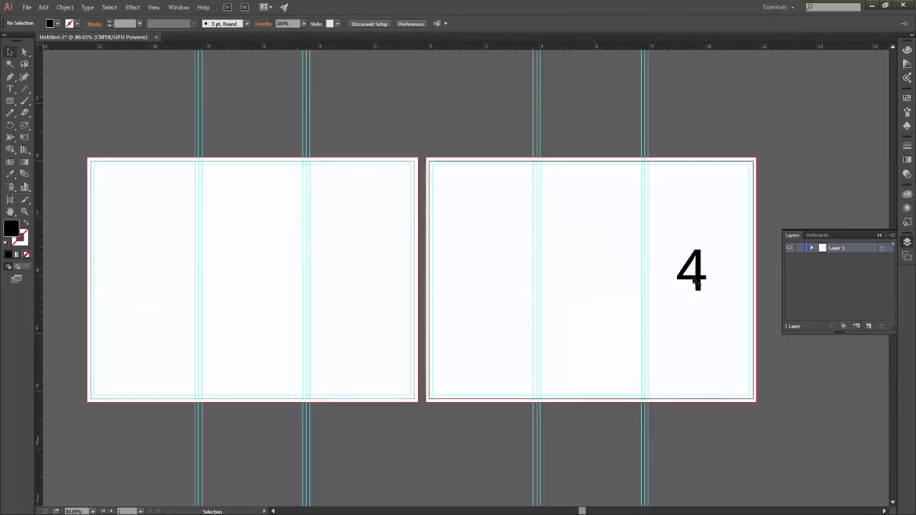
{"action": "left_click", "coordinate": [690, 270]}
{"action": "key", "text": "Delete"}
Step: Draw a closed angular Pen shape about 11.94 by 2.07 in along the first artboard's bottom, reaching the bleed edges on both sides
{"action": "scroll", "coordinate": [163, 335], "scroll_direction": "up", "scroll_amount": 2}
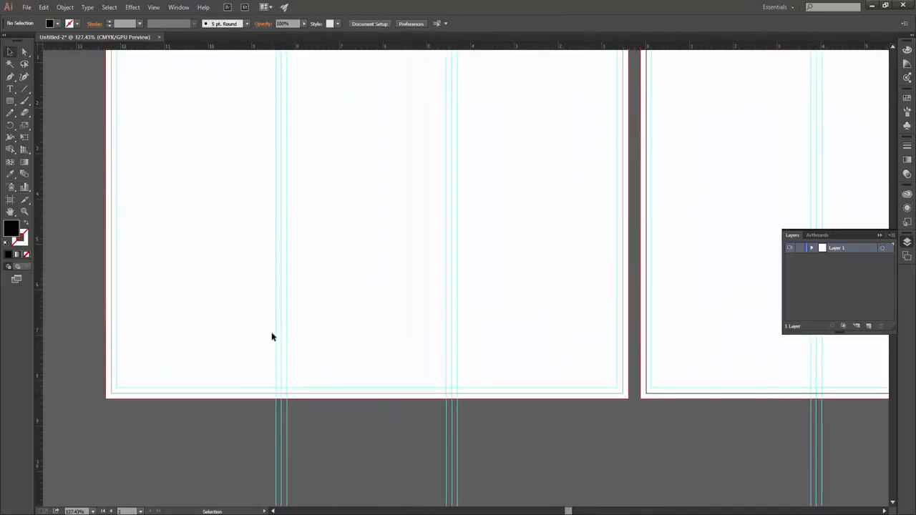
{"action": "key", "text": "p"}
{"action": "left_click", "coordinate": [108, 395]}
{"action": "left_click", "coordinate": [193, 306]}
{"action": "left_click", "coordinate": [449, 351]}
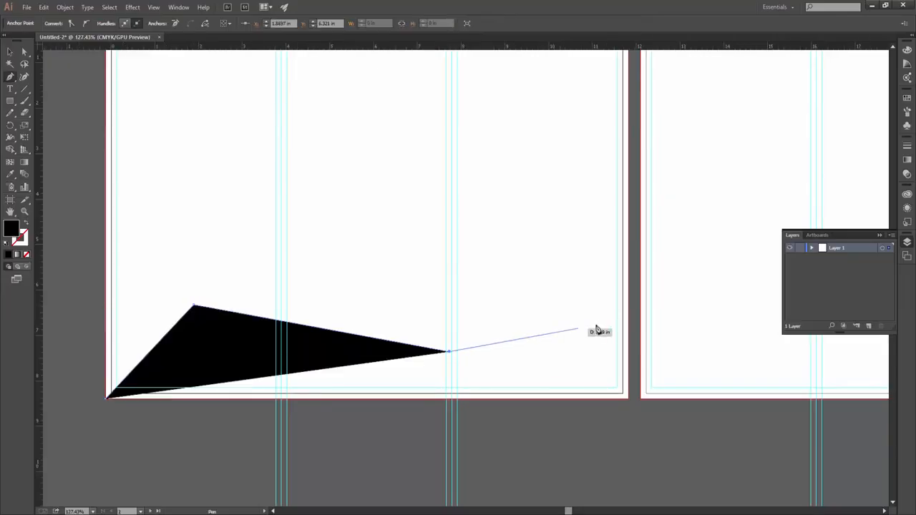
{"action": "left_click", "coordinate": [625, 309]}
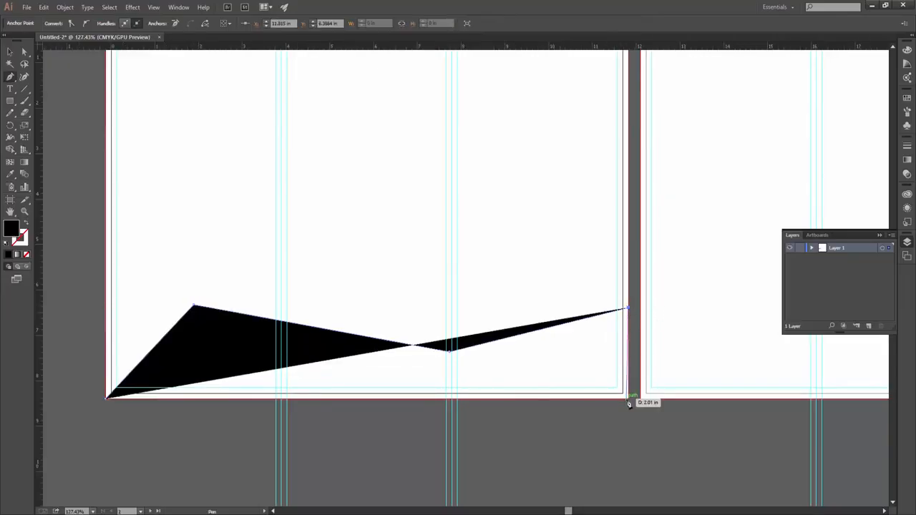
{"action": "left_click", "coordinate": [627, 398]}
{"action": "left_click", "coordinate": [108, 405]}
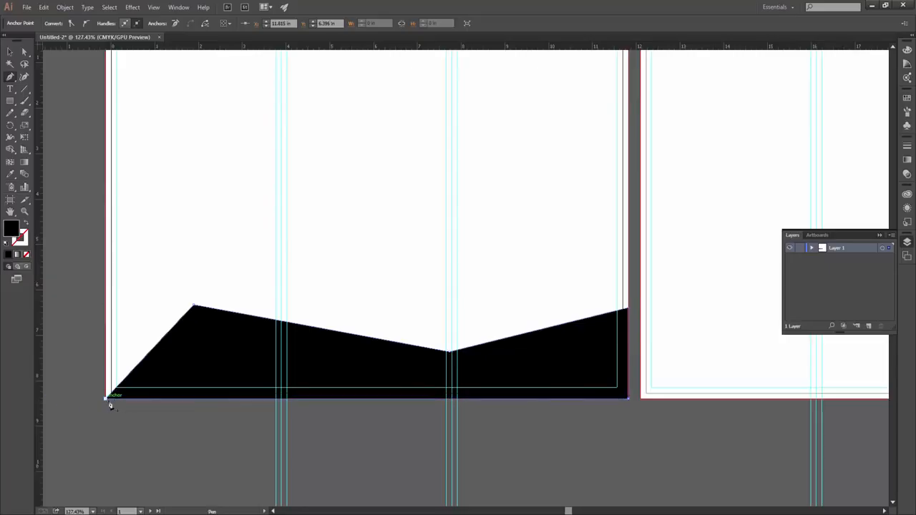
{"action": "key", "text": "v"}
{"action": "key", "text": "ctrl+shift+a"}
Step: Fill the angular shape along the first artboard's bottom with orange
{"action": "left_click", "coordinate": [192, 346]}
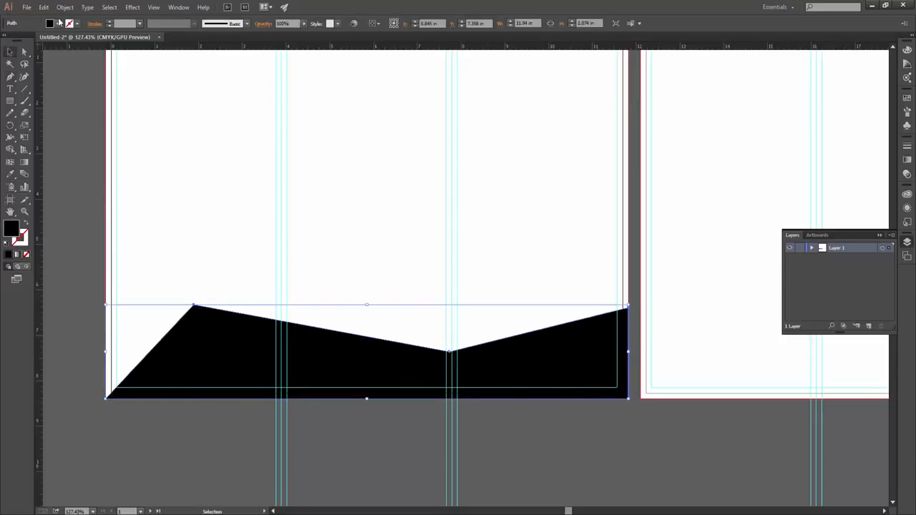
{"action": "left_click", "coordinate": [76, 24]}
{"action": "left_click", "coordinate": [92, 41]}
{"action": "left_click", "coordinate": [204, 178]}
{"action": "left_click", "coordinate": [205, 262]}
{"action": "left_click", "coordinate": [225, 354]}
Step: Examine the orange shape's lower-left corner against the trim edge, bleed line and margin guides
{"action": "scroll", "coordinate": [107, 396], "scroll_direction": "up", "scroll_amount": 4}
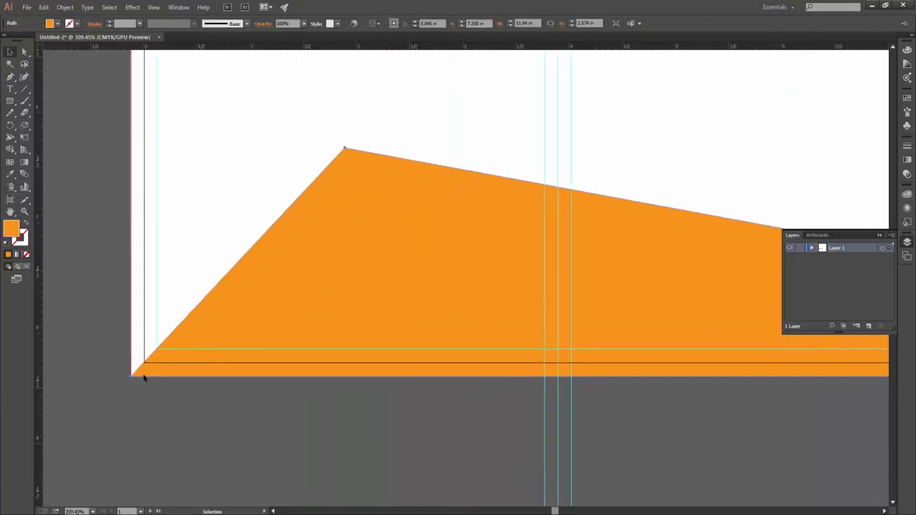
{"action": "left_click", "coordinate": [143, 390]}
{"action": "left_click", "coordinate": [147, 365]}
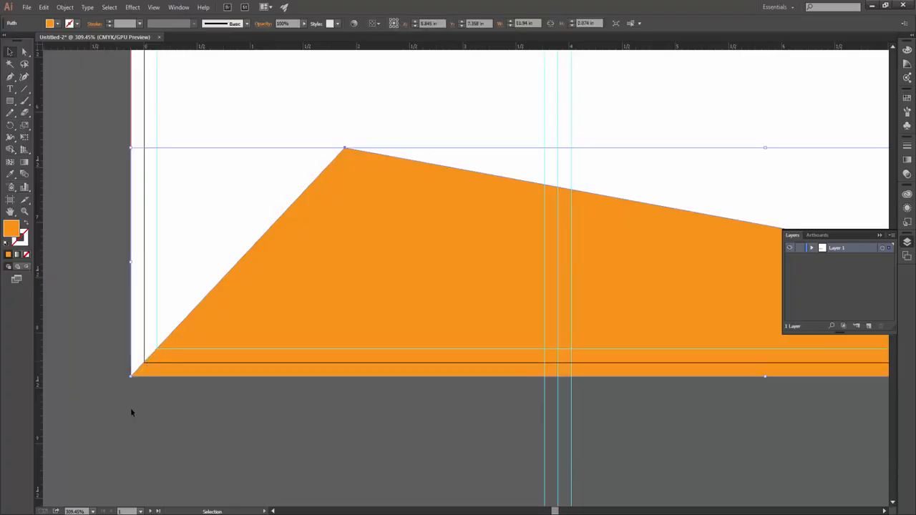
{"action": "scroll", "coordinate": [139, 360], "scroll_direction": "up", "scroll_amount": 5}
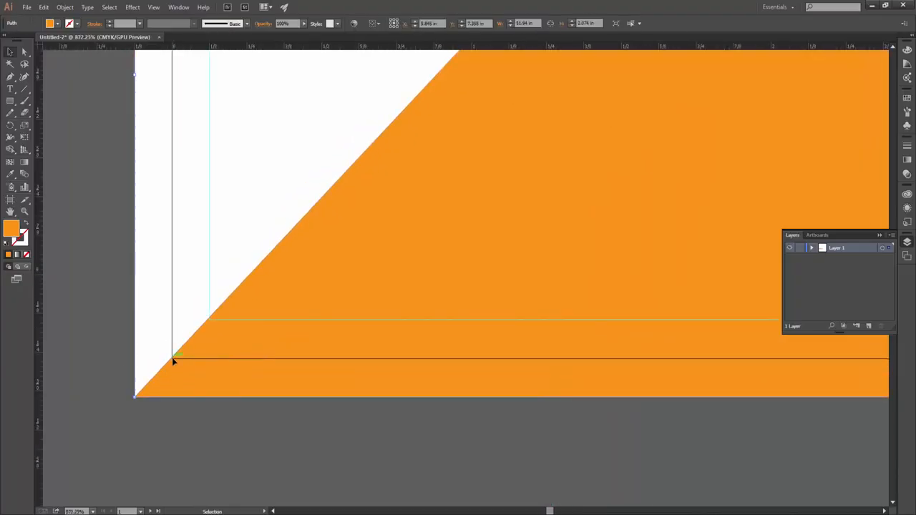
{"action": "scroll", "coordinate": [224, 350], "scroll_direction": "down", "scroll_amount": 7}
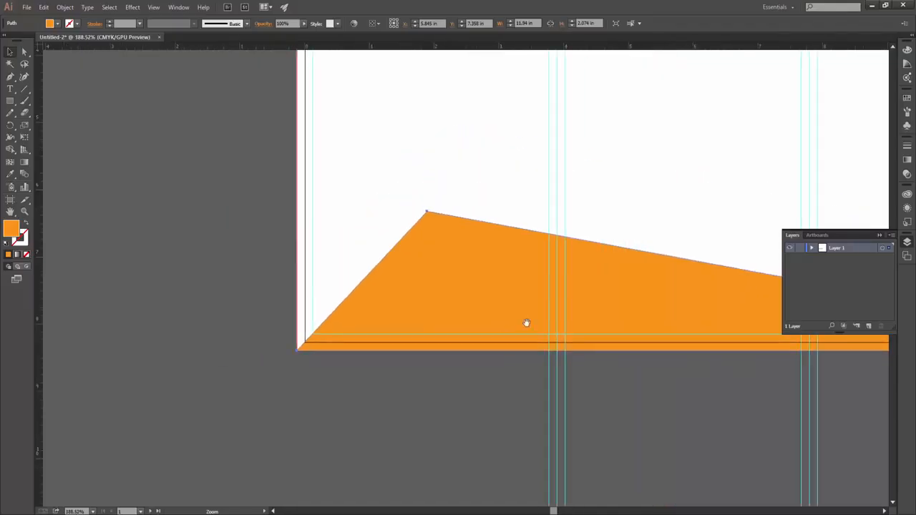
{"action": "left_click_drag", "start_coordinate": [525, 323], "coordinate": [383, 364]}
{"action": "scroll", "coordinate": [307, 361], "scroll_direction": "up", "scroll_amount": 6}
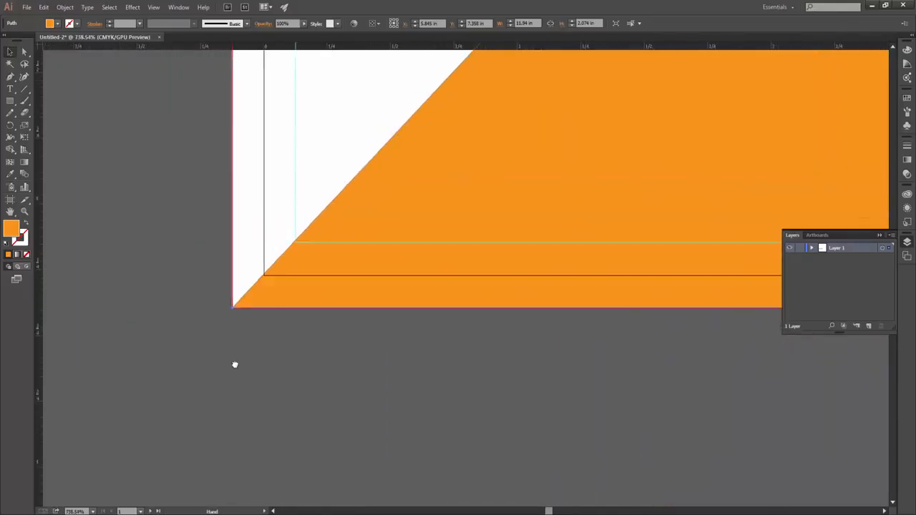
{"action": "left_click", "coordinate": [187, 349]}
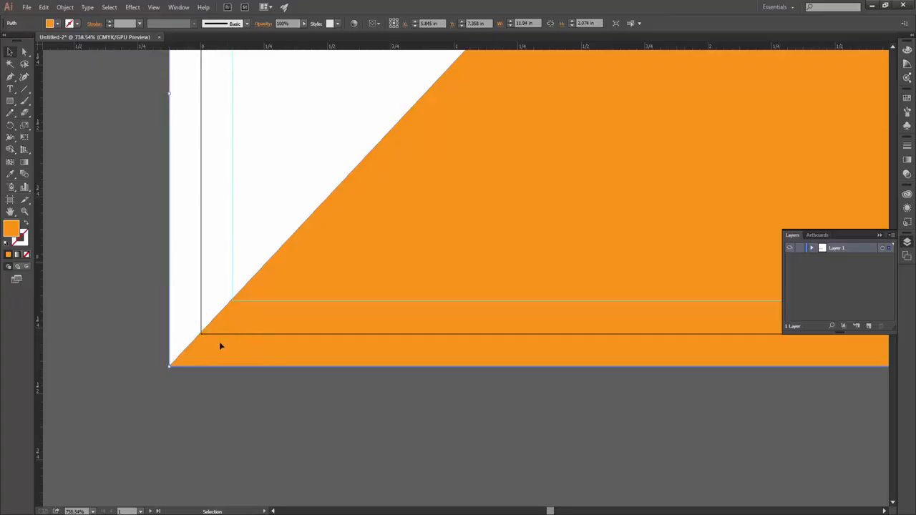
{"action": "scroll", "coordinate": [284, 390], "scroll_direction": "down", "scroll_amount": 6}
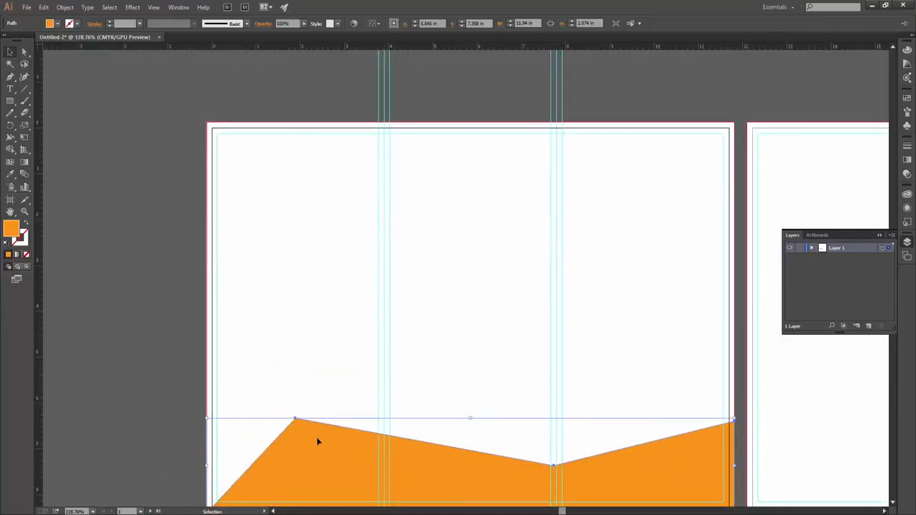
Step: Switch to the browser, search for lorem ipsum and open the lipsum.com generator page
{"action": "key", "text": "alt+Tab"}
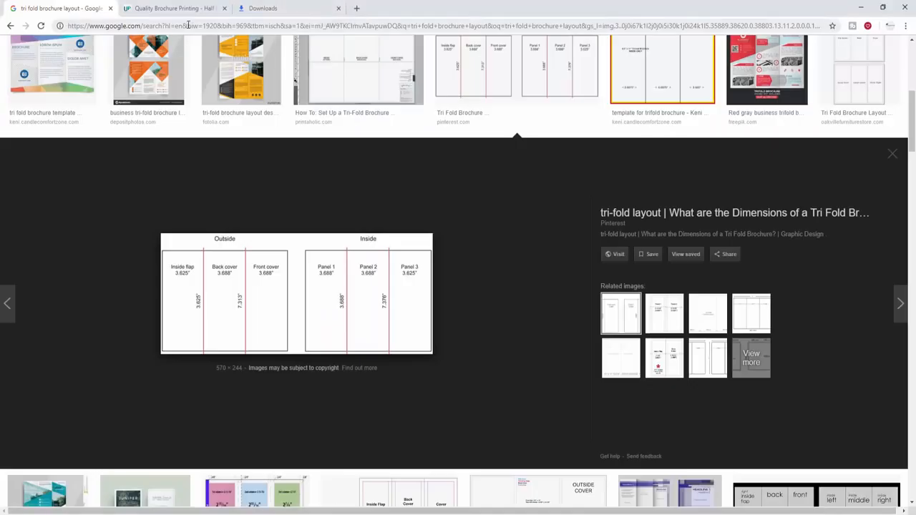
{"action": "left_click", "coordinate": [173, 26]}
{"action": "type", "text": "lo"}
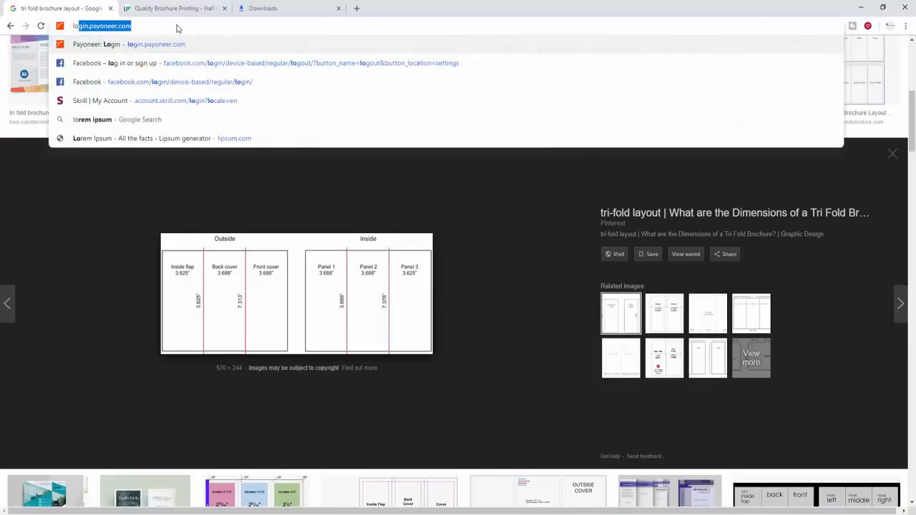
{"action": "type", "text": "re"}
{"action": "key", "text": "Return"}
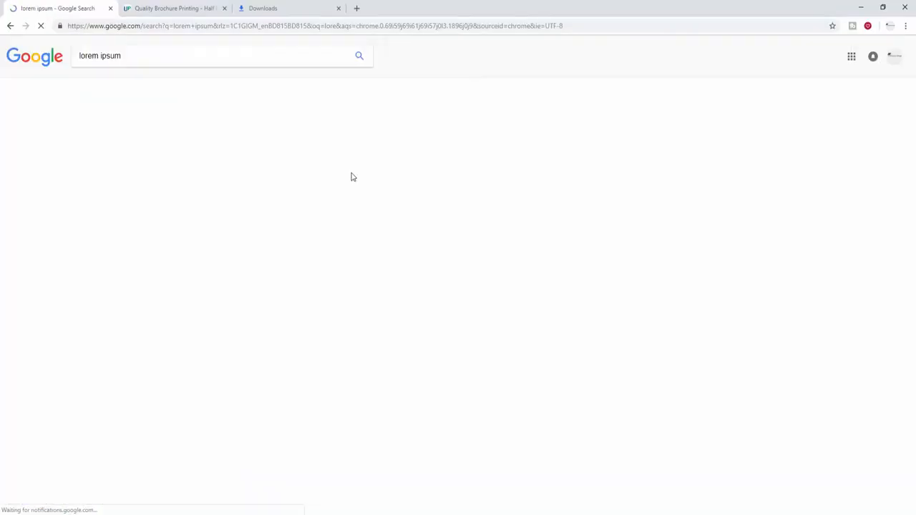
{"action": "left_click", "coordinate": [168, 127]}
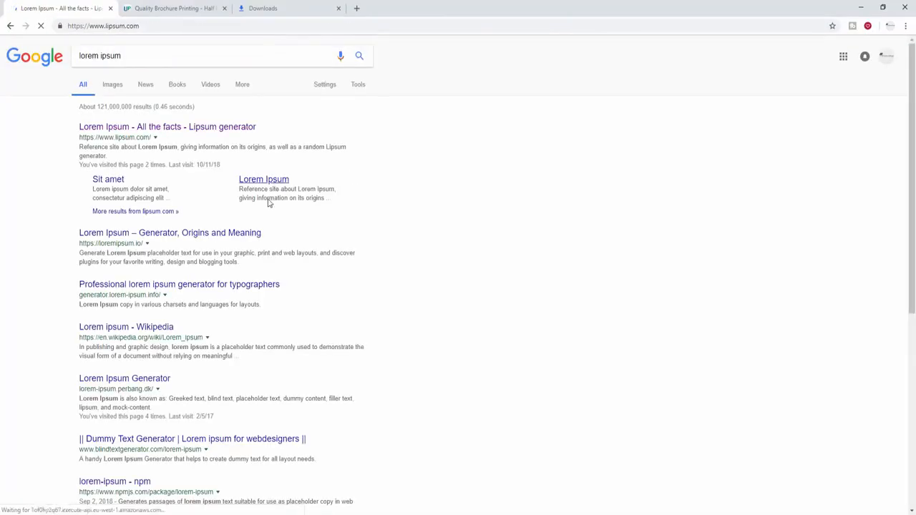
Step: Copy the heading "What is Lorem Ipsum?" from the page and paste it into the Illustrator brochure
{"action": "triple_click", "coordinate": [269, 181]}
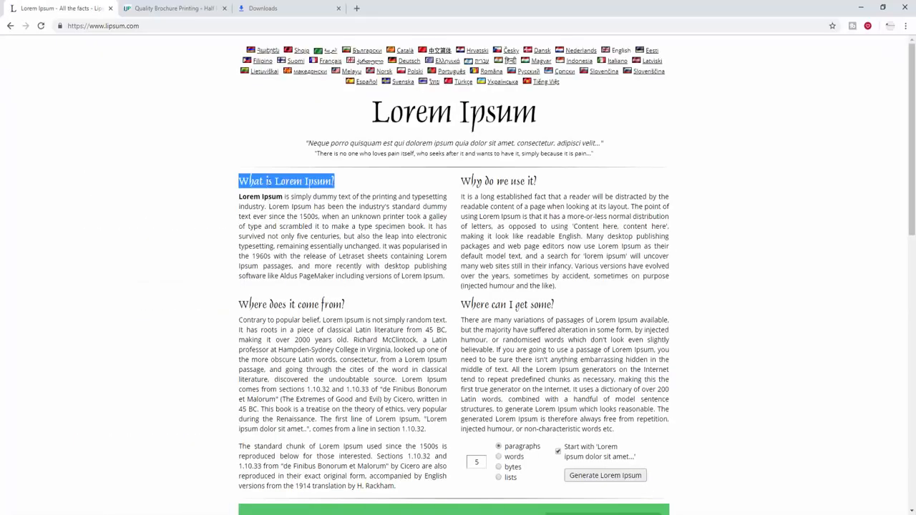
{"action": "key", "text": "ctrl+c"}
{"action": "key", "text": "alt+Tab"}
{"action": "key", "text": "ctrl+v"}
Step: Set the heading in Open Sans Bold, enlarge it to about 34.67 pt and place it at the top of the first panel
{"action": "left_click", "coordinate": [342, 24]}
{"action": "type", "text": "op"}
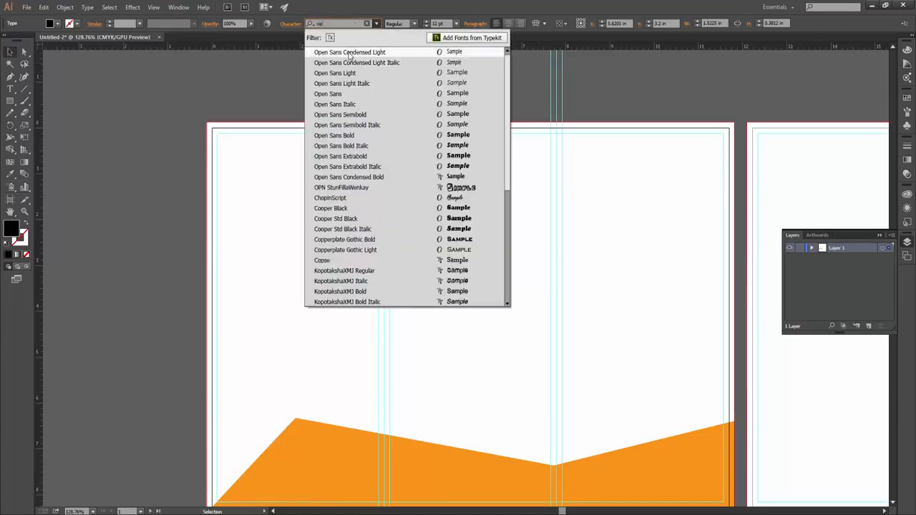
{"action": "left_click", "coordinate": [413, 23]}
{"action": "left_click", "coordinate": [401, 114]}
{"action": "left_click_drag", "start_coordinate": [509, 285], "coordinate": [613, 344]}
{"action": "left_click_drag", "start_coordinate": [538, 296], "coordinate": [342, 169]}
{"action": "left_click_drag", "start_coordinate": [402, 213], "coordinate": [368, 187]}
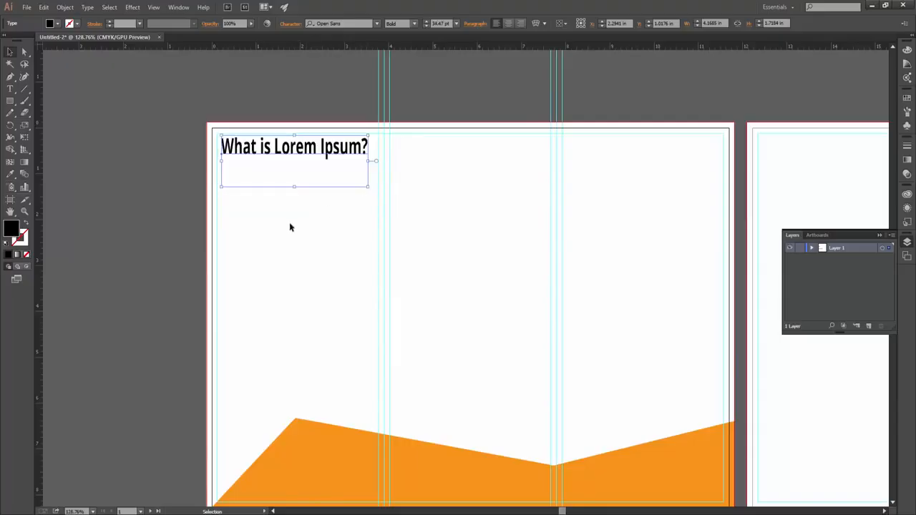
Step: Copy the Lorem Ipsum paragraph from the browser into a text frame about 3.64 by 3.71 in beneath the first panel's heading
{"action": "left_click", "coordinate": [290, 227]}
{"action": "left_click", "coordinate": [10, 89]}
{"action": "key", "text": "alt+Tab"}
{"action": "key", "text": "alt+Tab"}
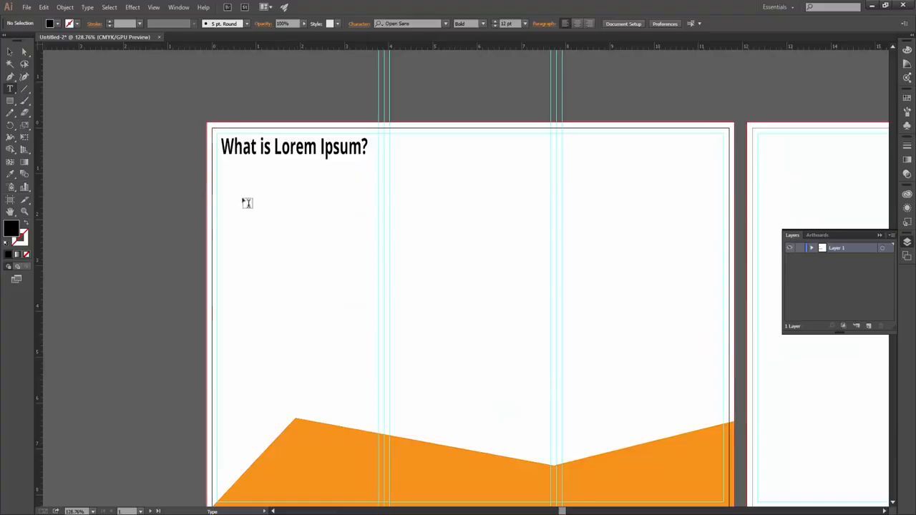
{"action": "left_click_drag", "start_coordinate": [219, 184], "coordinate": [379, 353]}
{"action": "key", "text": "ctrl+v"}
Step: Set the whole body paragraph to Open Sans Regular and justify it with the last line aligned left
{"action": "key", "text": "ctrl+a"}
{"action": "left_click", "coordinate": [414, 23]}
{"action": "left_click", "coordinate": [412, 78]}
{"action": "key", "text": "ctrl+shift+j"}
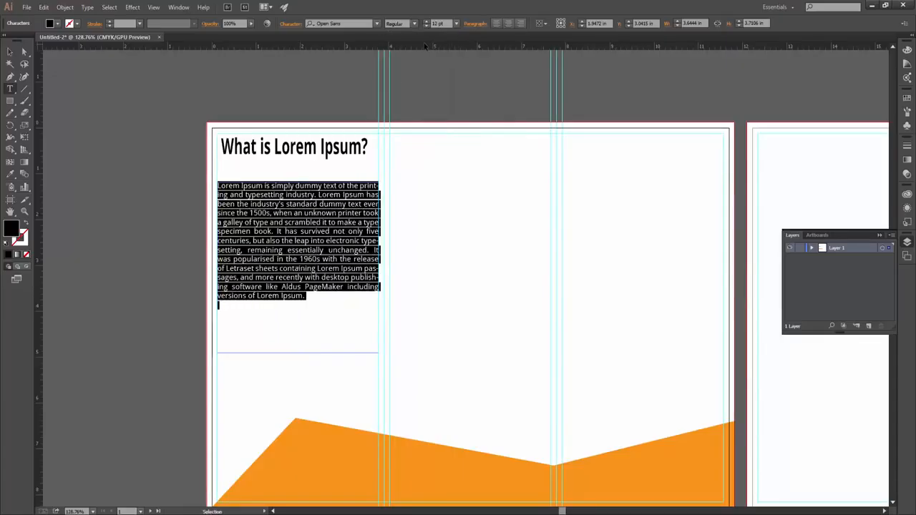
Step: Move the body text frame straight down about 1.7 in to leave a gap below the heading
{"action": "left_click", "coordinate": [10, 53]}
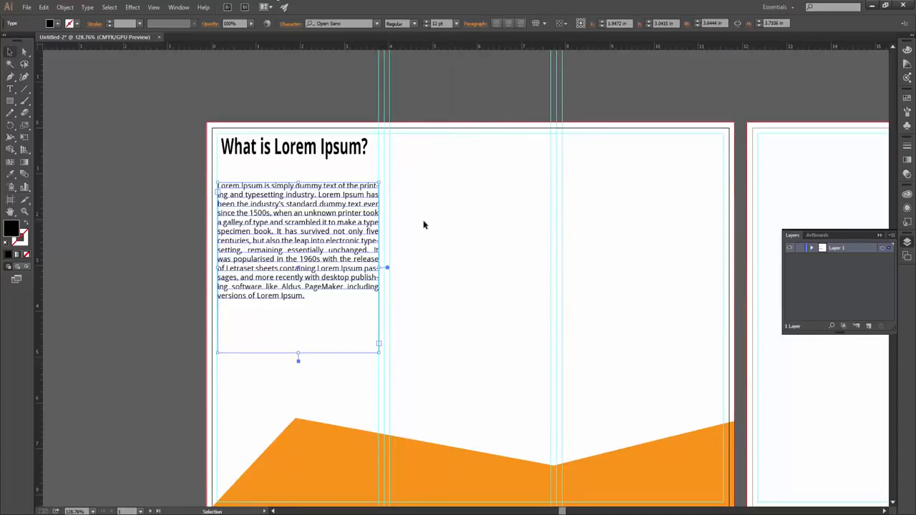
{"action": "key", "text": "shift+Down"}
{"action": "key", "text": "shift+Down"}
{"action": "key", "text": "shift+Down"}
{"action": "key", "text": "shift+Down"}
{"action": "key", "text": "shift+Down"}
{"action": "key", "text": "shift+Down"}
{"action": "key", "text": "shift+Down"}
{"action": "key", "text": "shift+Down"}
{"action": "key", "text": "shift+Down"}
{"action": "key", "text": "shift+Down"}
{"action": "key", "text": "shift+Down"}
{"action": "key", "text": "shift+Down"}
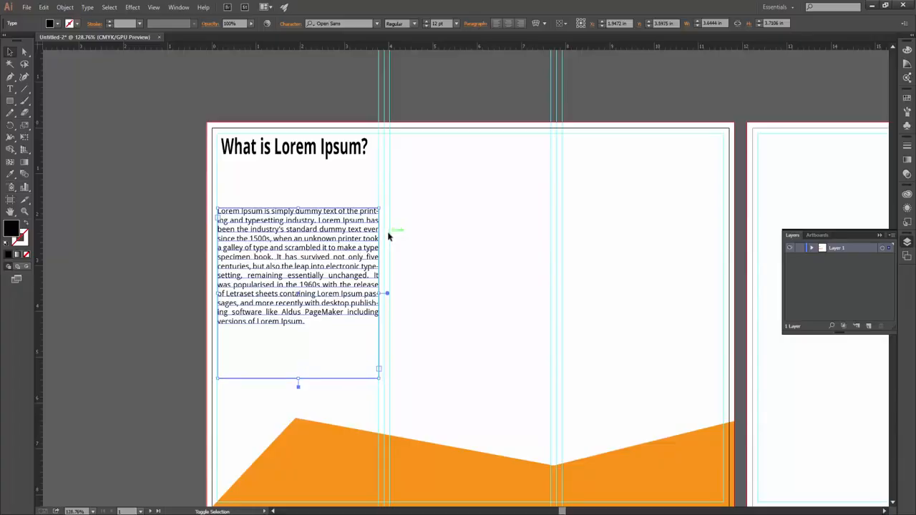
{"action": "left_click", "coordinate": [456, 234]}
Step: Draw a rectangle about 3.64 by 1.85 in between the heading and the body text and fill it light gray
{"action": "key", "text": "m"}
{"action": "left_click_drag", "start_coordinate": [222, 170], "coordinate": [378, 252]}
{"action": "left_click", "coordinate": [57, 24]}
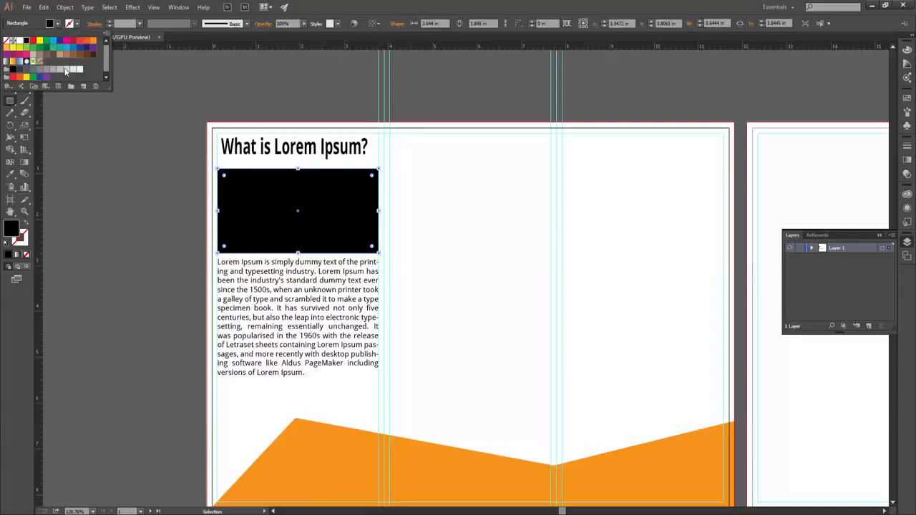
{"action": "left_click", "coordinate": [75, 70]}
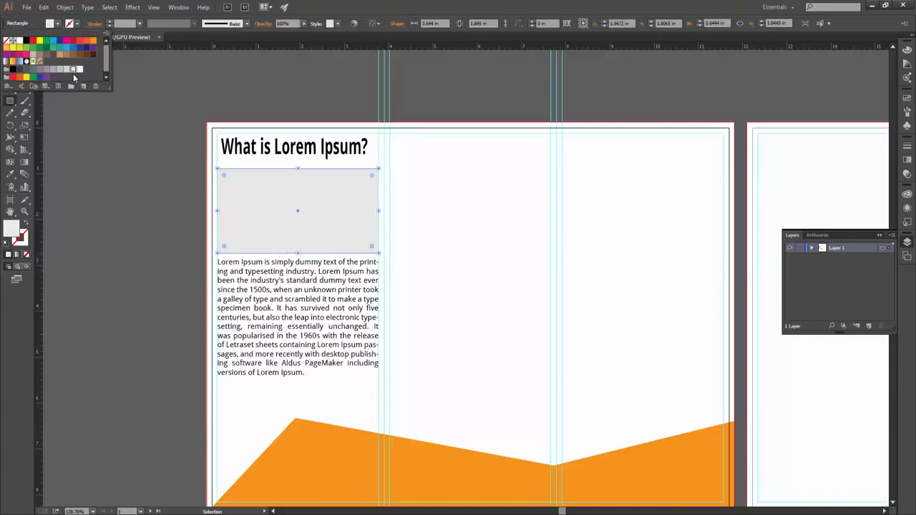
Step: Duplicate the heading, change the copy's text to "IMAGE" and place it in the middle of the light gray rectangle
{"action": "key", "text": "v"}
{"action": "left_click", "coordinate": [422, 239]}
{"action": "left_click", "coordinate": [310, 146]}
{"action": "left_click_drag", "start_coordinate": [310, 147], "coordinate": [454, 252]}
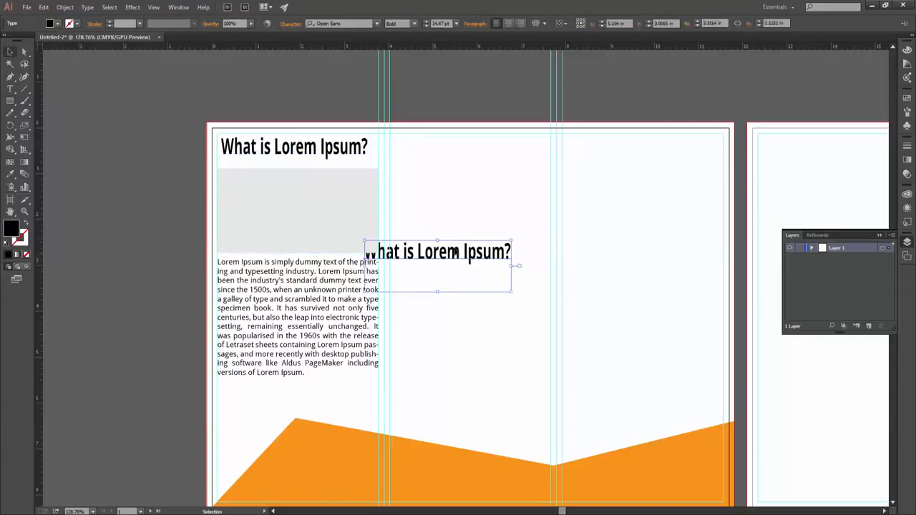
{"action": "double_click", "coordinate": [454, 252]}
{"action": "key", "text": "ctrl+a"}
{"action": "key", "text": "BackSpace"}
{"action": "type", "text": "IMAGE"}
{"action": "key", "text": "Escape"}
{"action": "left_click_drag", "start_coordinate": [395, 258], "coordinate": [299, 214]}
Step: Fill the "IMAGE" label with the gray swatch C=0 M=0 Y=0 K=40 and deselect it
{"action": "left_click", "coordinate": [57, 23]}
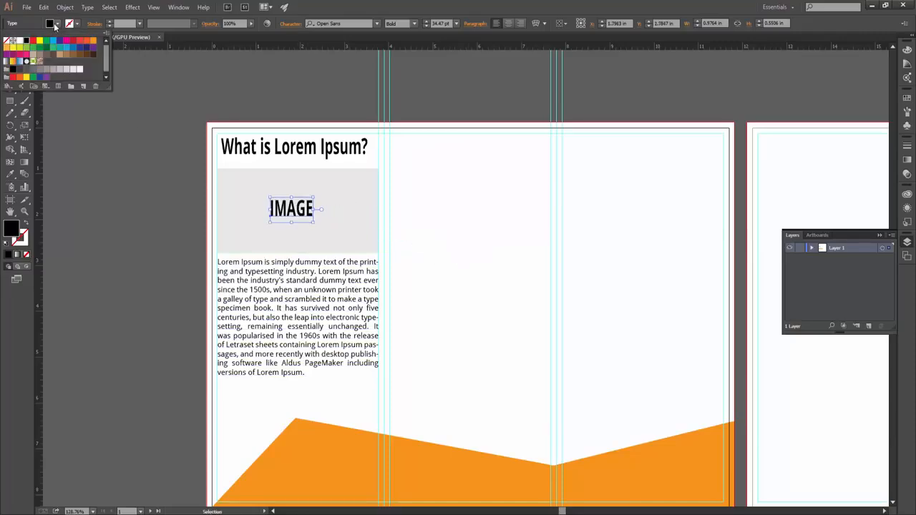
{"action": "left_click", "coordinate": [54, 69]}
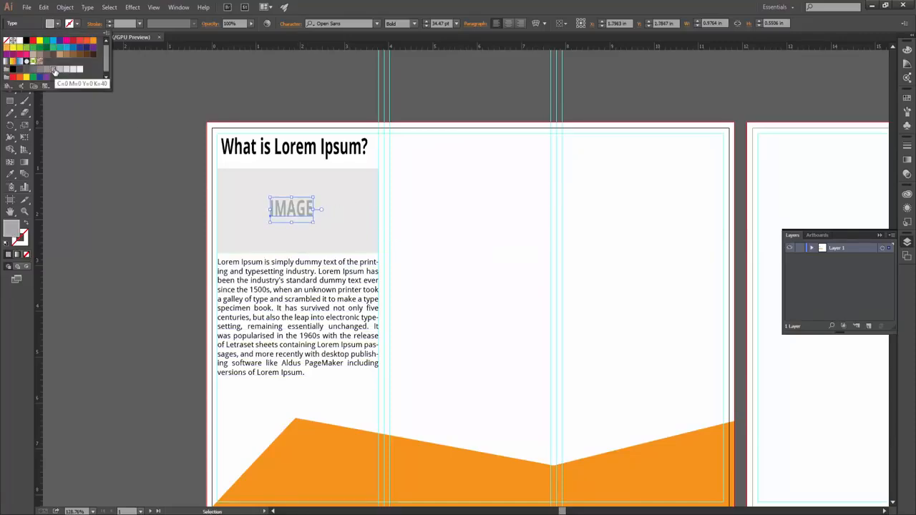
{"action": "left_click", "coordinate": [192, 249]}
Step: Examine how the edges of the body text and the image placeholder line up with the first panel's margin guides
{"action": "left_click_drag", "start_coordinate": [269, 156], "coordinate": [286, 159]}
{"action": "left_click_drag", "start_coordinate": [342, 177], "coordinate": [295, 189]}
{"action": "left_click", "coordinate": [295, 190]}
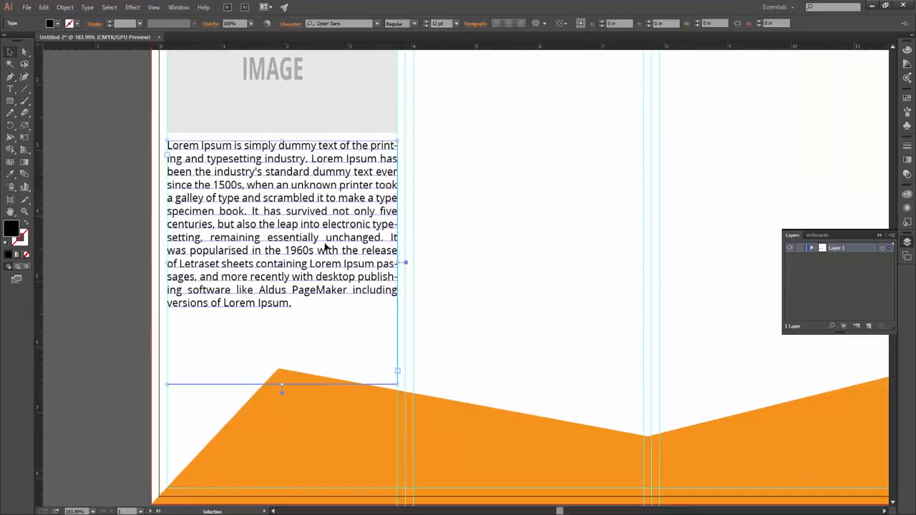
{"action": "left_click", "coordinate": [499, 255]}
{"action": "scroll", "coordinate": [413, 225], "scroll_direction": "down", "scroll_amount": 2}
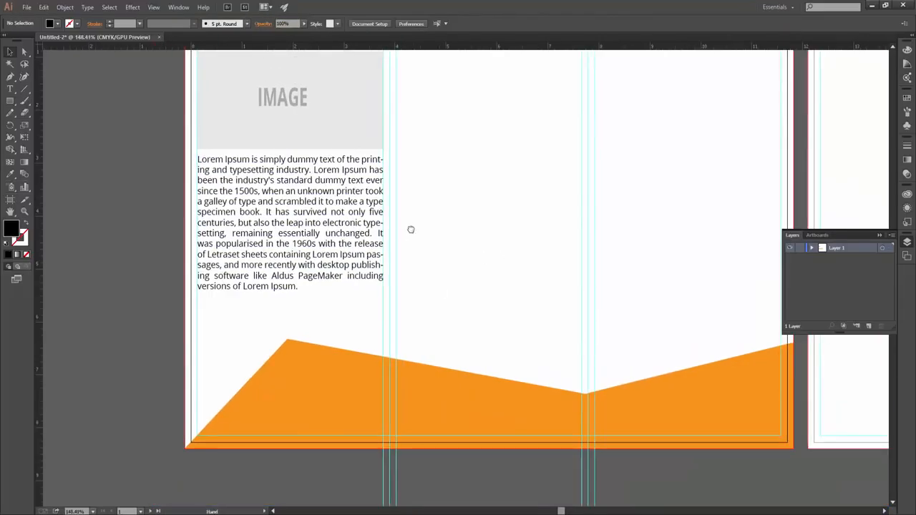
{"action": "left_click", "coordinate": [333, 249]}
{"action": "scroll", "coordinate": [433, 232], "scroll_direction": "up", "scroll_amount": 4}
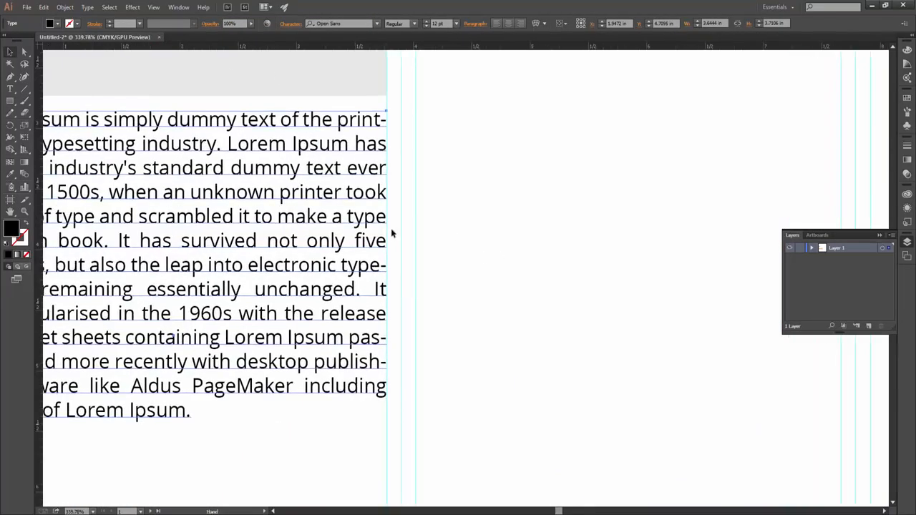
{"action": "scroll", "coordinate": [360, 243], "scroll_direction": "down", "scroll_amount": 4}
{"action": "scroll", "coordinate": [234, 244], "scroll_direction": "up", "scroll_amount": 3}
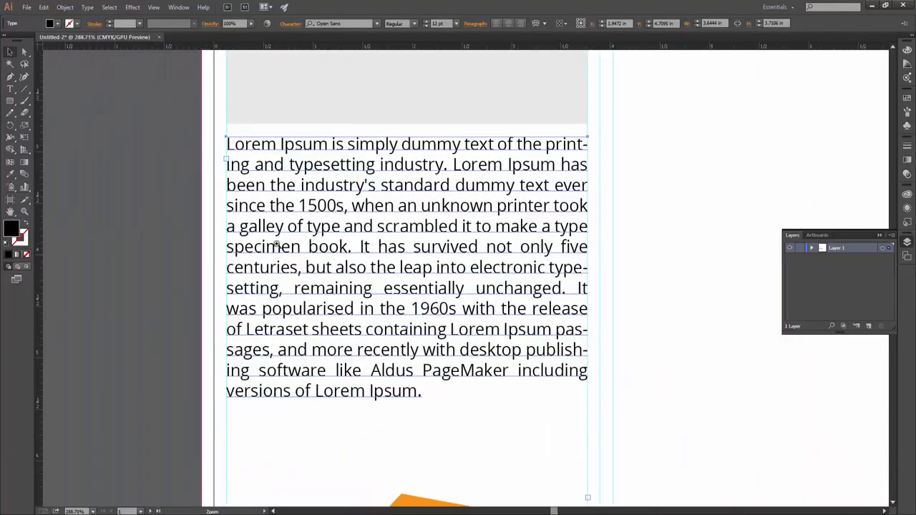
{"action": "scroll", "coordinate": [291, 230], "scroll_direction": "down", "scroll_amount": 3}
{"action": "left_click", "coordinate": [296, 204]}
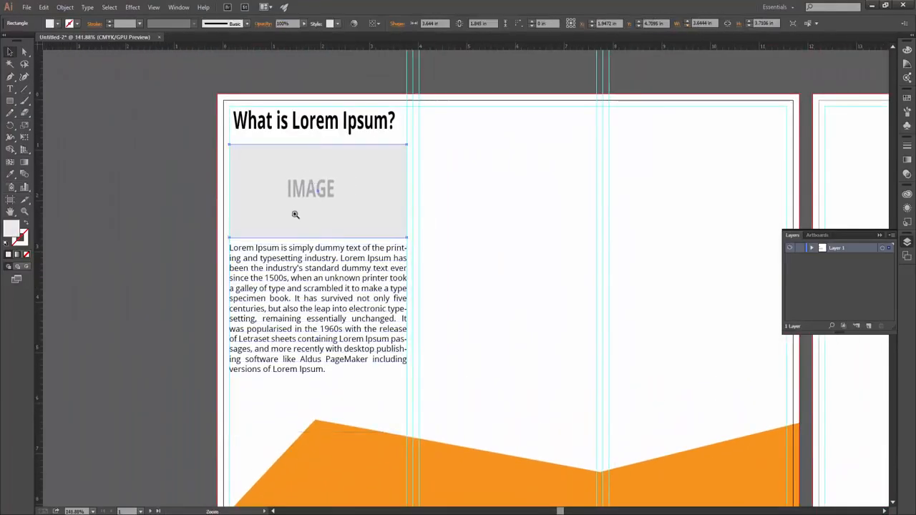
{"action": "scroll", "coordinate": [509, 180], "scroll_direction": "up", "scroll_amount": 4}
{"action": "scroll", "coordinate": [397, 201], "scroll_direction": "down", "scroll_amount": 1}
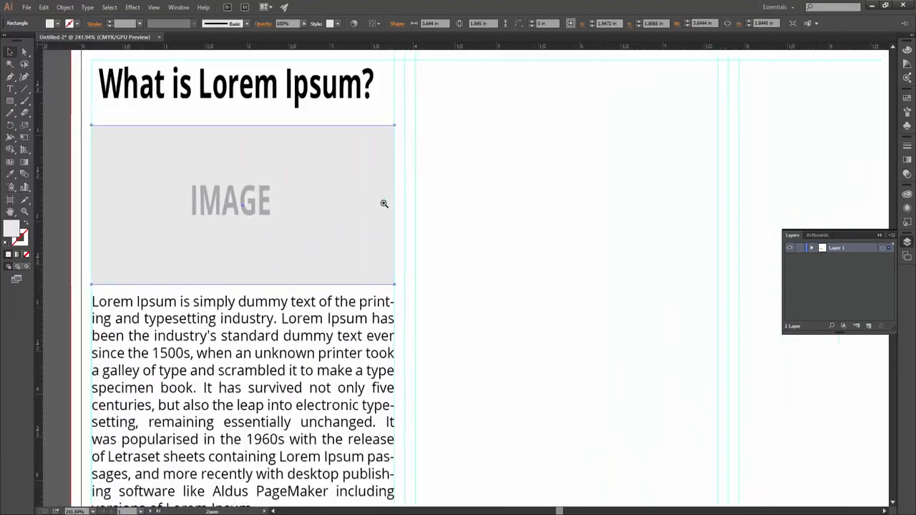
{"action": "mouse_move", "coordinate": [397, 206]}
{"action": "left_mouse_down"}
{"action": "mouse_move", "coordinate": [421, 217]}
{"action": "mouse_move", "coordinate": [409, 221]}
{"action": "mouse_move", "coordinate": [412, 206]}
{"action": "mouse_move", "coordinate": [394, 205]}
{"action": "left_mouse_up"}
{"action": "key", "text": "ctrl+shift+a"}
{"action": "scroll", "coordinate": [292, 348], "scroll_direction": "down", "scroll_amount": 2}
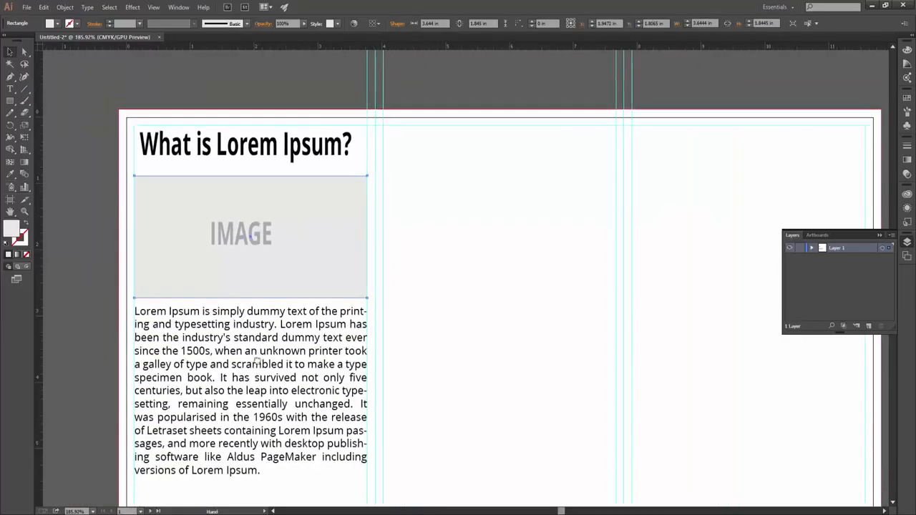
{"action": "left_click", "coordinate": [312, 306]}
{"action": "scroll", "coordinate": [312, 306], "scroll_direction": "down", "scroll_amount": 2}
Step: Widen the first panel's heading to about 3.58 in so it reaches the margin guide beside the fold
{"action": "left_click", "coordinate": [298, 151]}
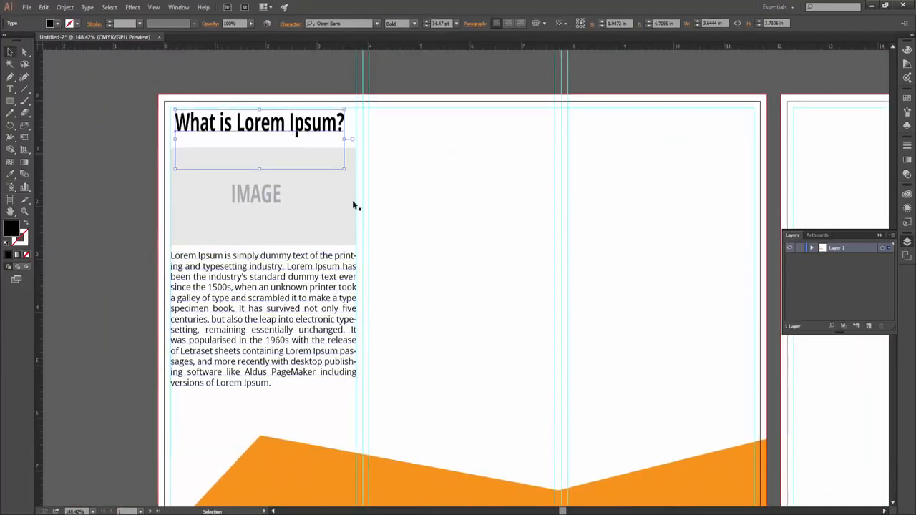
{"action": "left_click_drag", "start_coordinate": [344, 140], "coordinate": [350, 140]}
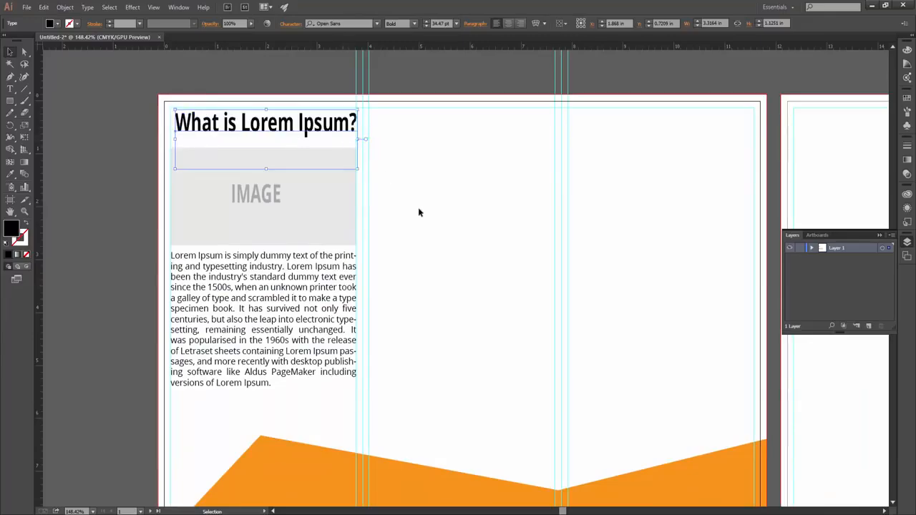
{"action": "left_click", "coordinate": [420, 203]}
Step: Draw an angular closed shape about 7.9 by 3.5 in with the Pen tool, from the first fold guide to the outer bleed edge
{"action": "scroll", "coordinate": [419, 322], "scroll_direction": "down", "scroll_amount": 1}
{"action": "left_click_drag", "start_coordinate": [419, 321], "coordinate": [340, 317]}
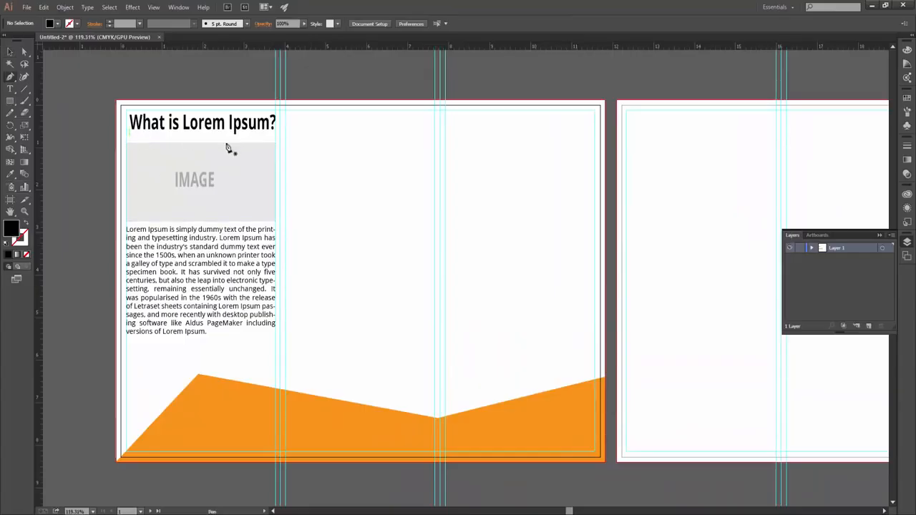
{"action": "left_click", "coordinate": [280, 187]}
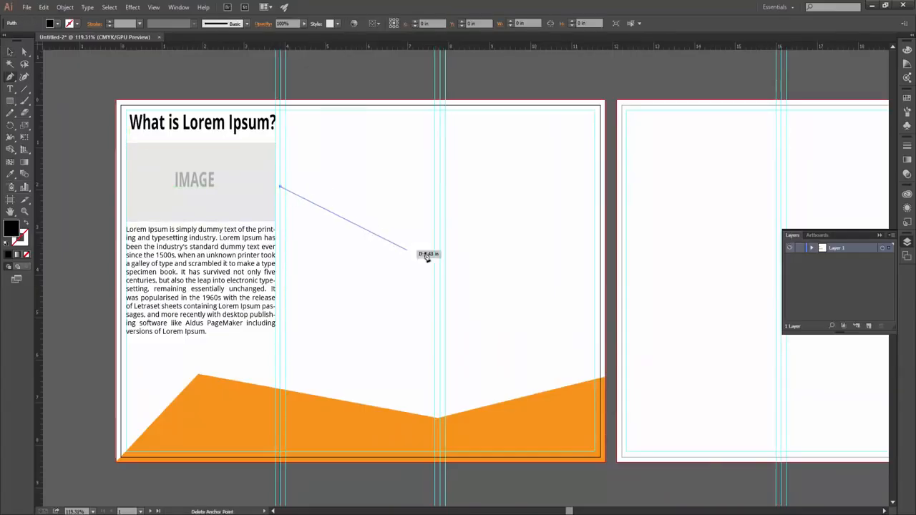
{"action": "left_click", "coordinate": [435, 240]}
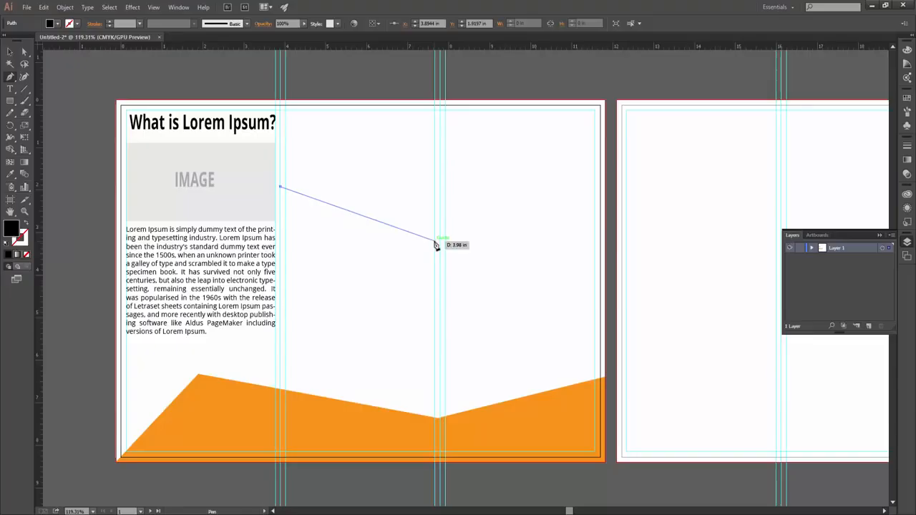
{"action": "left_click", "coordinate": [603, 124]}
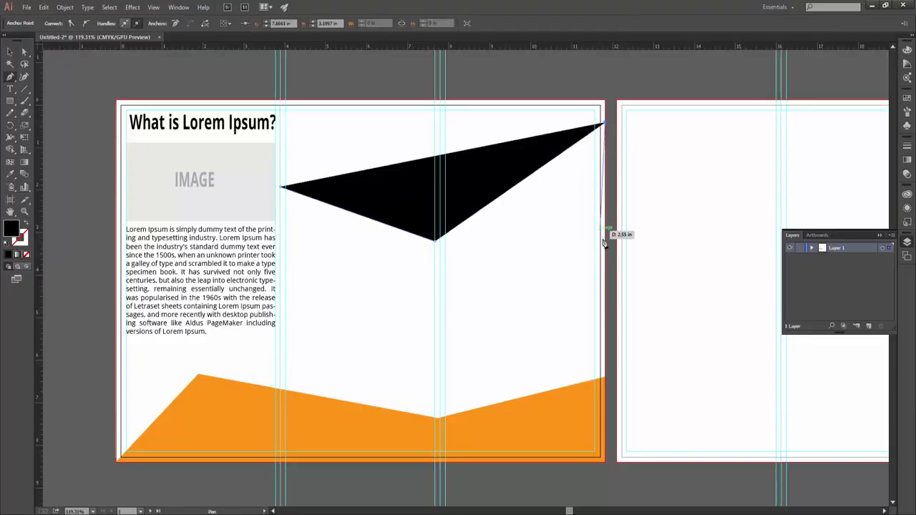
{"action": "left_click", "coordinate": [438, 269]}
{"action": "left_click", "coordinate": [281, 187]}
{"action": "key", "text": "v"}
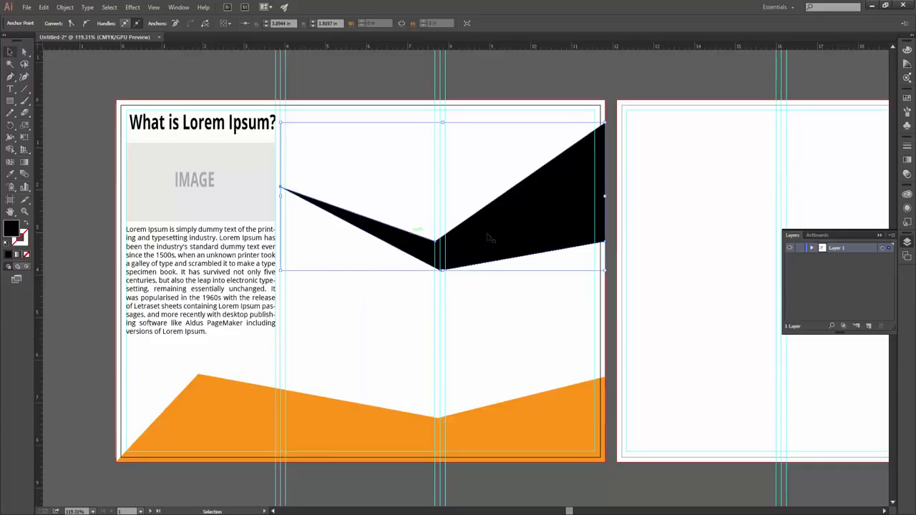
Step: Fill the new angular shape with the orange swatch and deselect it
{"action": "left_click", "coordinate": [489, 270]}
{"action": "left_click", "coordinate": [57, 25]}
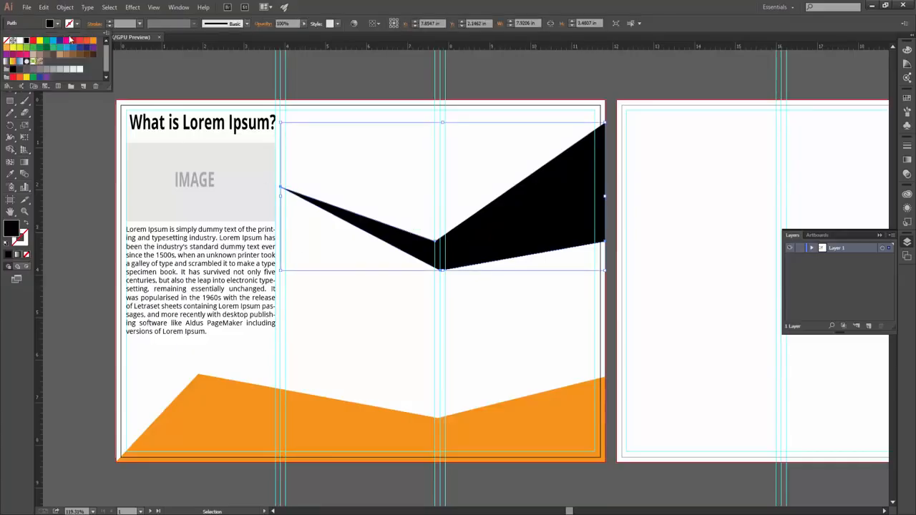
{"action": "left_click", "coordinate": [91, 44]}
{"action": "left_click", "coordinate": [502, 297]}
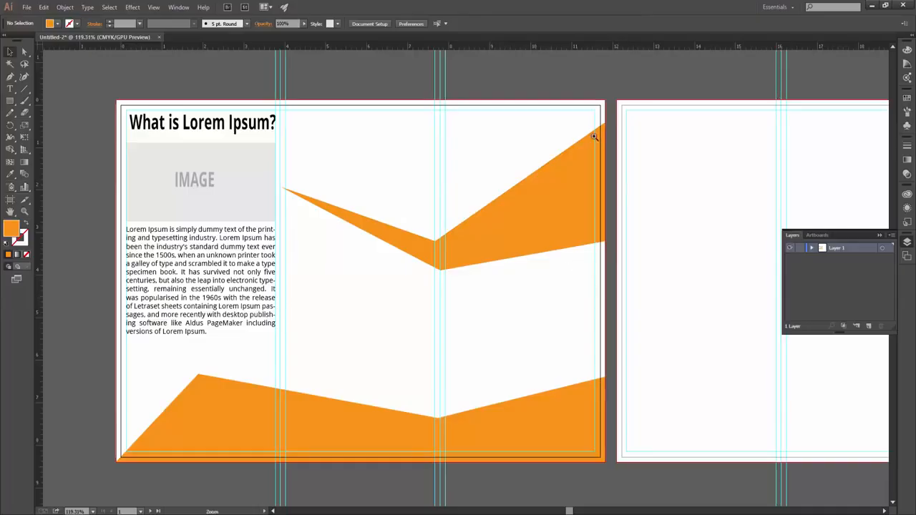
Step: Inspect the new orange shape at the bleed edge and the first panel's image, heading and text against the margin guides
{"action": "scroll", "coordinate": [605, 122], "scroll_direction": "up", "scroll_amount": 2}
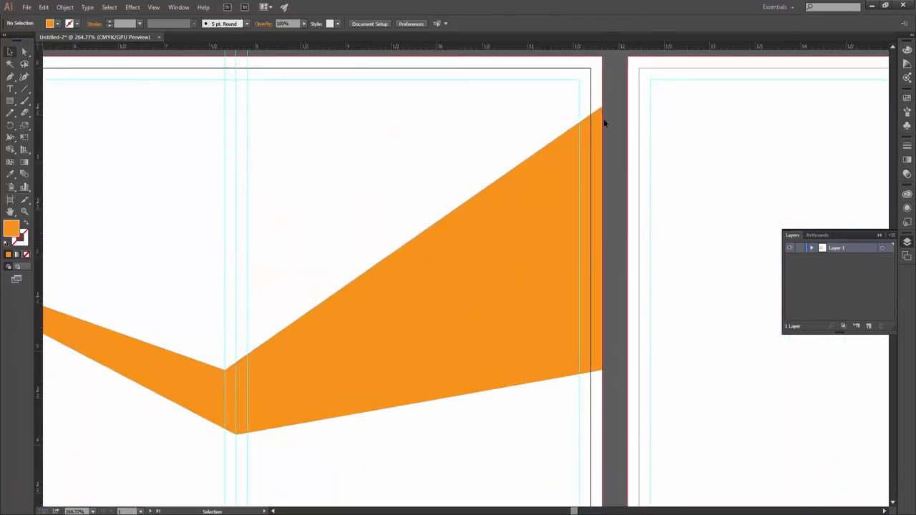
{"action": "scroll", "coordinate": [603, 118], "scroll_direction": "down", "scroll_amount": 1}
{"action": "scroll", "coordinate": [548, 226], "scroll_direction": "down", "scroll_amount": 1}
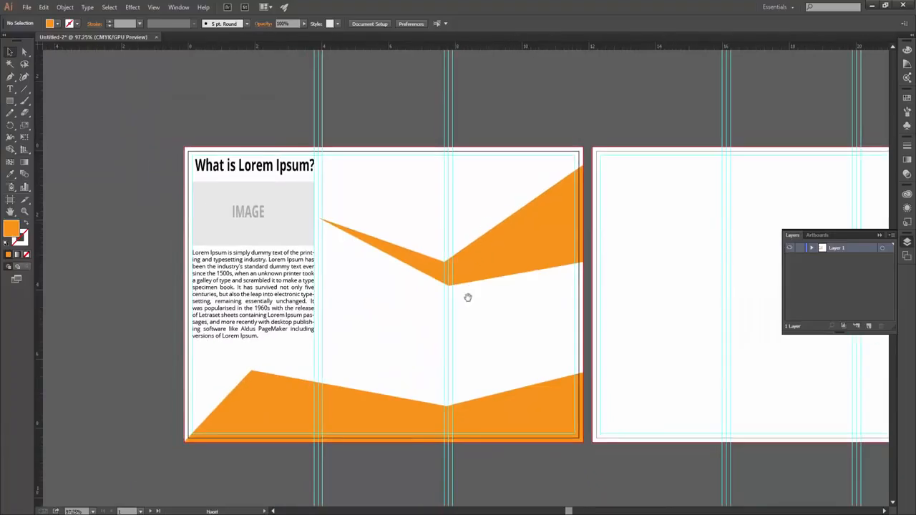
{"action": "scroll", "coordinate": [398, 265], "scroll_direction": "up", "scroll_amount": 1}
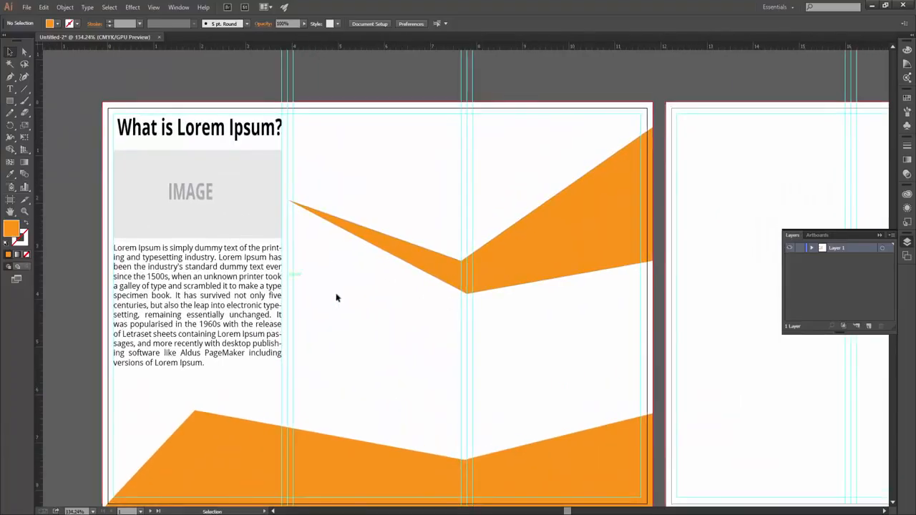
{"action": "left_click", "coordinate": [179, 259]}
{"action": "left_click", "coordinate": [211, 196]}
{"action": "left_click", "coordinate": [214, 127]}
{"action": "scroll", "coordinate": [360, 356], "scroll_direction": "down", "scroll_amount": 1}
{"action": "scroll", "coordinate": [241, 317], "scroll_direction": "up", "scroll_amount": 2}
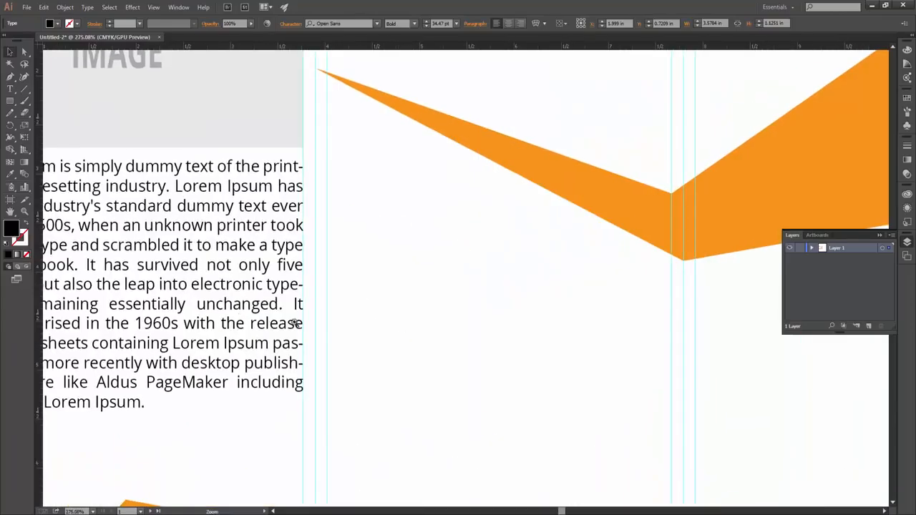
{"action": "scroll", "coordinate": [658, 348], "scroll_direction": "down", "scroll_amount": 3}
{"action": "scroll", "coordinate": [475, 262], "scroll_direction": "up", "scroll_amount": 2}
{"action": "key", "text": "ctrl+shift+a"}
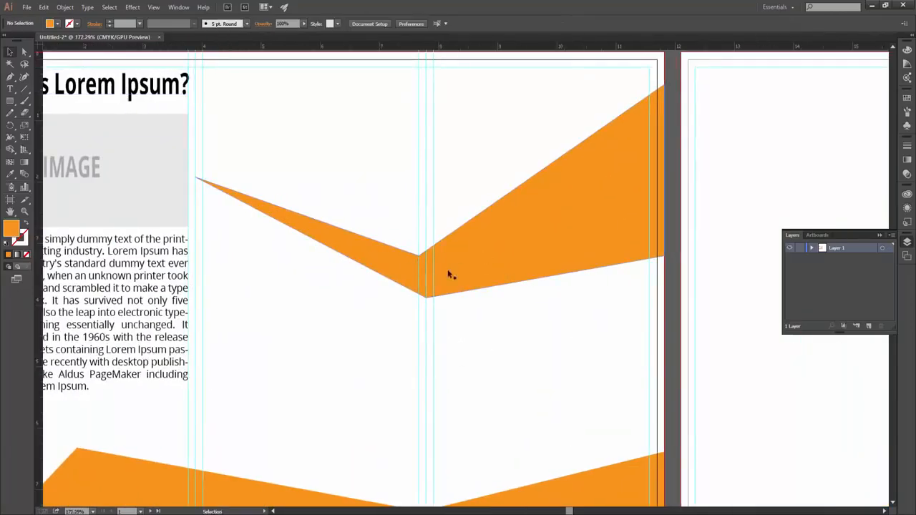
Step: Examine where both orange shapes cross the fold guides and extend out to the bleed edges
{"action": "scroll", "coordinate": [456, 265], "scroll_direction": "up", "scroll_amount": 1}
{"action": "scroll", "coordinate": [462, 370], "scroll_direction": "down", "scroll_amount": 2}
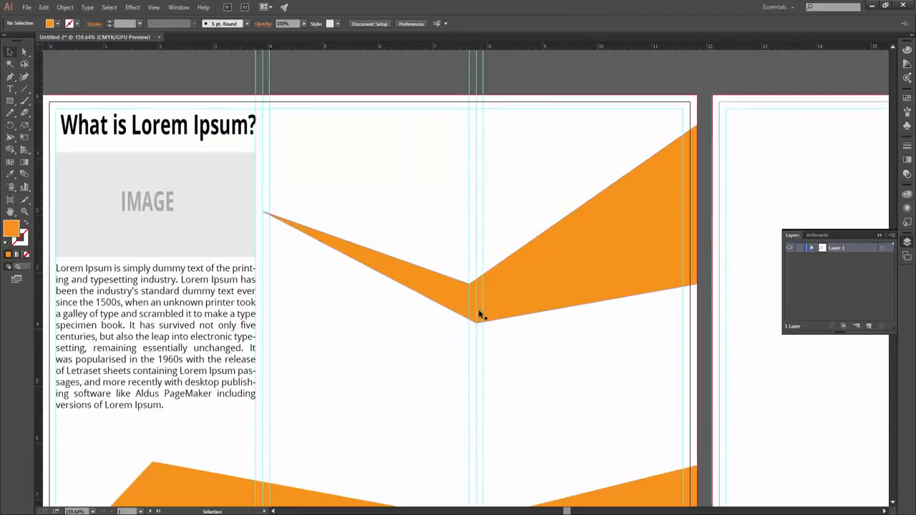
{"action": "scroll", "coordinate": [480, 312], "scroll_direction": "down", "scroll_amount": 1}
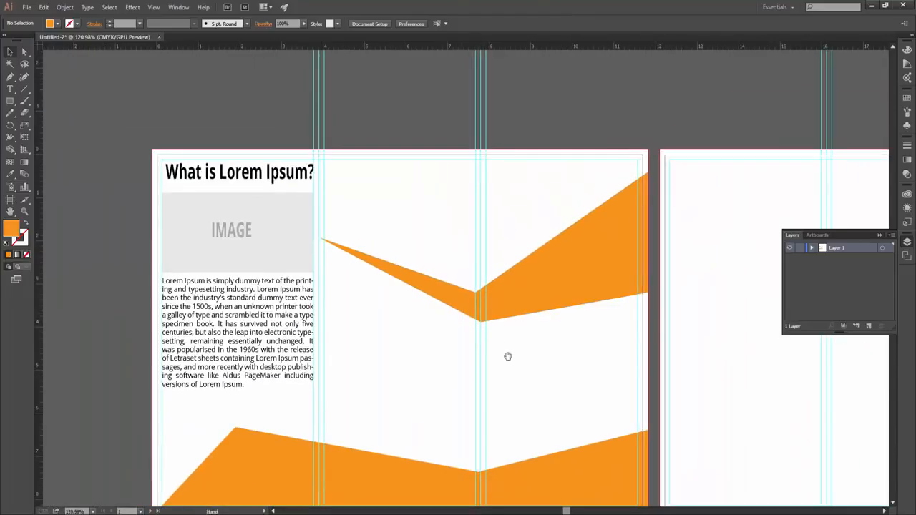
{"action": "scroll", "coordinate": [508, 358], "scroll_direction": "down", "scroll_amount": 2}
{"action": "left_click", "coordinate": [494, 416]}
{"action": "key", "text": "a"}
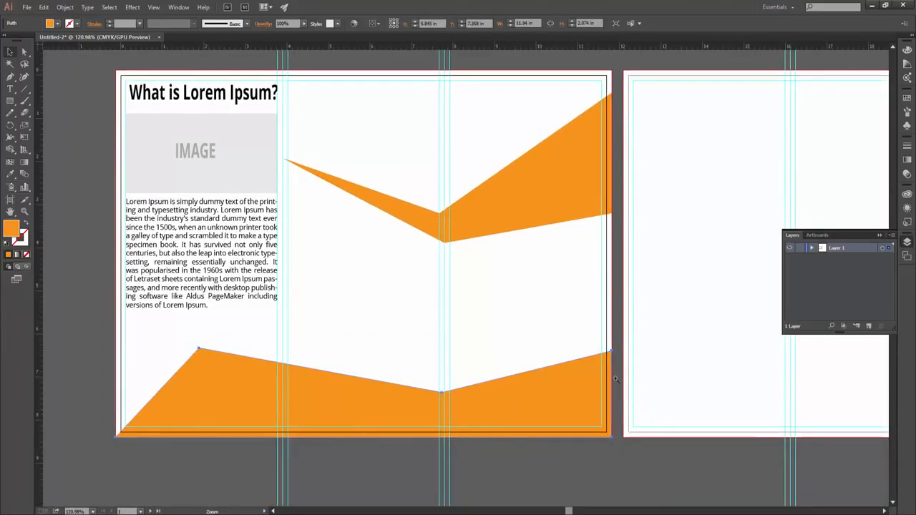
{"action": "scroll", "coordinate": [647, 349], "scroll_direction": "up", "scroll_amount": 3}
{"action": "scroll", "coordinate": [638, 374], "scroll_direction": "down", "scroll_amount": 3}
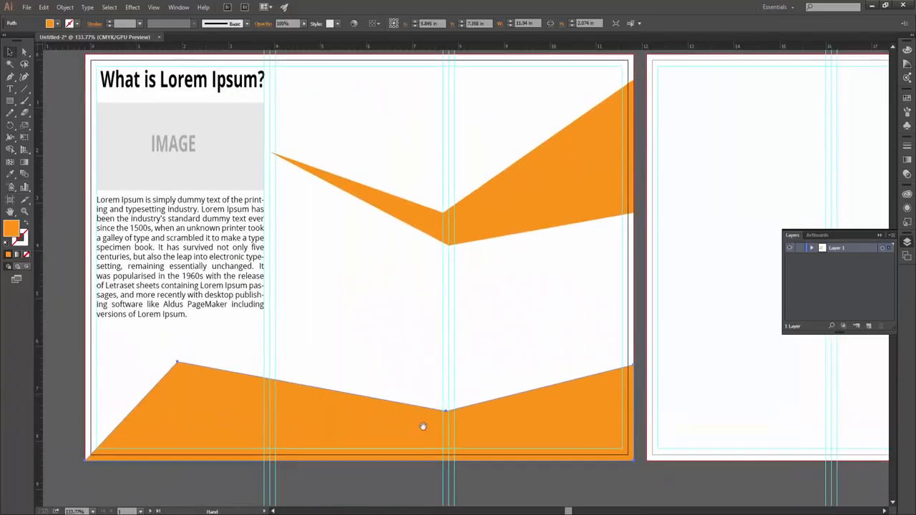
{"action": "scroll", "coordinate": [408, 372], "scroll_direction": "up", "scroll_amount": 2}
{"action": "scroll", "coordinate": [396, 321], "scroll_direction": "left", "scroll_amount": 3}
{"action": "scroll", "coordinate": [276, 301], "scroll_direction": "up", "scroll_amount": 2}
Step: Duplicate the body text frame onto the second and third panels, aligned to their margin guides beneath the upper orange shape
{"action": "left_click", "coordinate": [255, 320]}
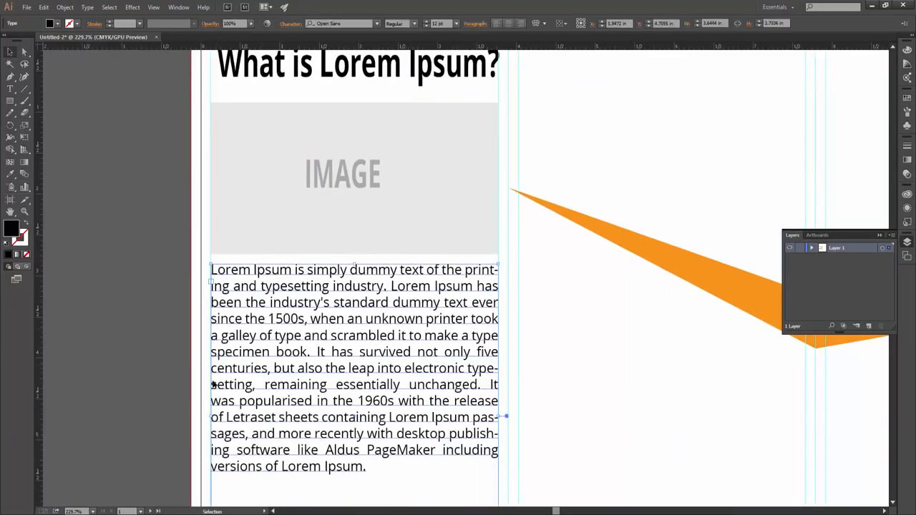
{"action": "mouse_move", "coordinate": [208, 417]}
{"action": "left_mouse_down"}
{"action": "mouse_move", "coordinate": [189, 416]}
{"action": "mouse_move", "coordinate": [207, 416]}
{"action": "left_mouse_up"}
{"action": "scroll", "coordinate": [513, 389], "scroll_direction": "down", "scroll_amount": 2}
{"action": "scroll", "coordinate": [432, 207], "scroll_direction": "down", "scroll_amount": 1}
{"action": "left_click_drag", "start_coordinate": [440, 265], "coordinate": [469, 266]}
{"action": "left_click", "coordinate": [648, 307]}
{"action": "left_click_drag", "start_coordinate": [382, 276], "coordinate": [587, 276]}
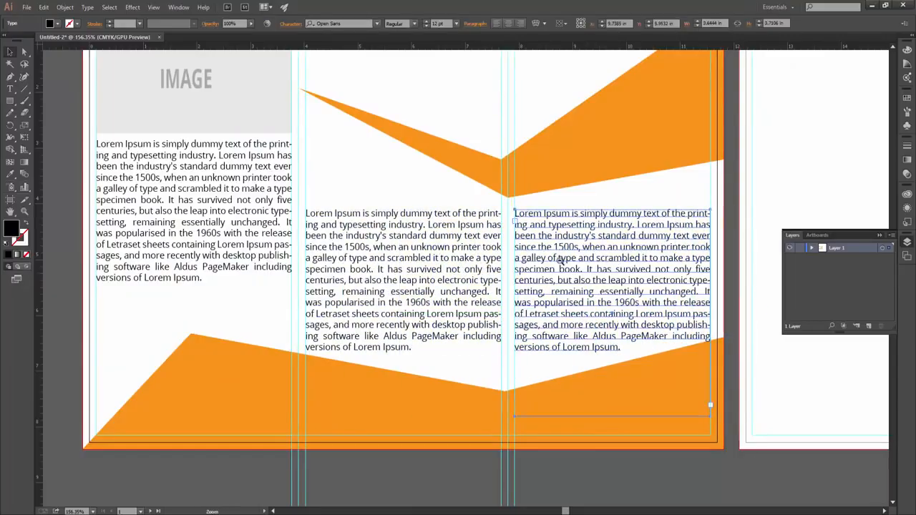
Step: Try to widen the third panel's text frame past its inner margin guide toward the fold
{"action": "scroll", "coordinate": [487, 219], "scroll_direction": "up", "scroll_amount": 5}
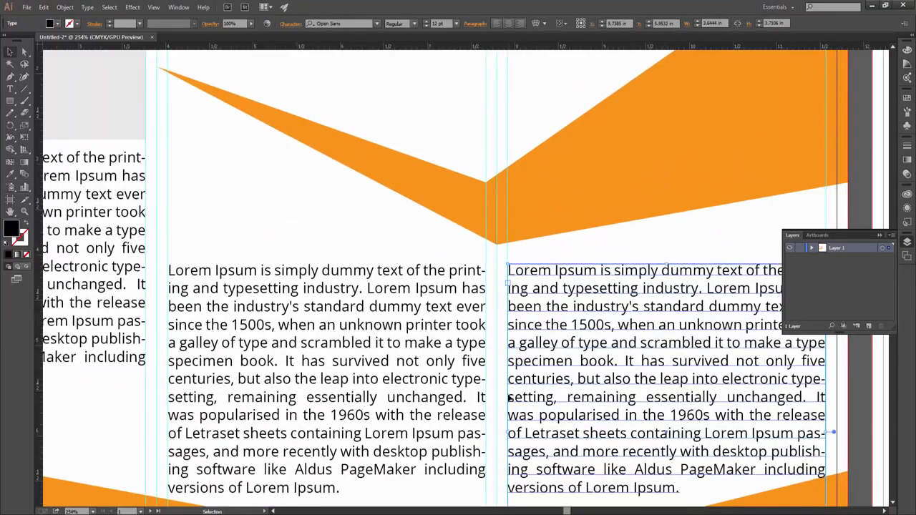
{"action": "left_click_drag", "start_coordinate": [504, 433], "coordinate": [504, 433]}
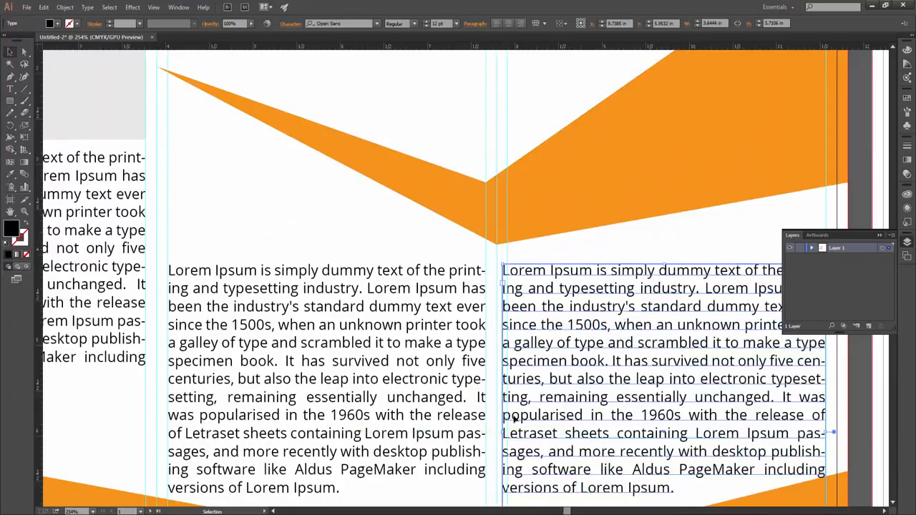
{"action": "key", "text": "ctrl+space"}
{"action": "scroll", "coordinate": [627, 338], "scroll_direction": "down", "scroll_amount": 5}
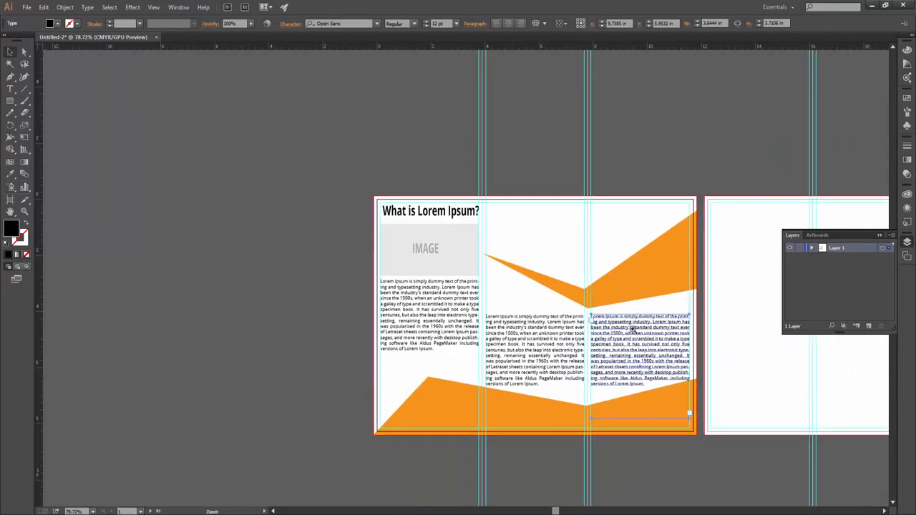
{"action": "scroll", "coordinate": [594, 334], "scroll_direction": "up", "scroll_amount": 3}
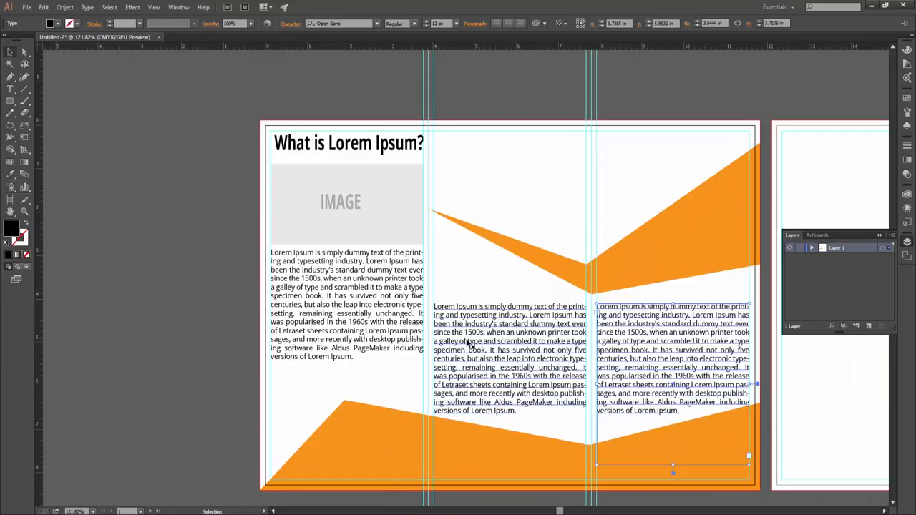